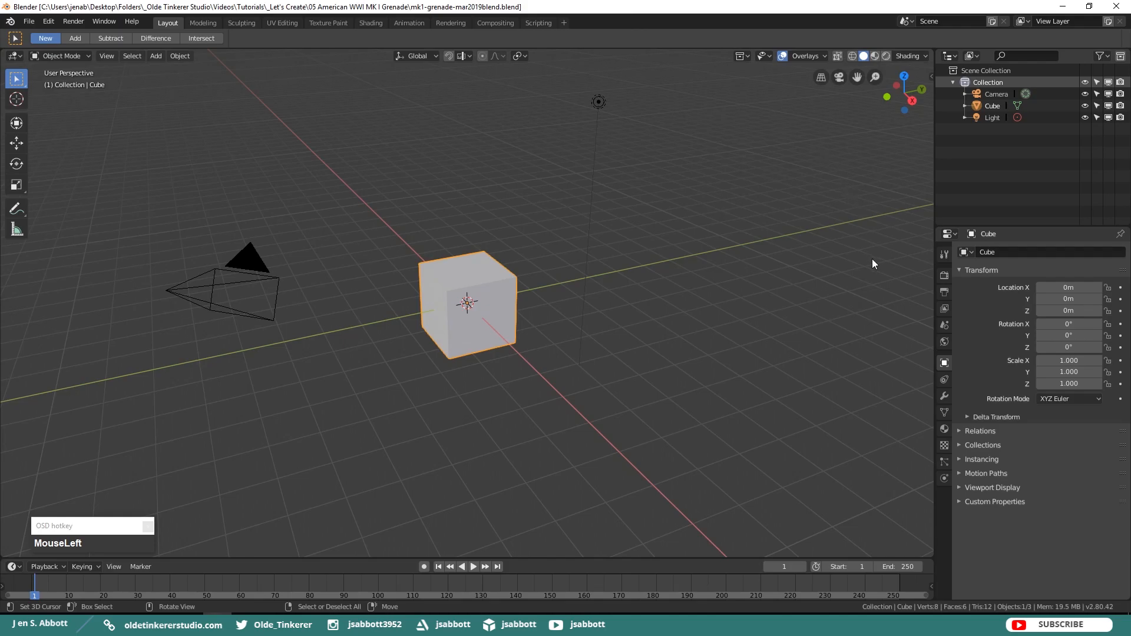
Set the scene's render engine to Cycles
{"action": "left_click", "coordinate": [941, 276]}
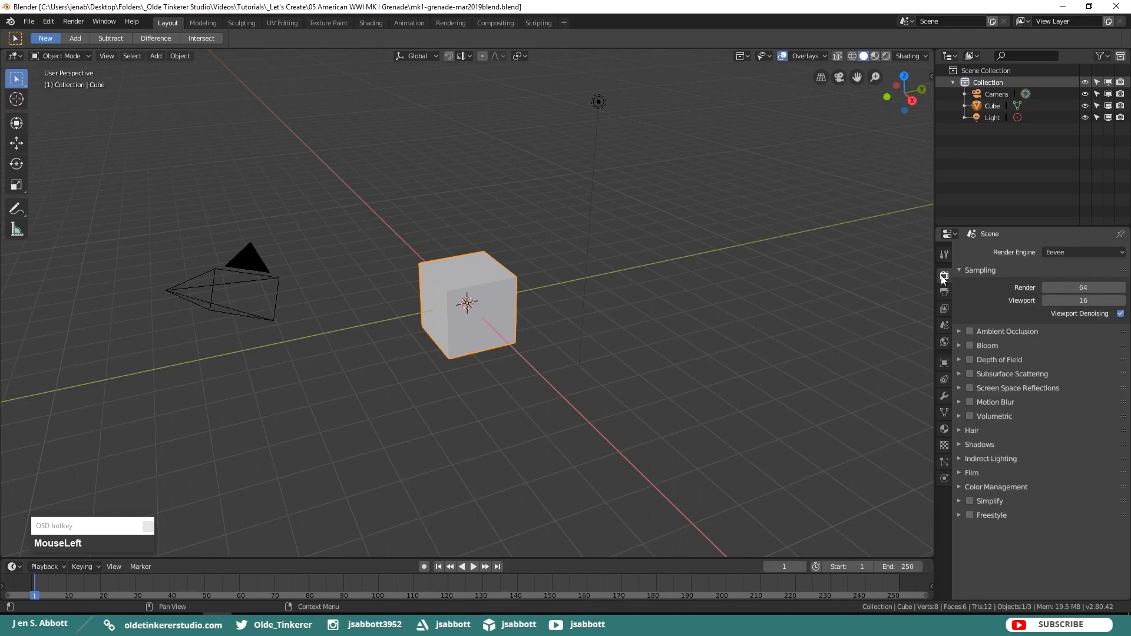
{"action": "left_click", "coordinate": [1053, 252]}
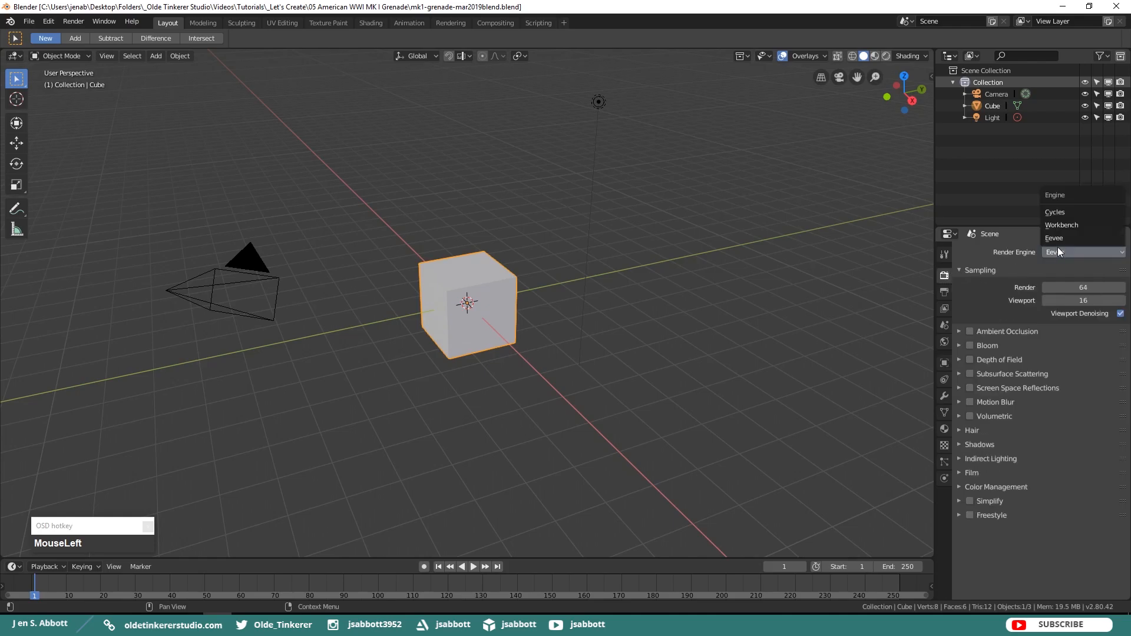
{"action": "key", "text": "Return"}
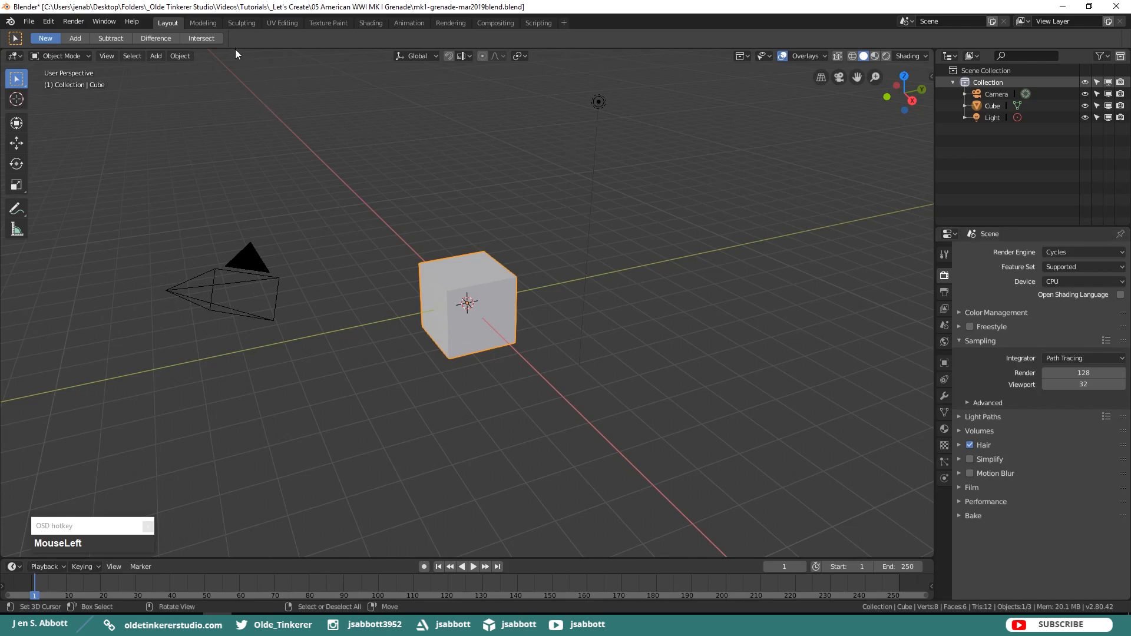
Switch to the Modeling workspace and delete all faces of the default cube in front orthographic view
{"action": "left_click", "coordinate": [199, 24]}
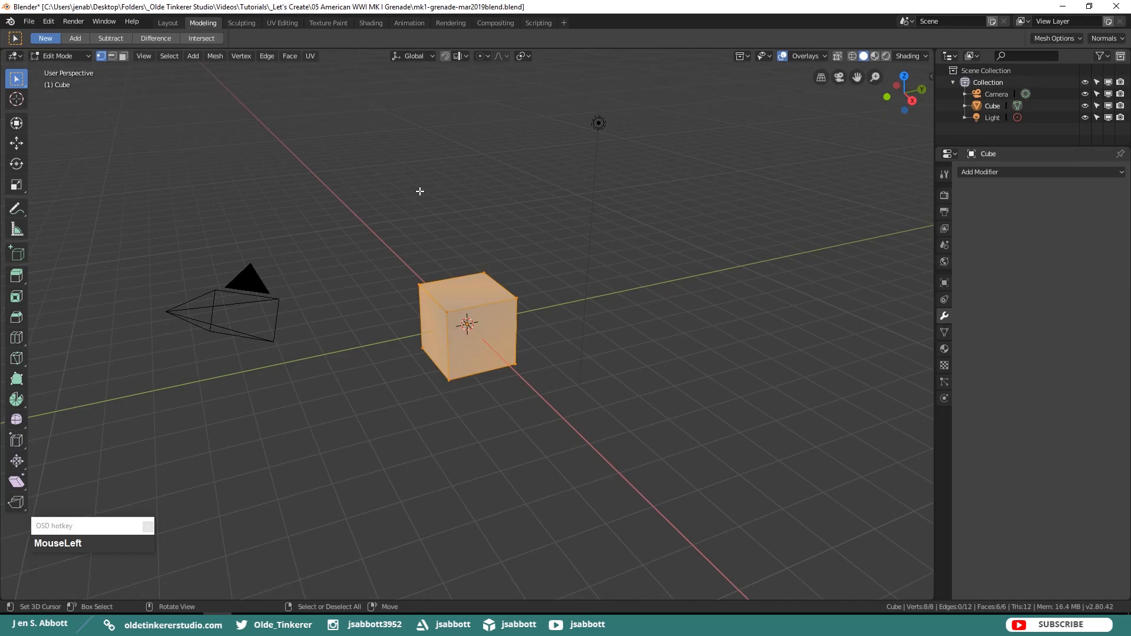
{"action": "key", "text": "KP_5"}
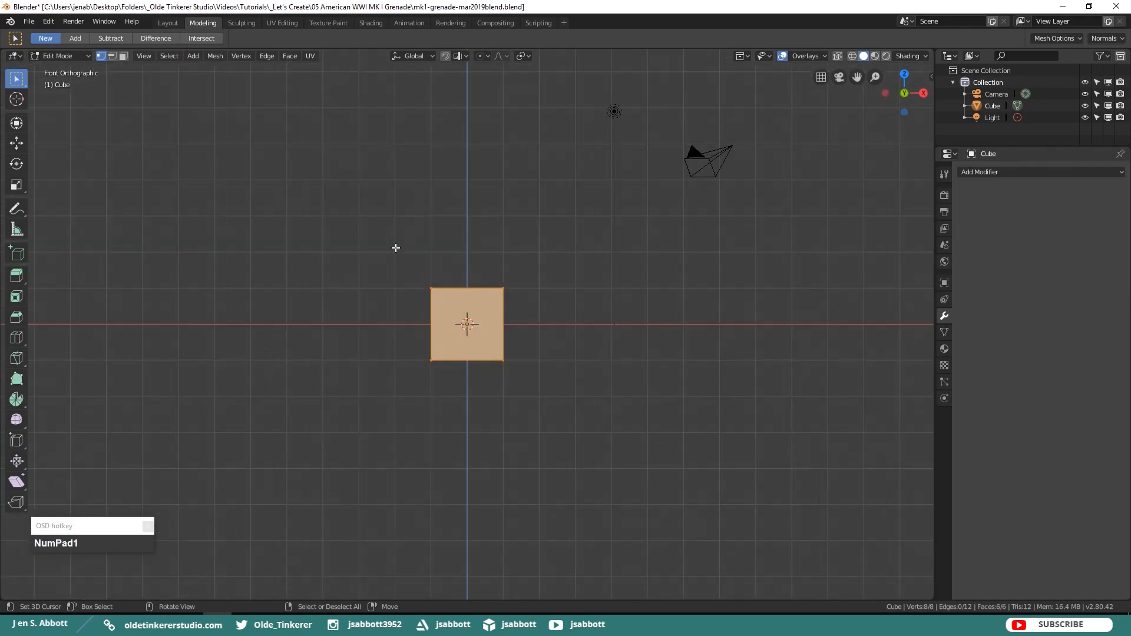
{"action": "key", "text": "x"}
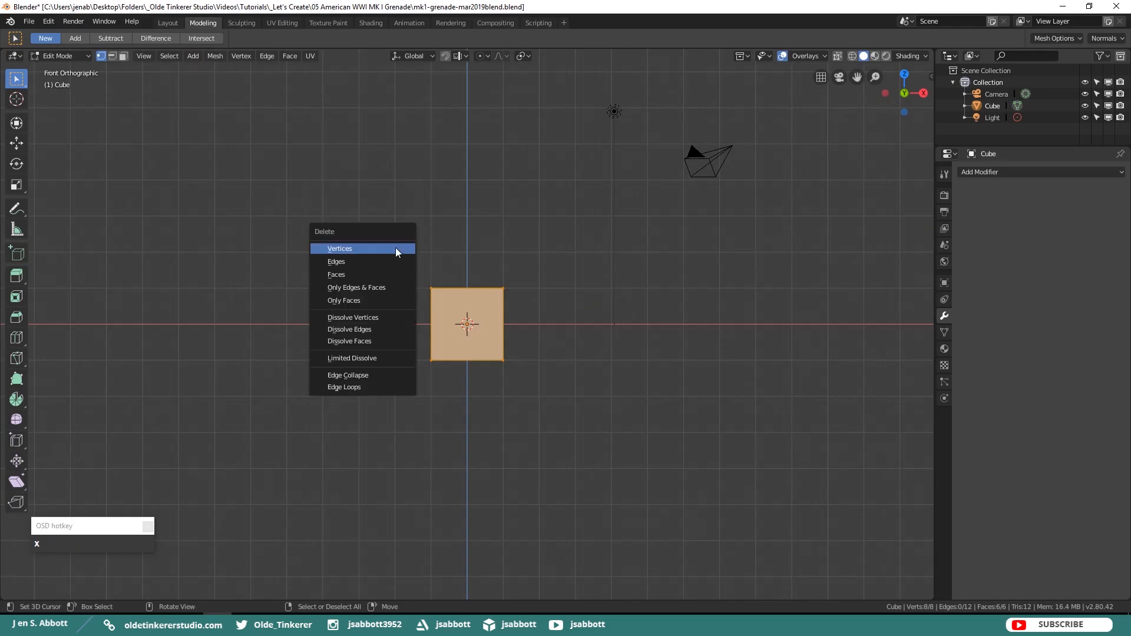
{"action": "left_click", "coordinate": [371, 273]}
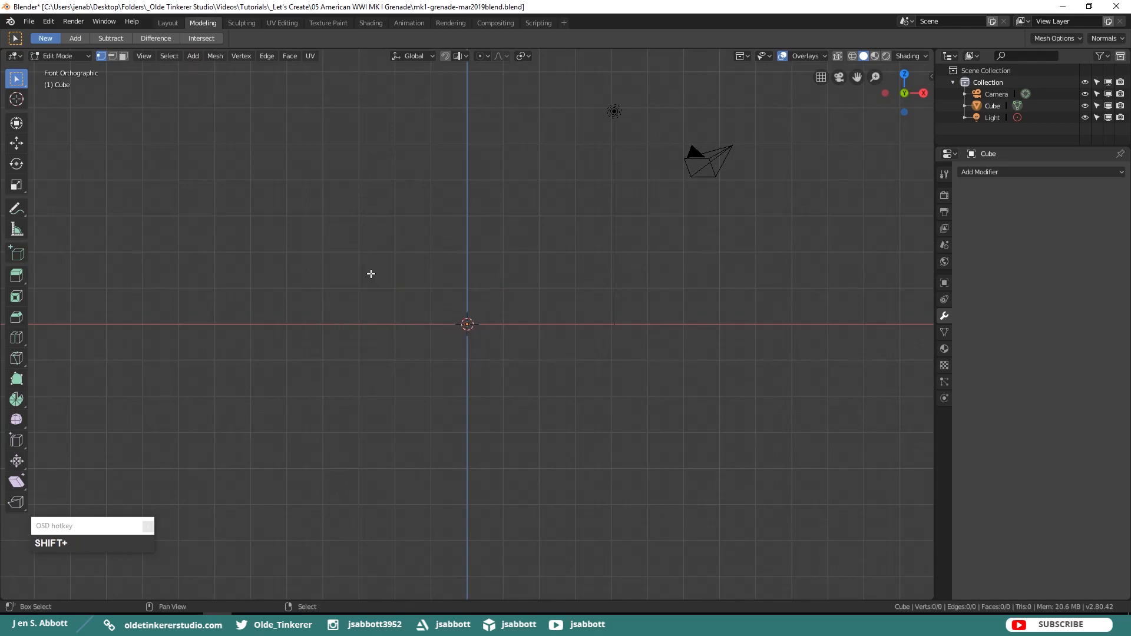
Add a UV sphere with 8 segments and 8 rings inside the emptied cube object
{"action": "key", "text": "shift+a"}
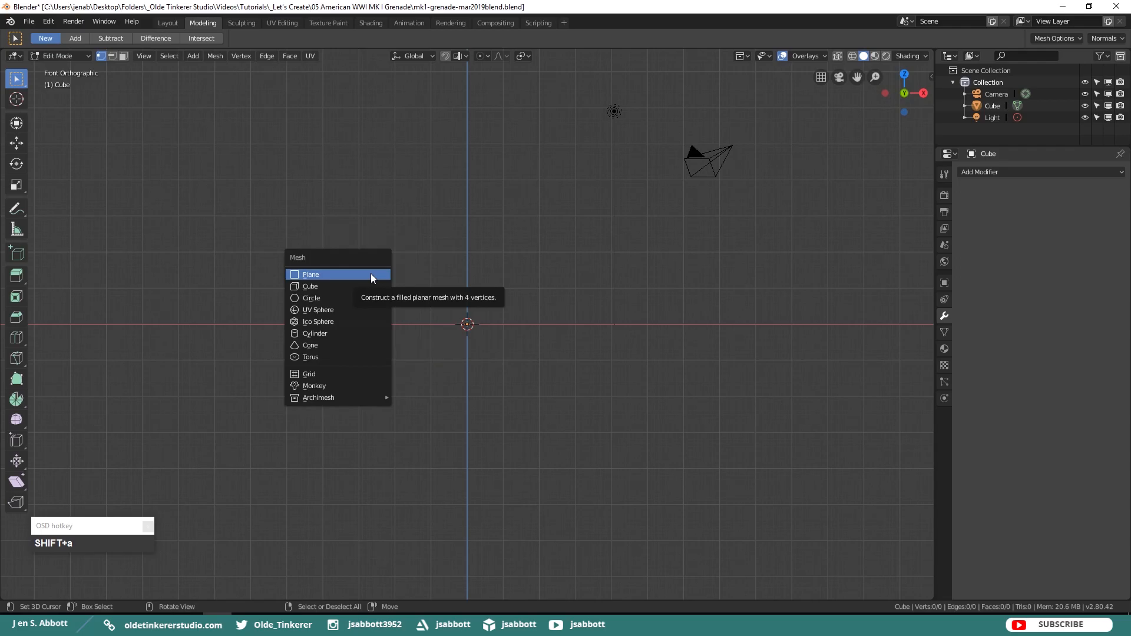
{"action": "left_click", "coordinate": [349, 309]}
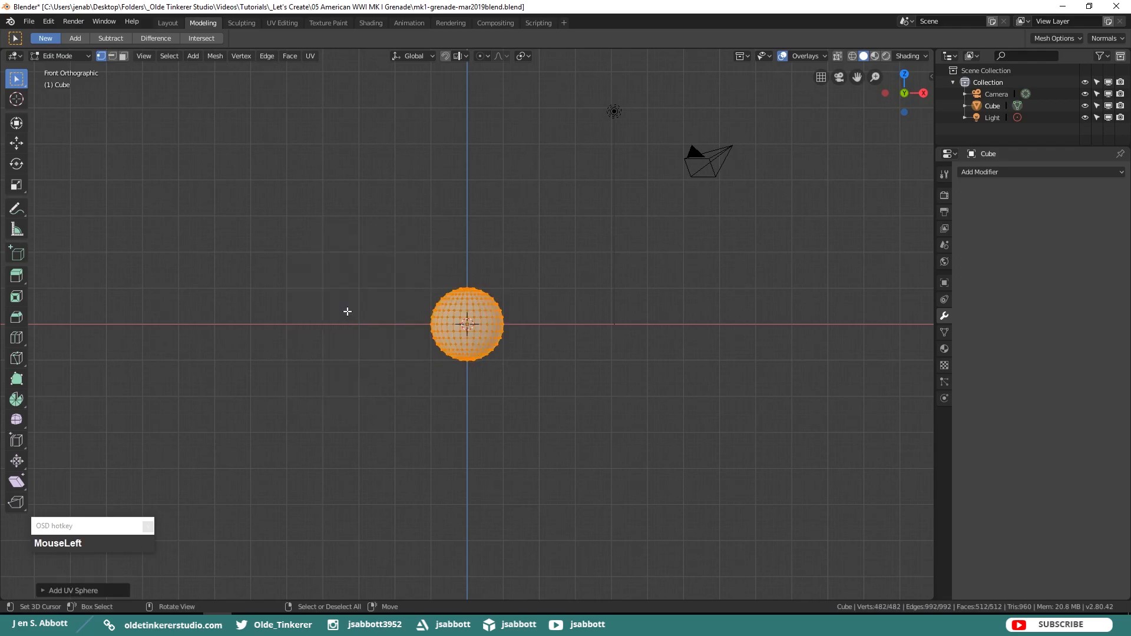
{"action": "left_click", "coordinate": [42, 590]}
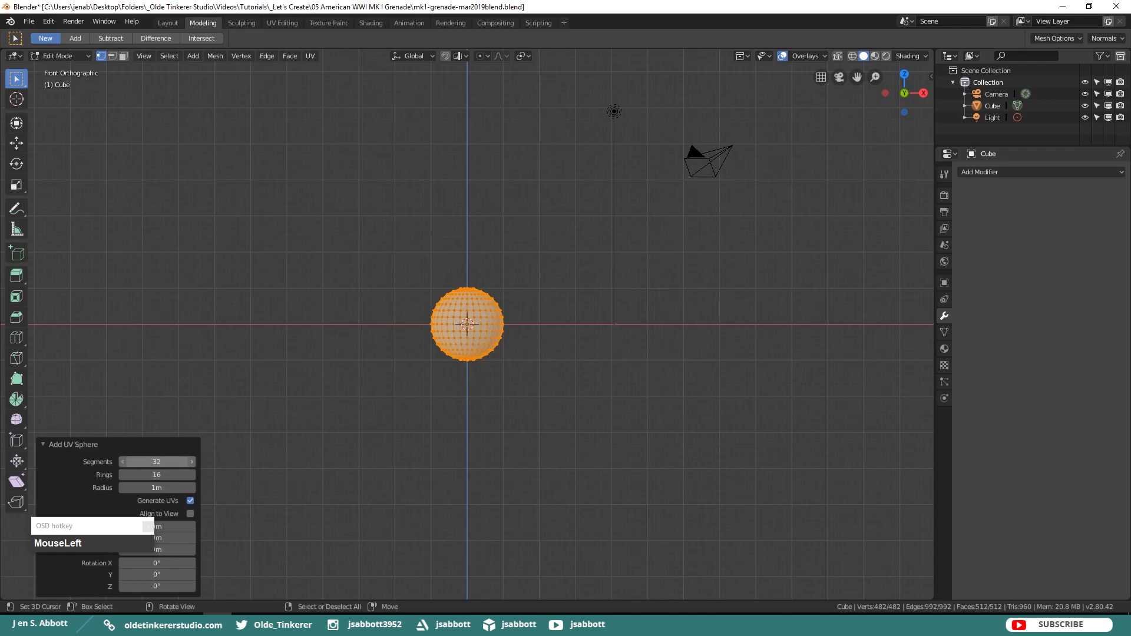
{"action": "left_click", "coordinate": [156, 461]}
{"action": "type", "text": "8"}
{"action": "key", "text": "Tab"}
{"action": "type", "text": "8"}
{"action": "key", "text": "Tab"}
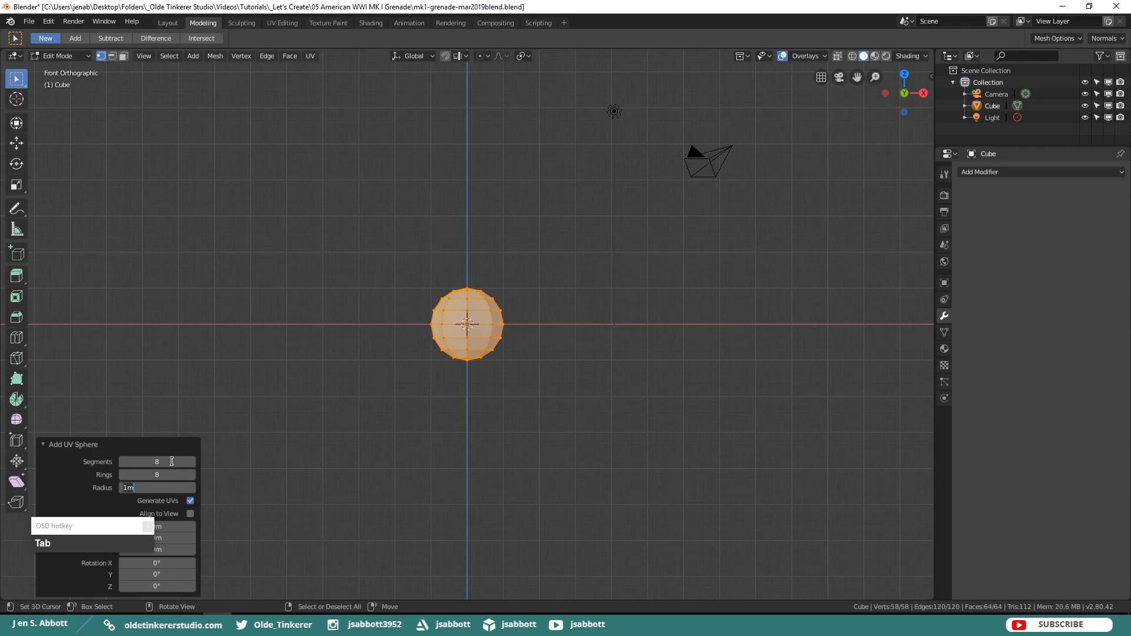
{"action": "left_click", "coordinate": [46, 445]}
{"action": "left_click", "coordinate": [47, 445]}
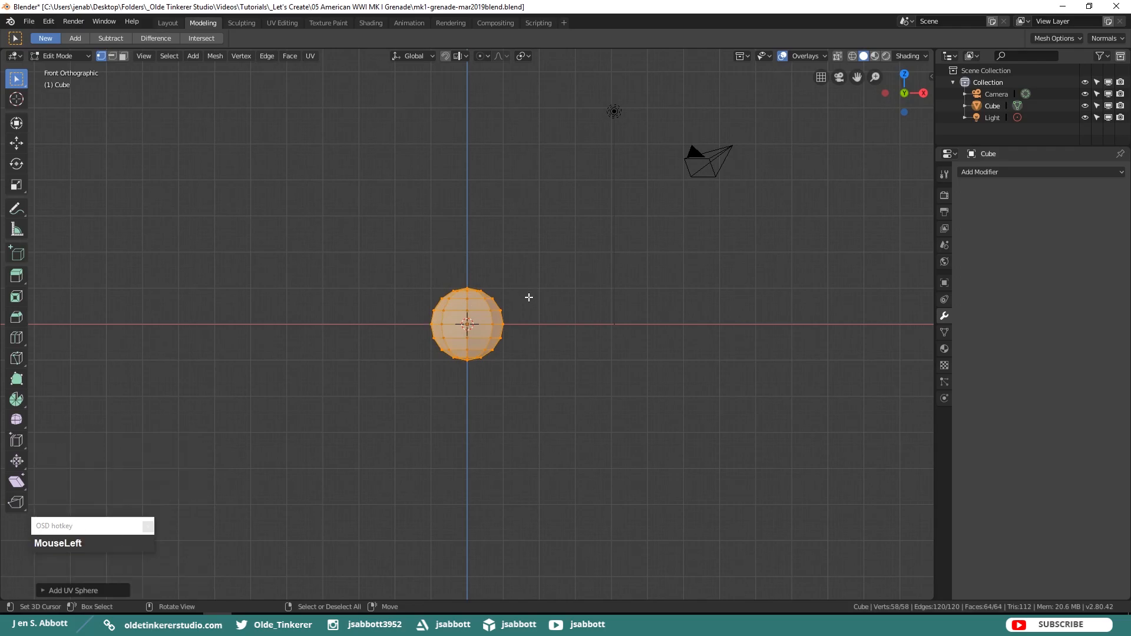
Scale the sphere in X and Y to about twice its width, with the Z axis locked
{"action": "key", "text": "KP_1"}
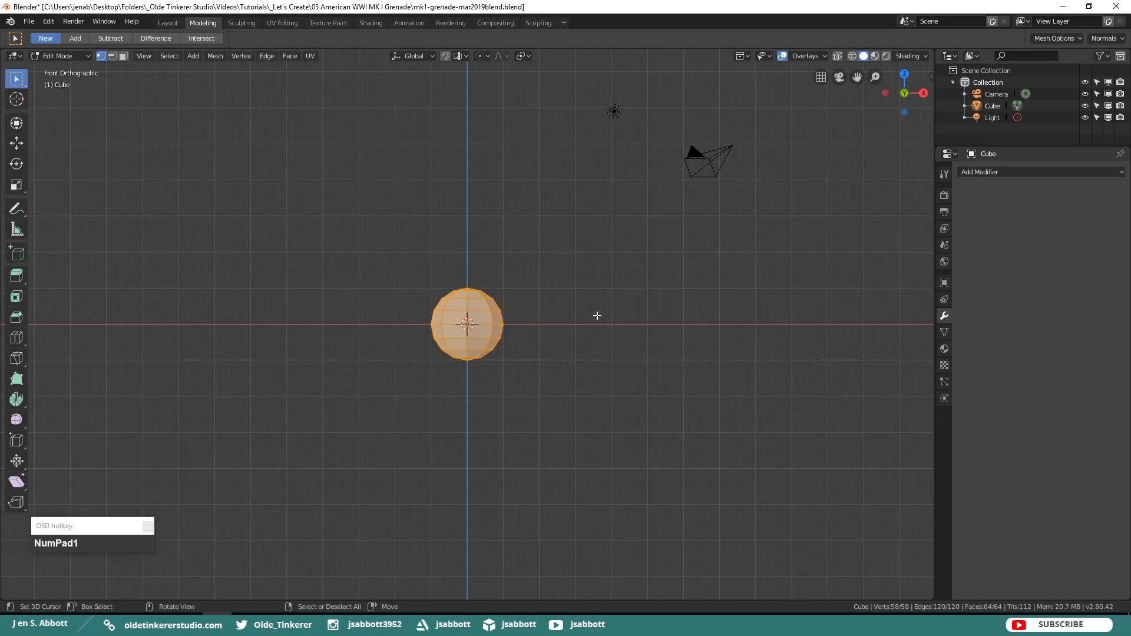
{"action": "key", "text": "s"}
{"action": "key", "text": "shift+z"}
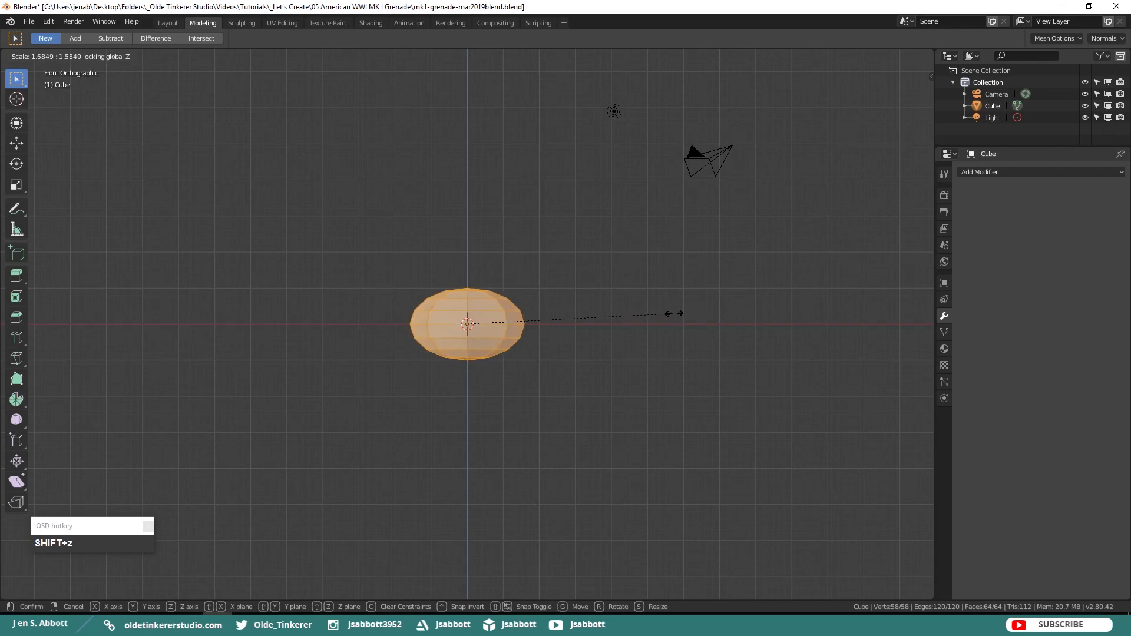
{"action": "left_click", "coordinate": [722, 310]}
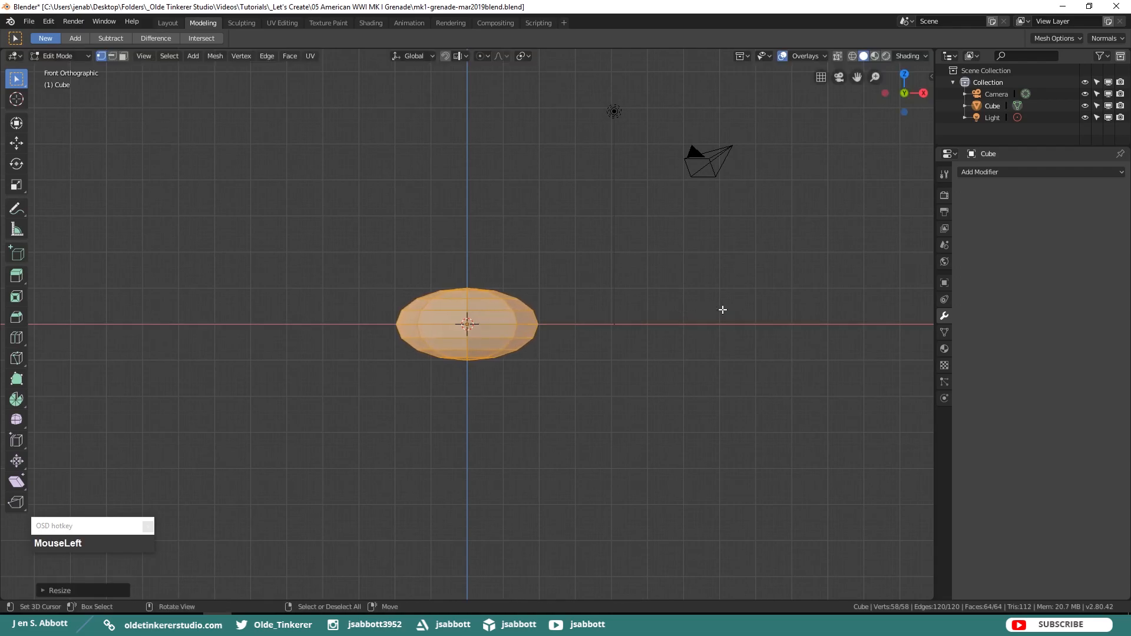
Stretch the widened sphere along Z into an upright egg shape, clearly taller than it is wide
{"action": "key", "text": "s"}
{"action": "key", "text": "z"}
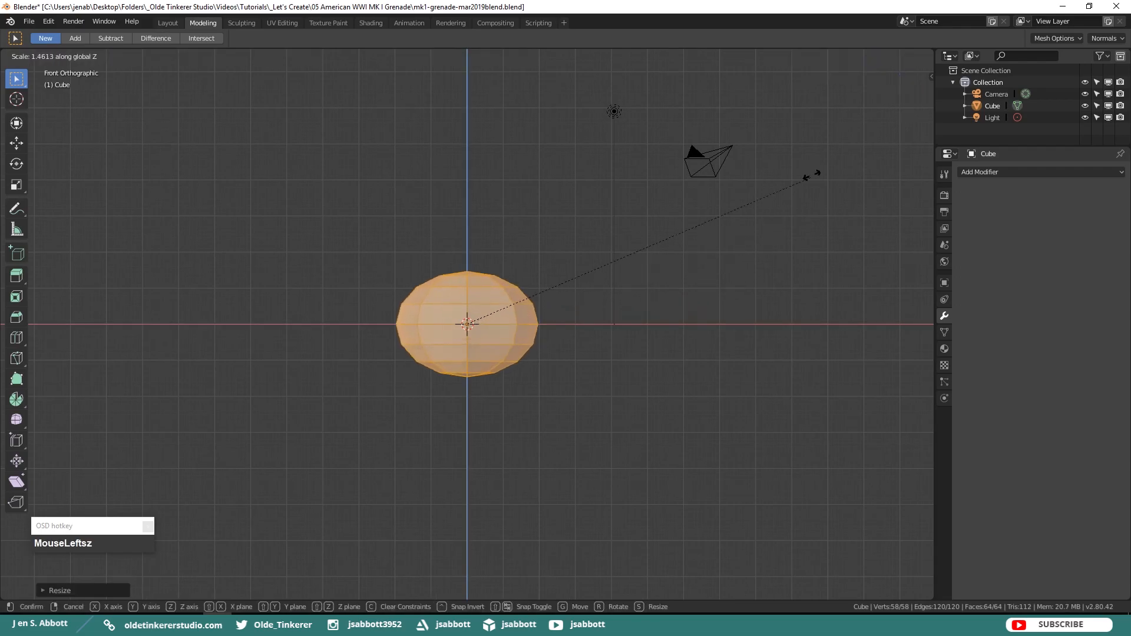
{"action": "left_click", "coordinate": [87, 467]}
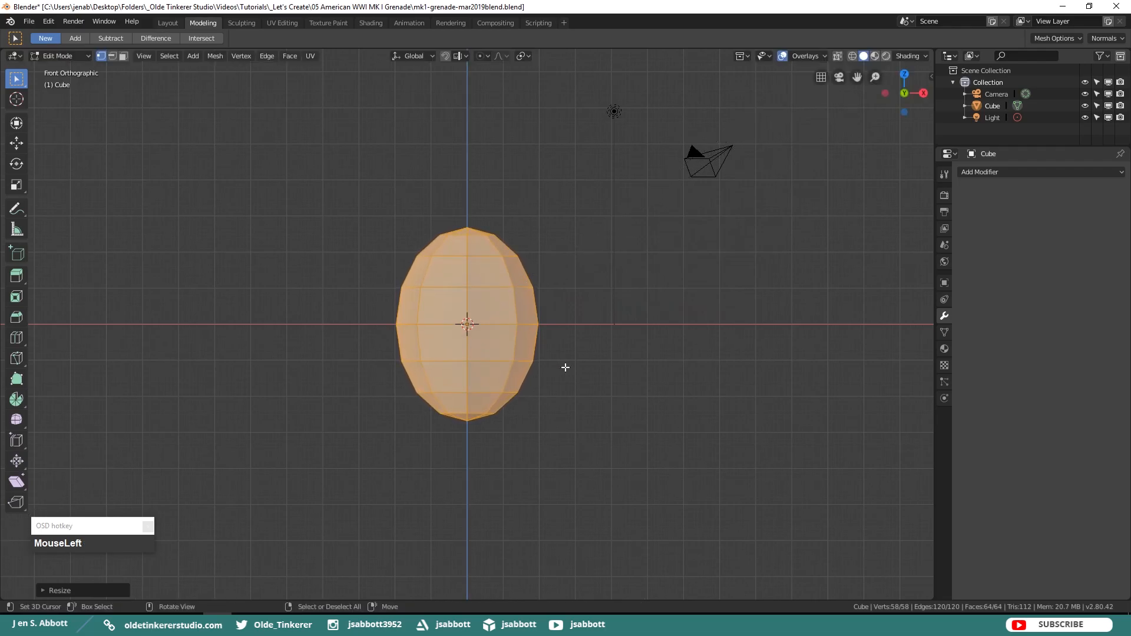
Select the ring of triangular faces at the egg's upper pole and flatten it by scaling to 0 along Z
{"action": "key", "text": "3"}
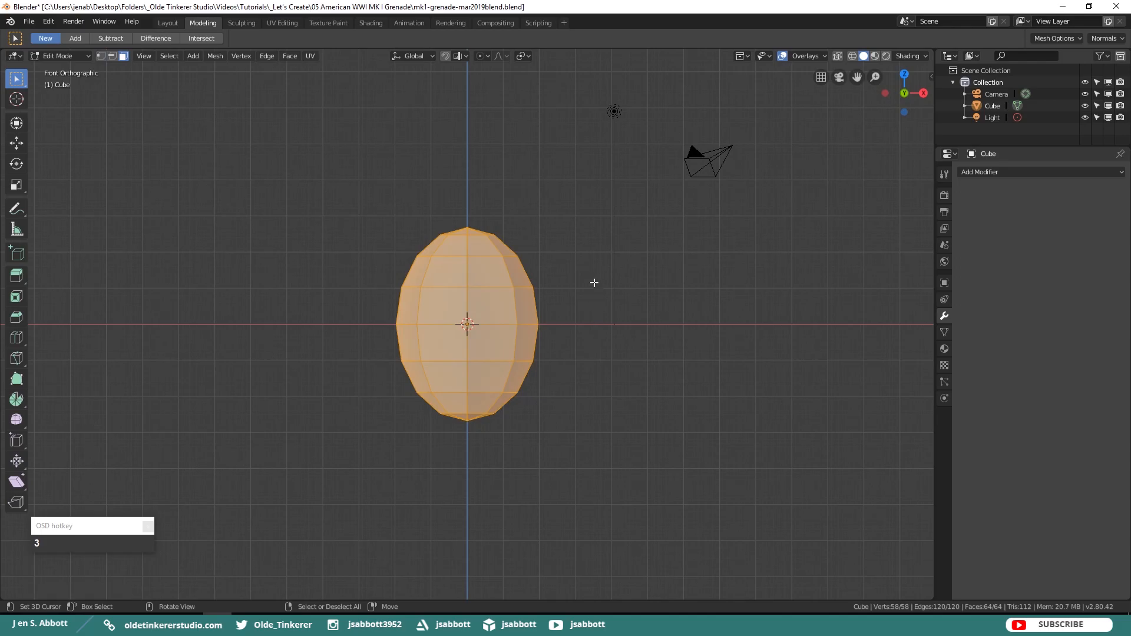
{"action": "middle_click_drag", "start_coordinate": [602, 267], "coordinate": [575, 363]}
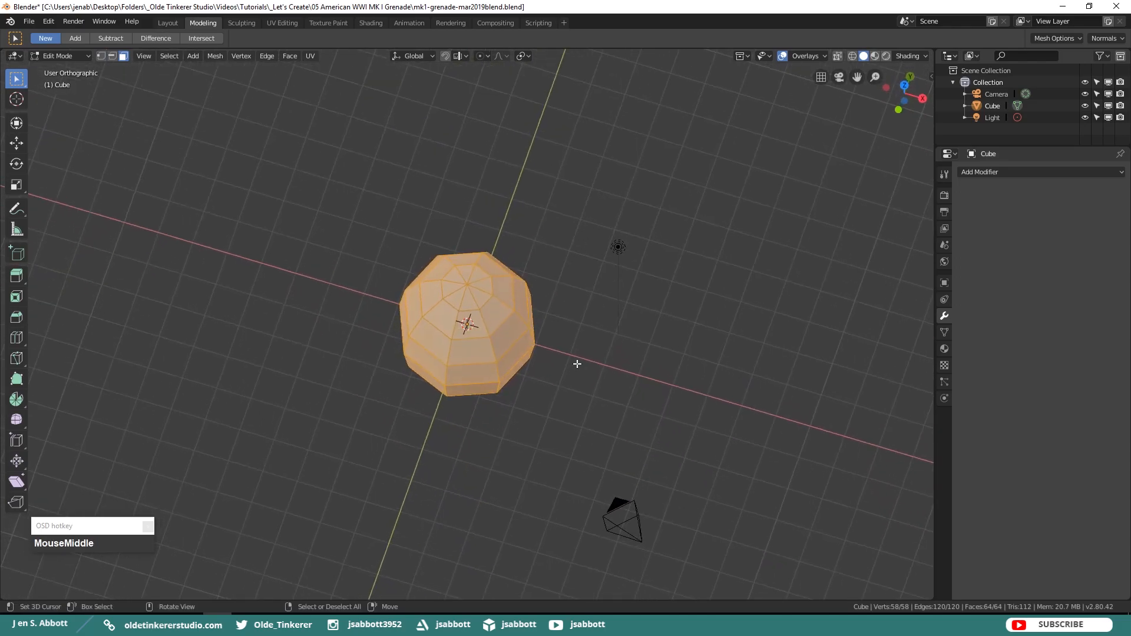
{"action": "key", "text": "alt+a"}
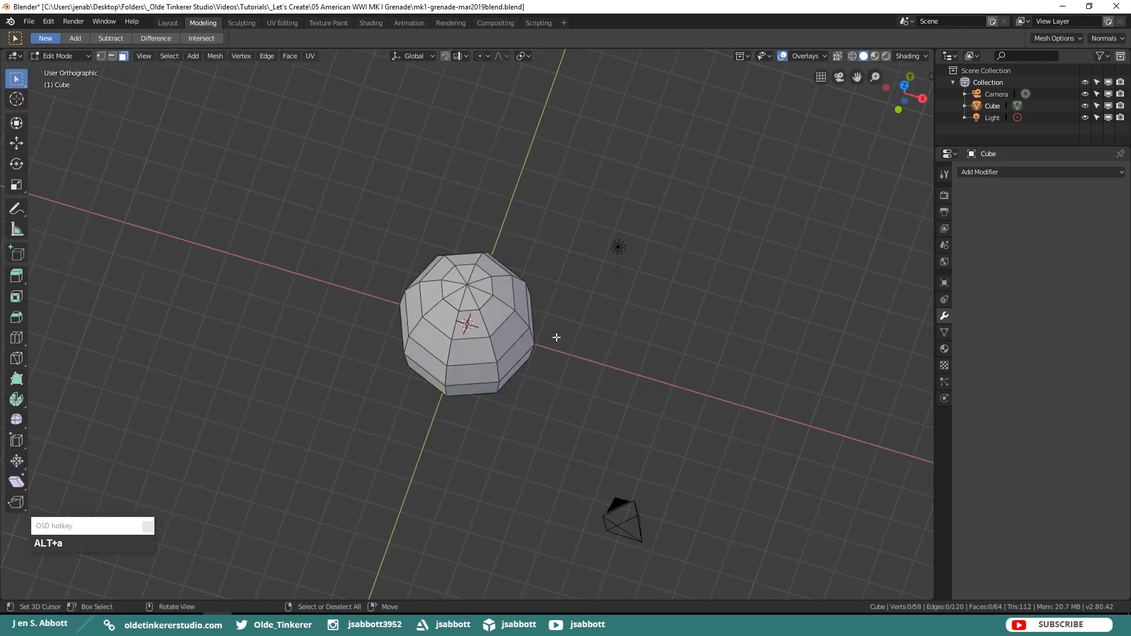
{"action": "key", "text": "c"}
{"action": "left_click", "coordinate": [468, 285]}
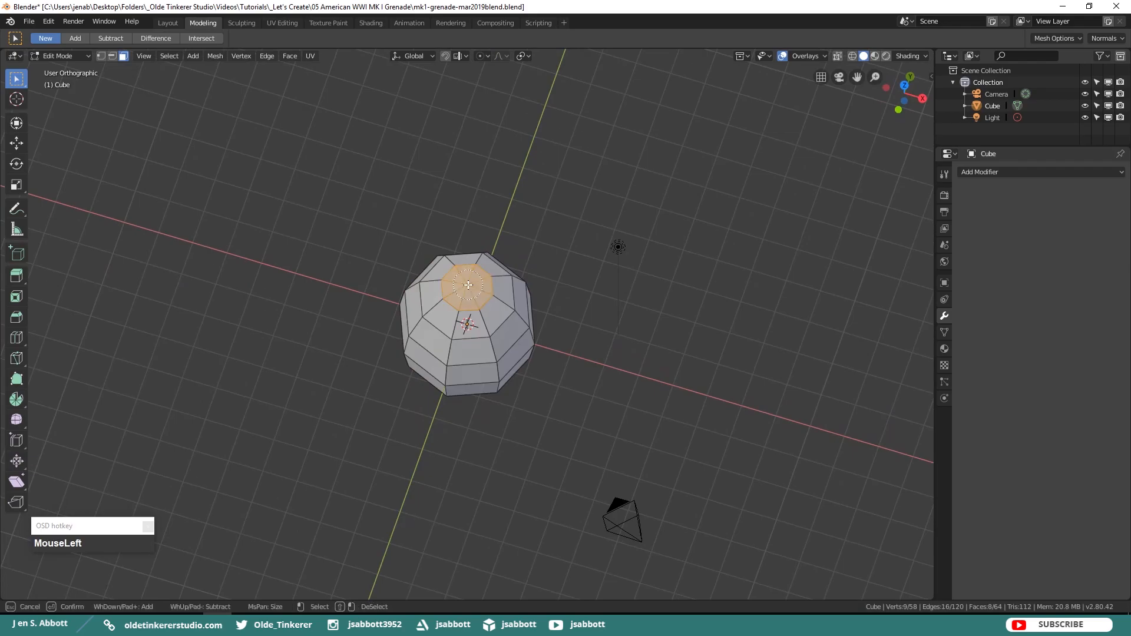
{"action": "right_click", "coordinate": [468, 285]}
{"action": "key", "text": "KP_1"}
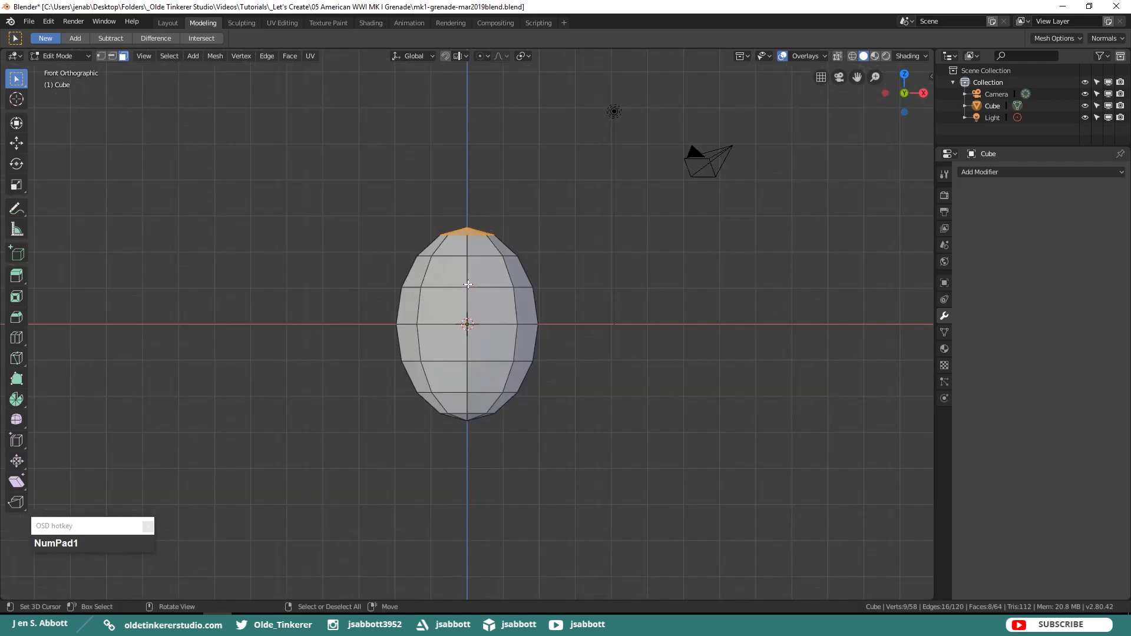
{"action": "key", "text": "s"}
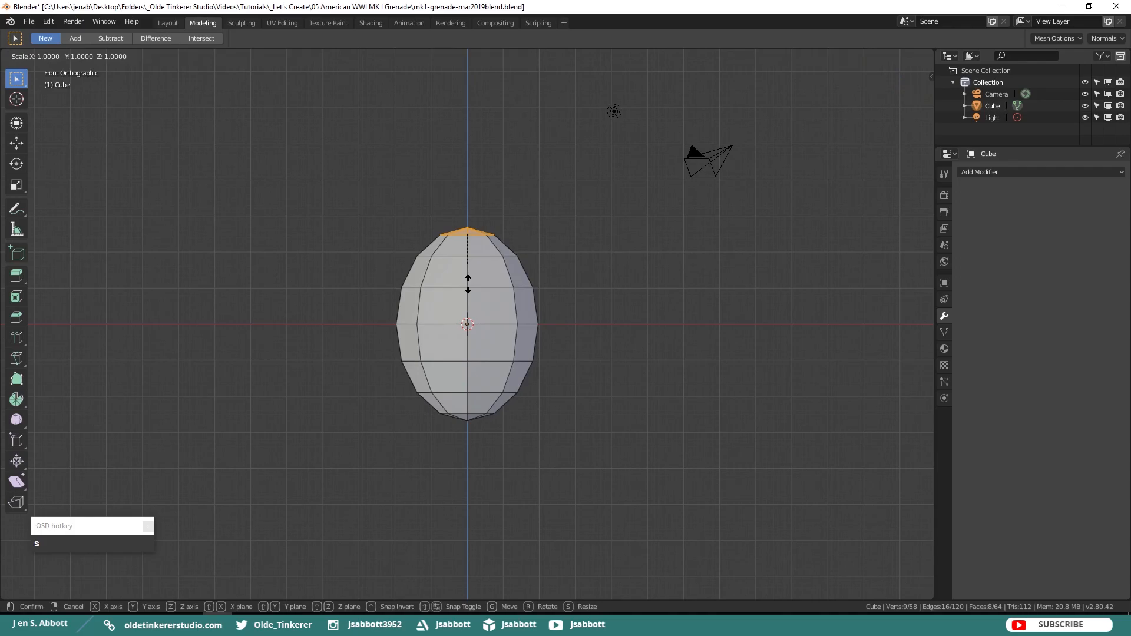
{"action": "key", "text": "KP_0"}
{"action": "left_click", "coordinate": [468, 285]}
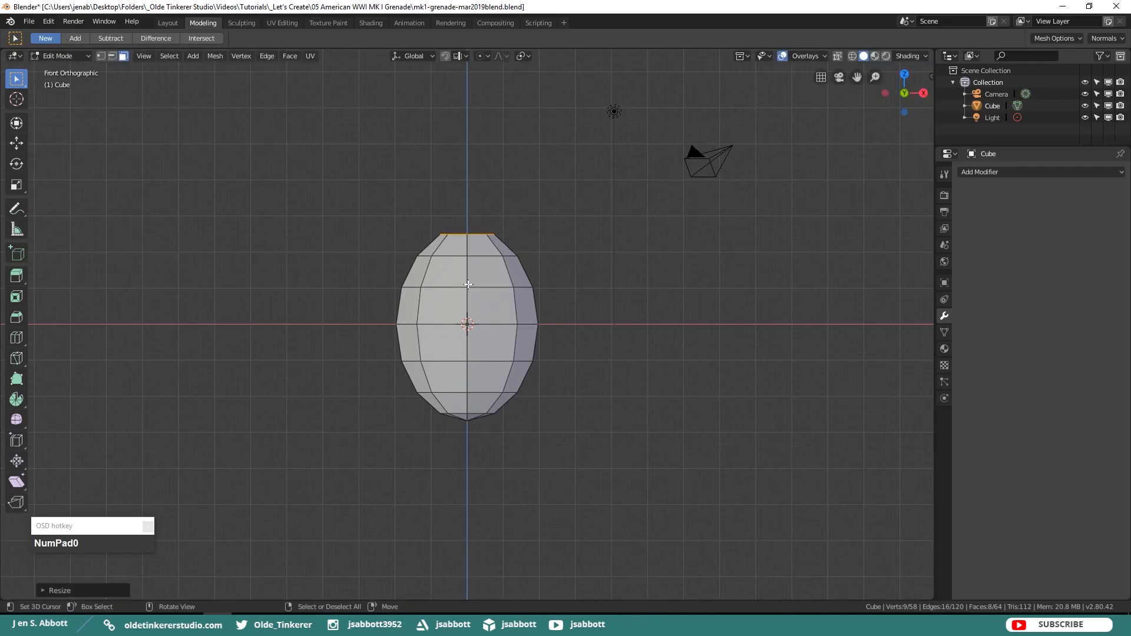
Select the ring of triangular faces at the egg's lower pole and flatten it by scaling to 0 along Z
{"action": "key", "text": "alt+a"}
{"action": "key", "text": "KP_1"}
{"action": "middle_click_drag", "start_coordinate": [566, 379], "coordinate": [546, 314]}
{"action": "key", "text": "c"}
{"action": "left_click", "coordinate": [468, 389]}
{"action": "right_click", "coordinate": [468, 390]}
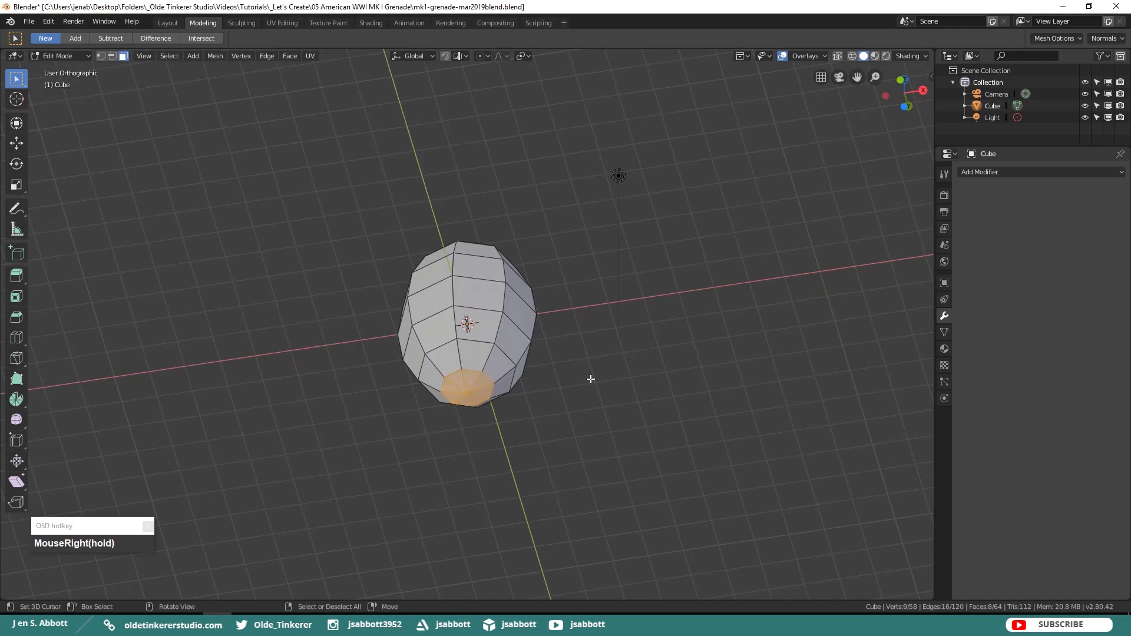
{"action": "key", "text": "KP_1"}
{"action": "key", "text": "s"}
{"action": "key", "text": "z"}
{"action": "key", "text": "KP_0"}
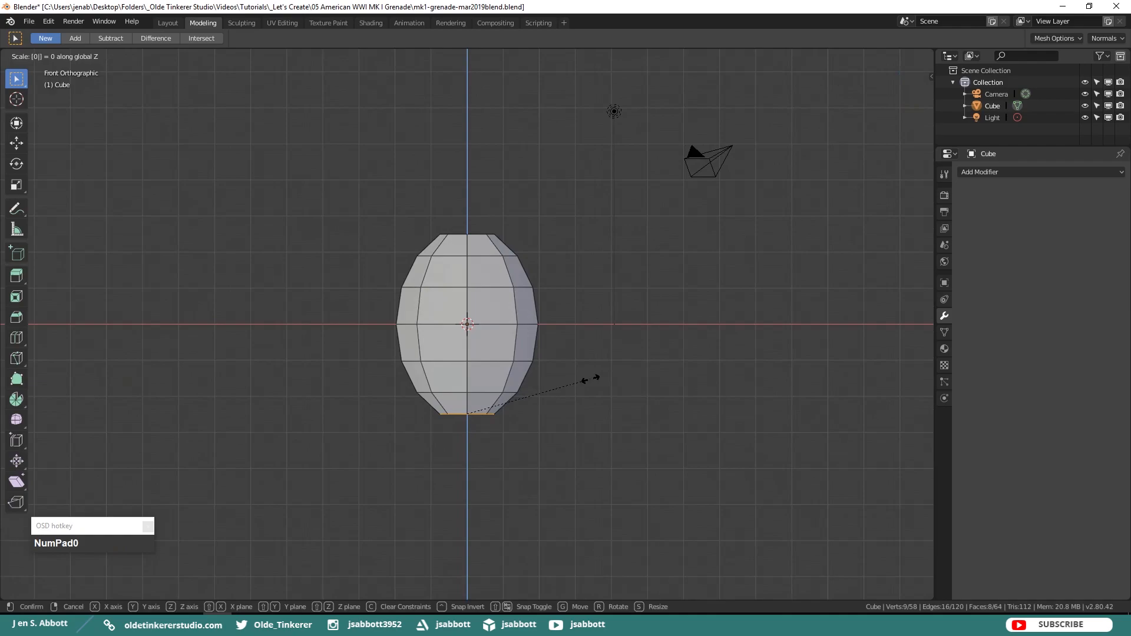
{"action": "left_click", "coordinate": [591, 379]}
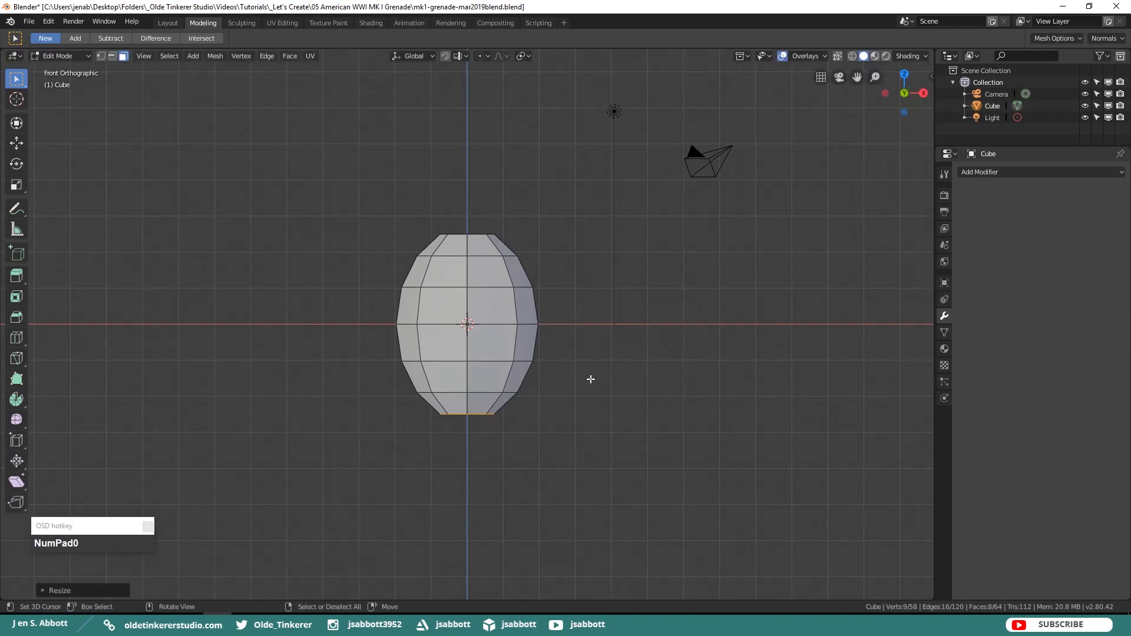
Select the four middle face loops around the body and inset their faces individually with a thickness of about 0.13
{"action": "key", "text": "alt+a"}
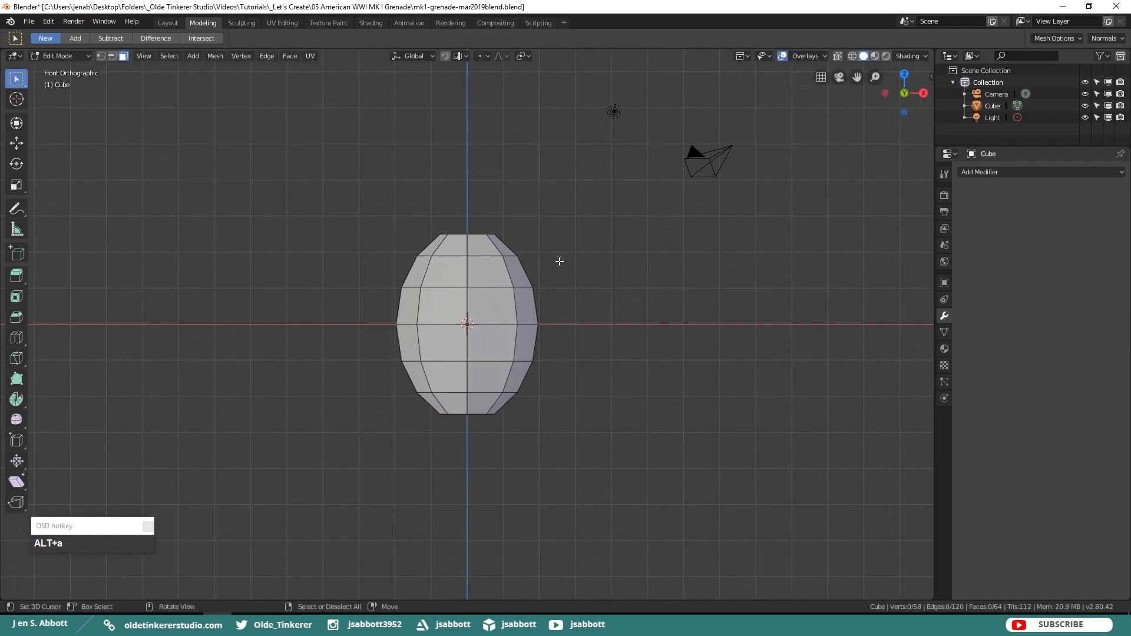
{"action": "left_click", "coordinate": [467, 376], "text": "alt"}
{"action": "right_click", "coordinate": [466, 351], "text": "alt+shift"}
{"action": "right_click", "coordinate": [467, 312], "text": "alt+shift"}
{"action": "right_click", "coordinate": [463, 276], "text": "alt+shift"}
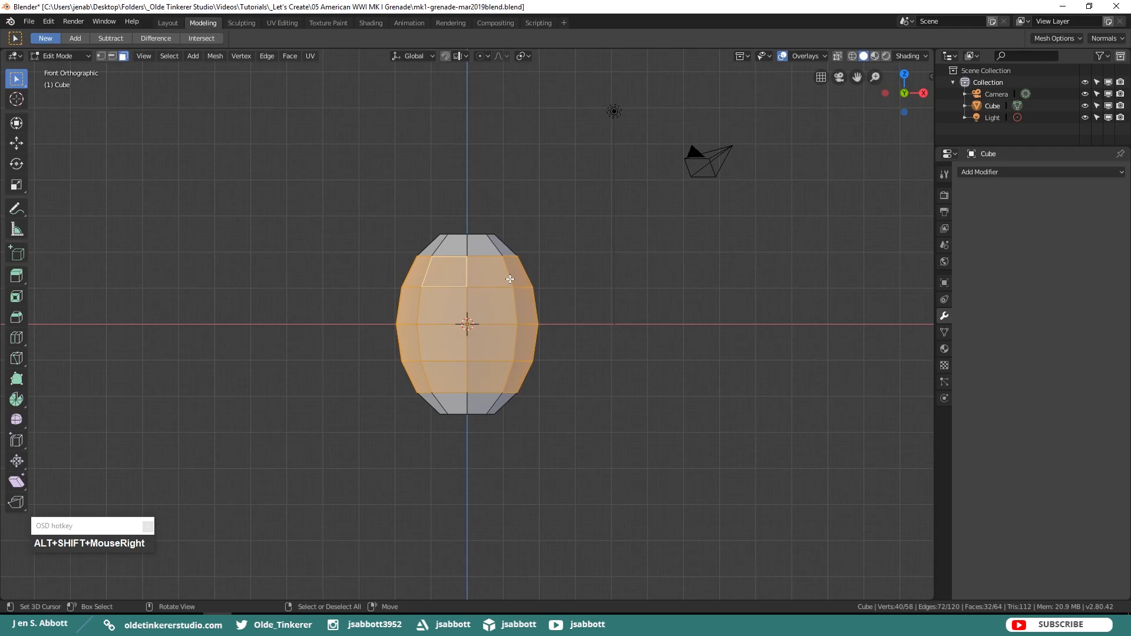
{"action": "key", "text": "i"}
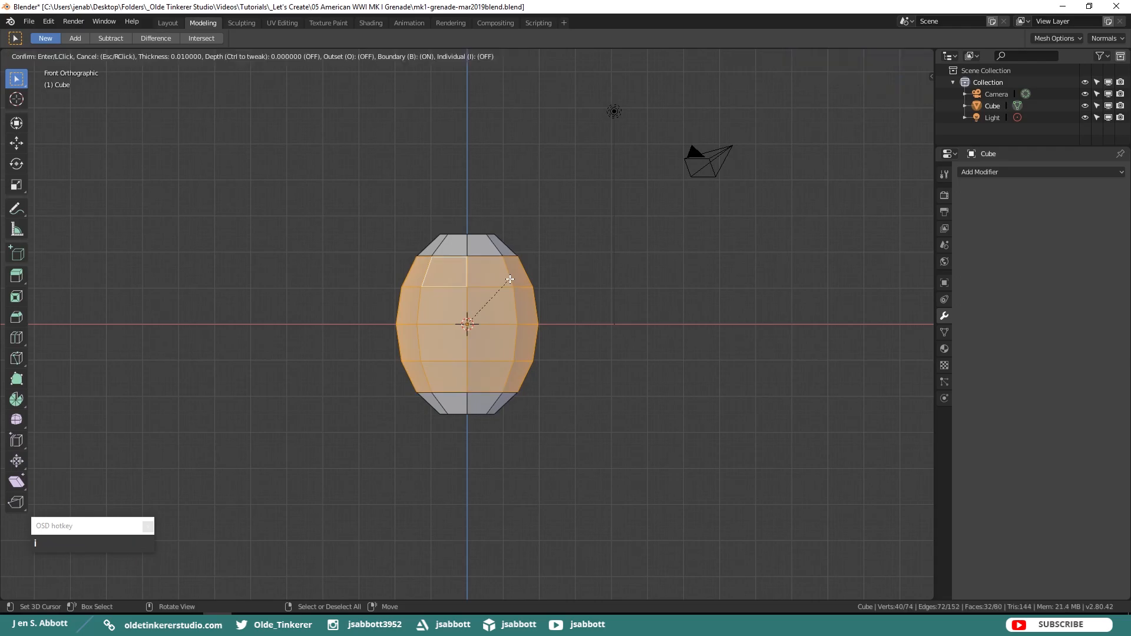
{"action": "key", "text": "i"}
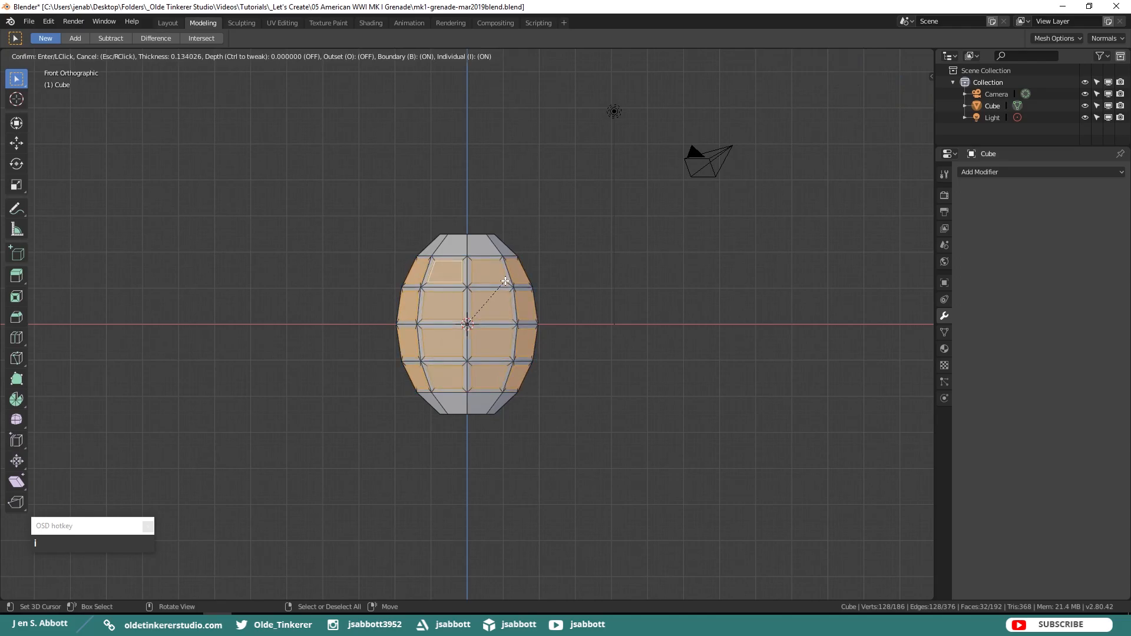
{"action": "left_click", "coordinate": [506, 280]}
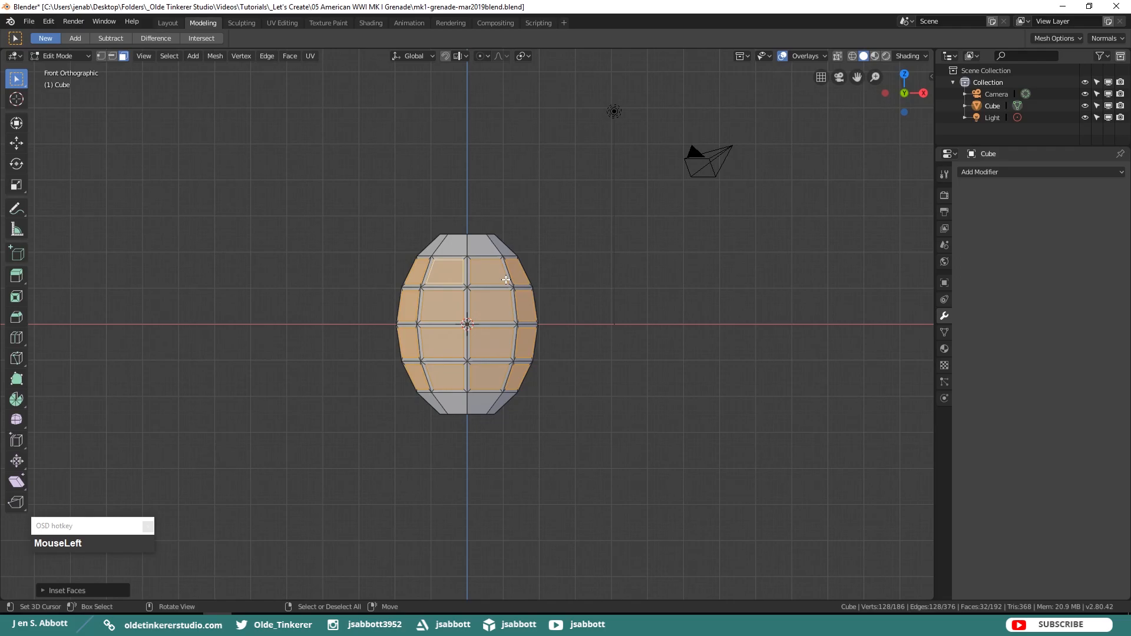
Extrude the inset body faces outward along their normals by about 0.065 to form raised grenade segments
{"action": "key", "text": "alt+e"}
{"action": "left_click", "coordinate": [619, 268]}
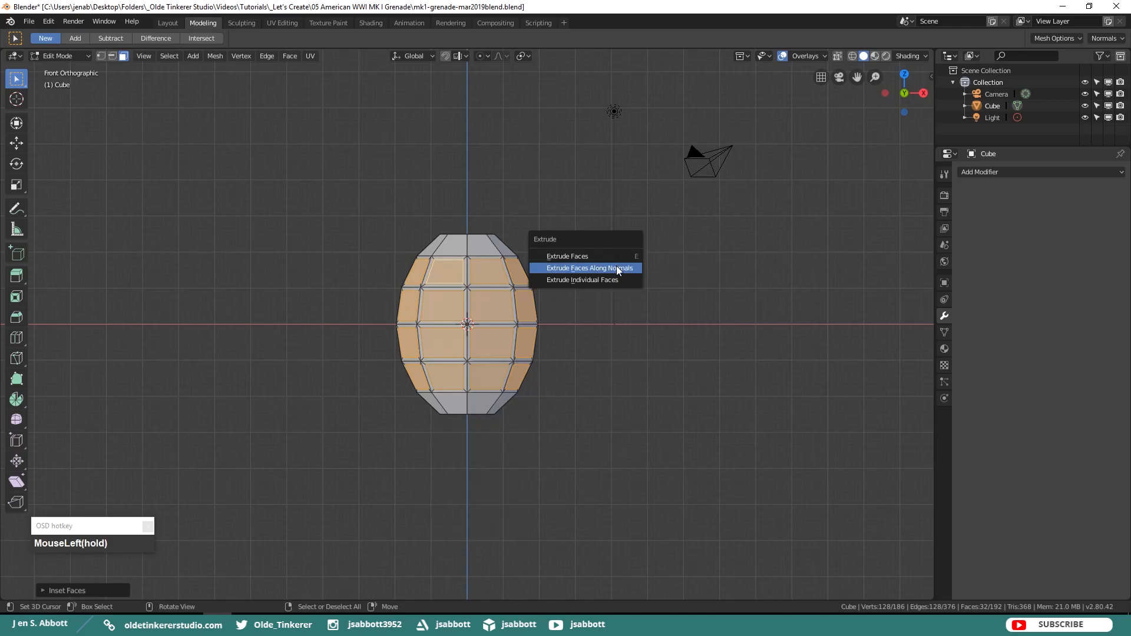
{"action": "left_click_drag", "start_coordinate": [616, 265], "coordinate": [616, 266]}
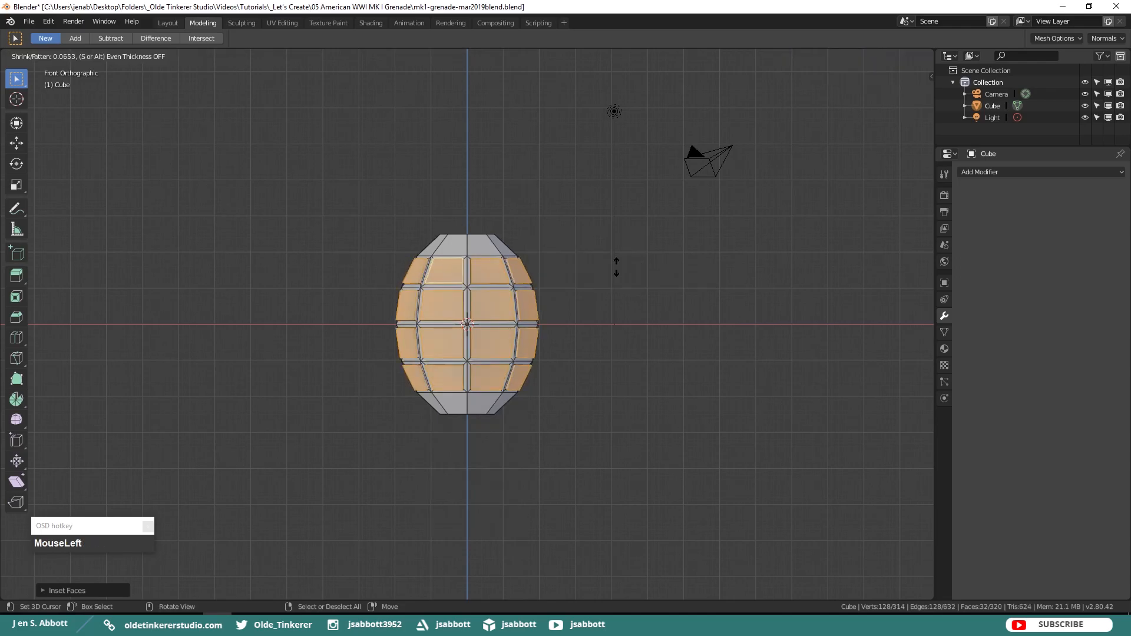
{"action": "left_click", "coordinate": [615, 268]}
{"action": "middle_click_drag", "start_coordinate": [599, 235], "coordinate": [593, 294]}
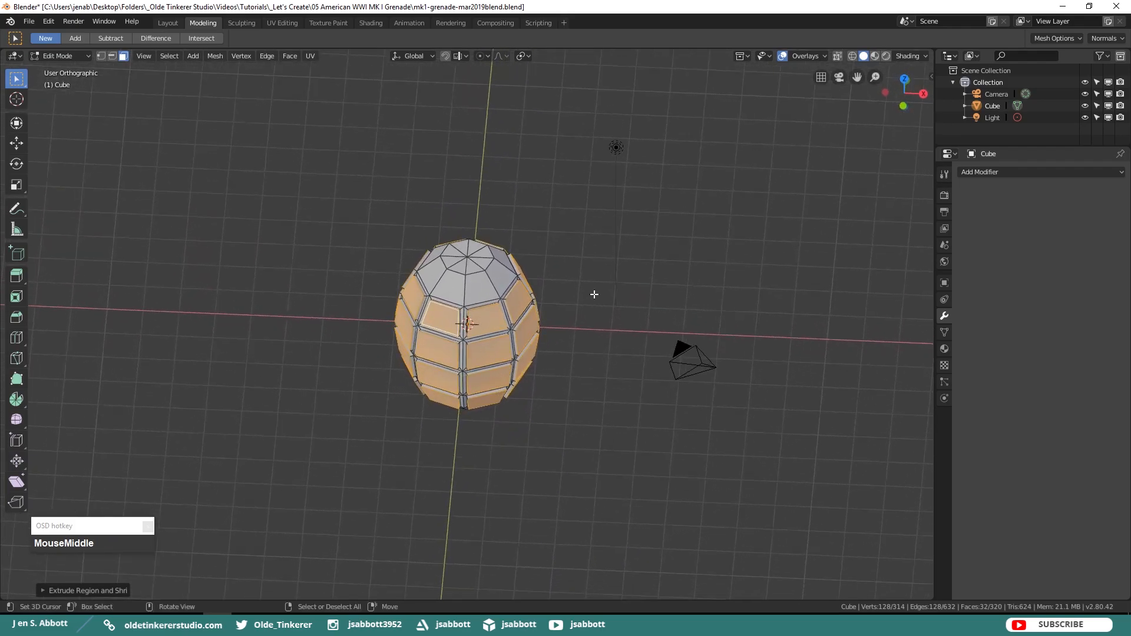
Select the flat ring of faces at the body's lower pole and inset it to about two thirds of its width
{"action": "key", "text": "KP_1"}
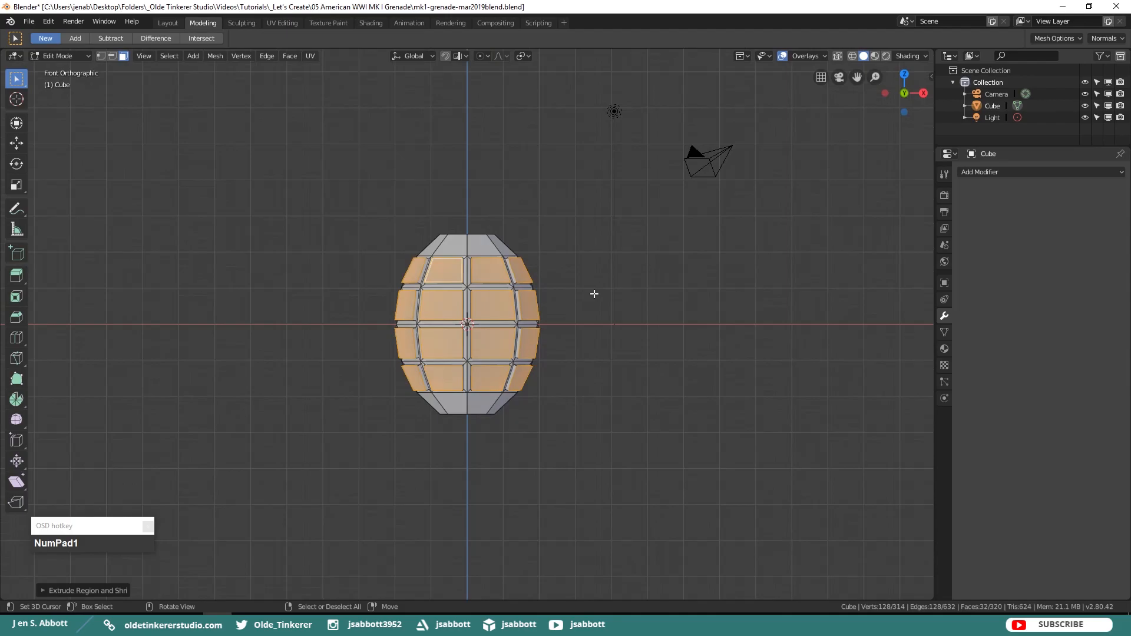
{"action": "key", "text": "alt+a"}
{"action": "middle_click_drag", "start_coordinate": [594, 294], "coordinate": [481, 355]}
{"action": "key", "text": "c"}
{"action": "left_click", "coordinate": [466, 362]}
{"action": "right_click", "coordinate": [466, 362]}
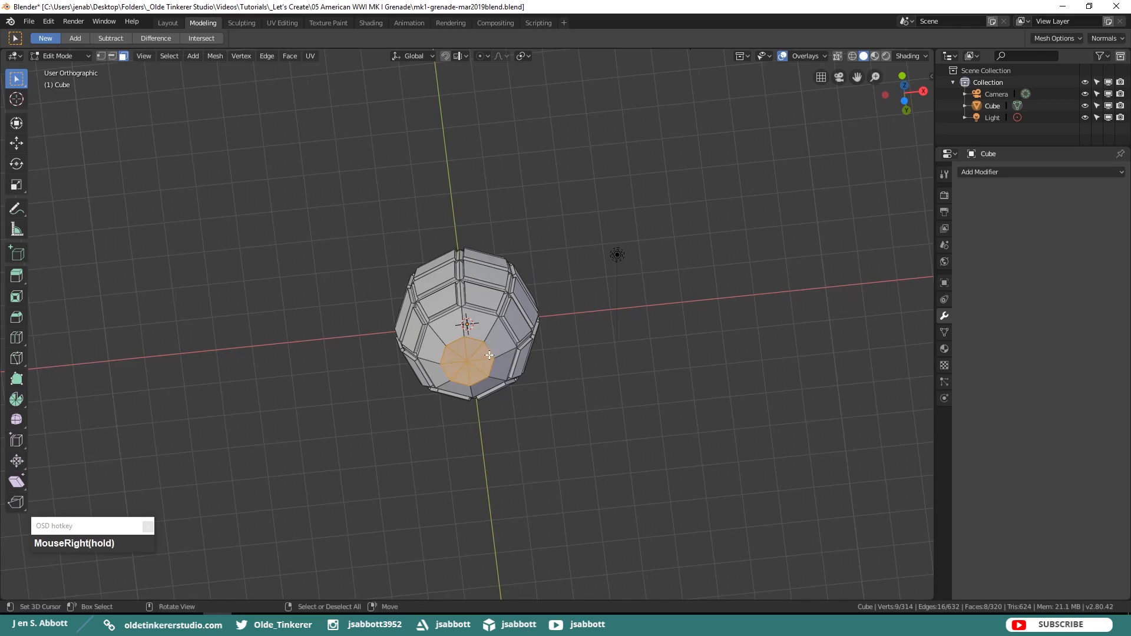
{"action": "key", "text": "ctrl+KP_7"}
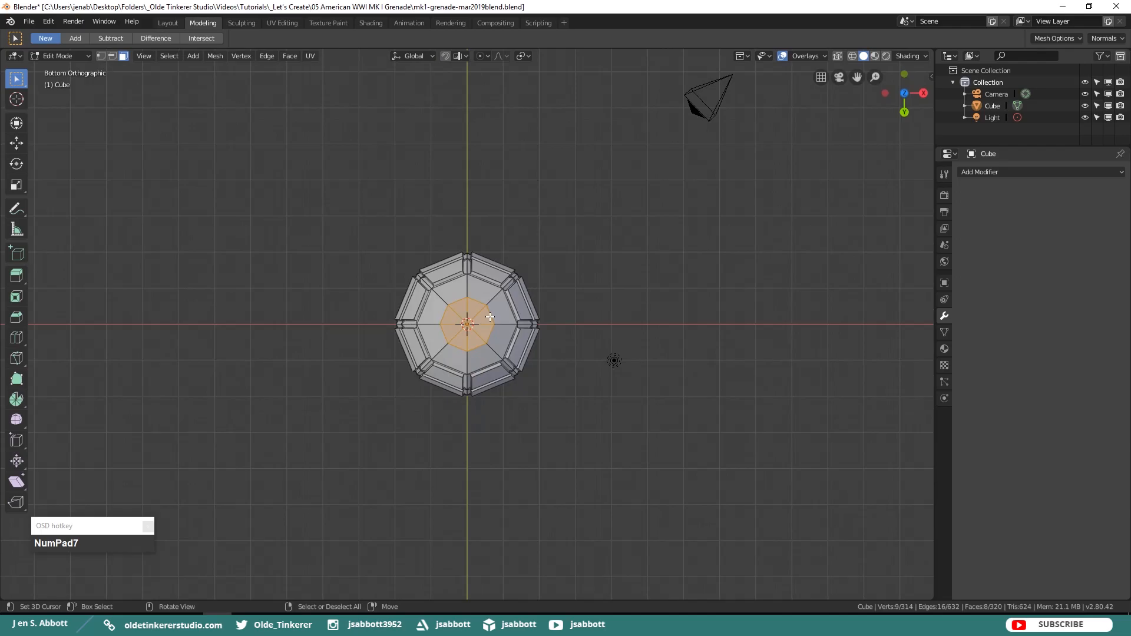
{"action": "key", "text": "i"}
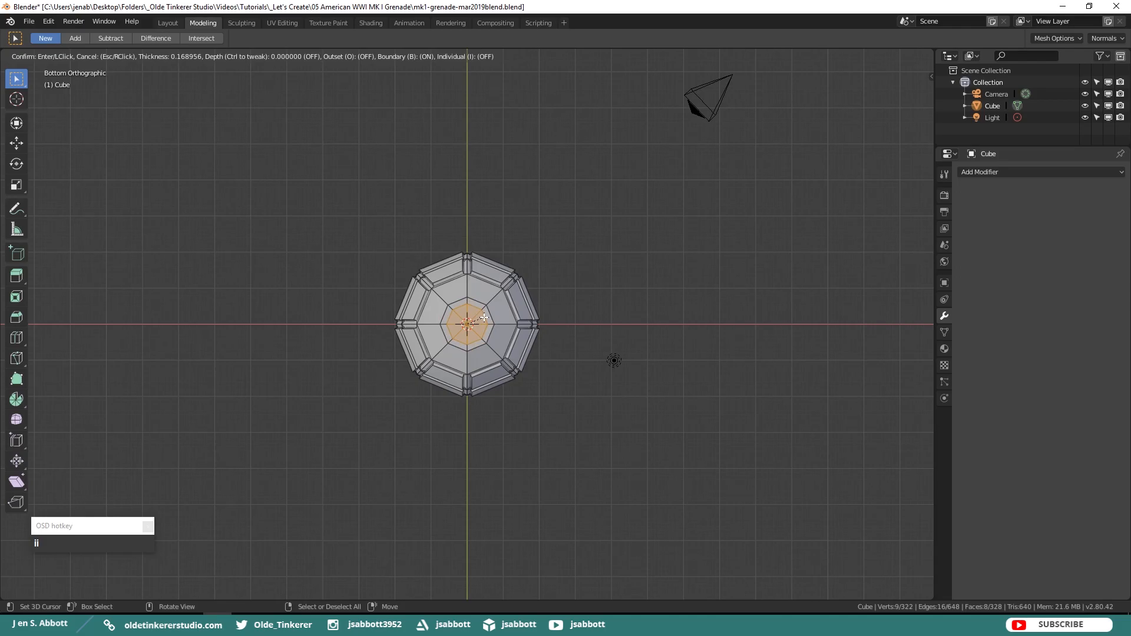
{"action": "left_click", "coordinate": [482, 319]}
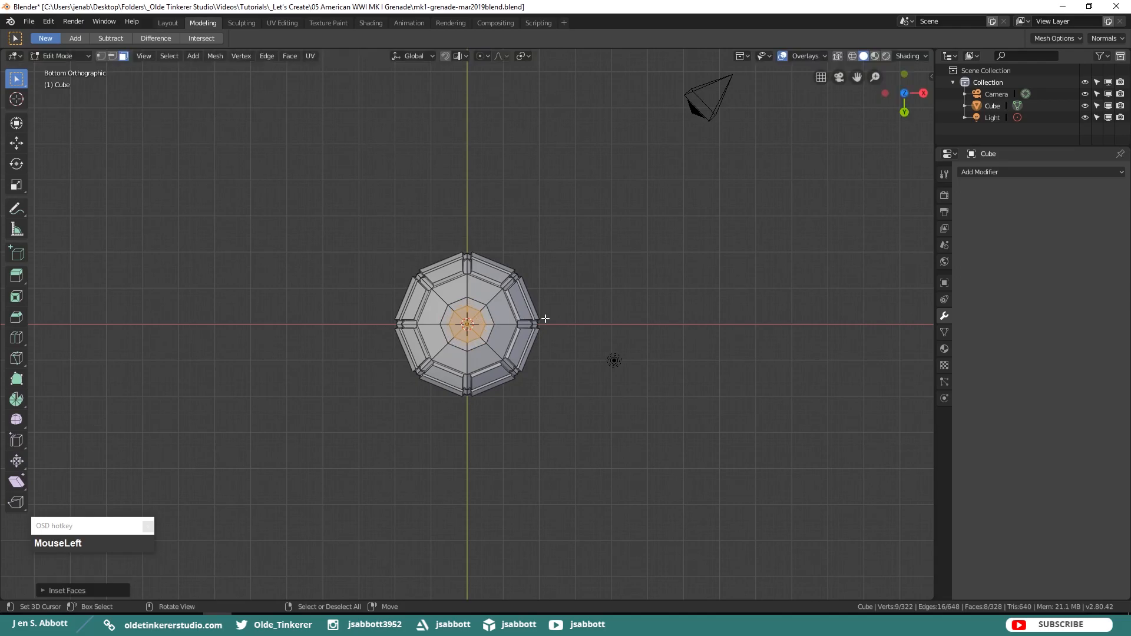
Extrude the inset faces a short distance downward to form a stub under the body
{"action": "key", "text": "KP_1"}
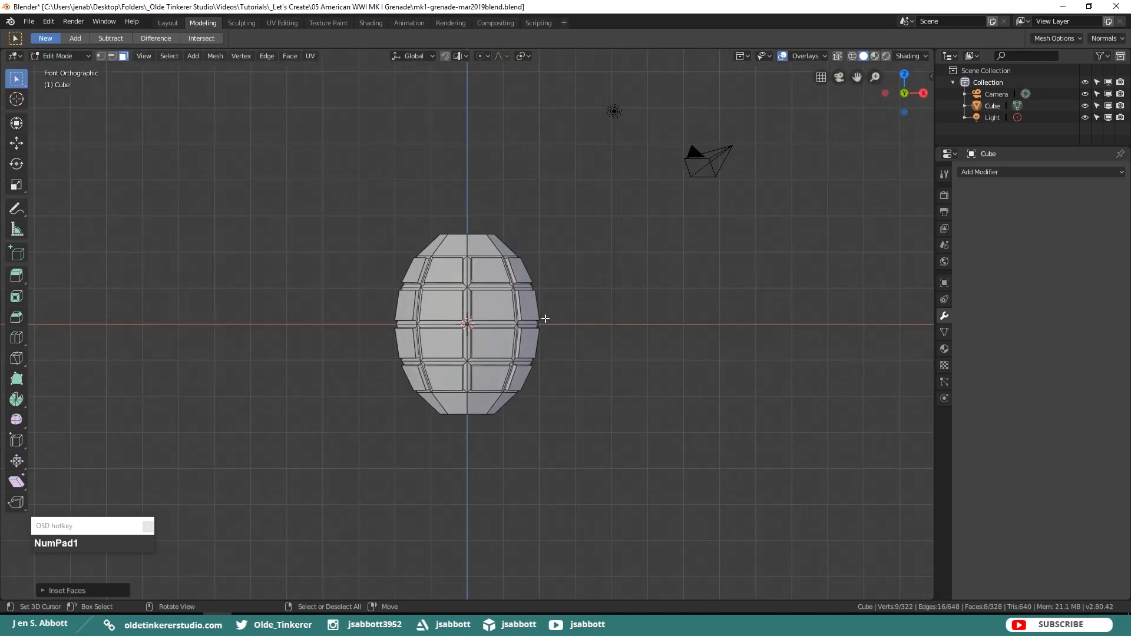
{"action": "key", "text": "e"}
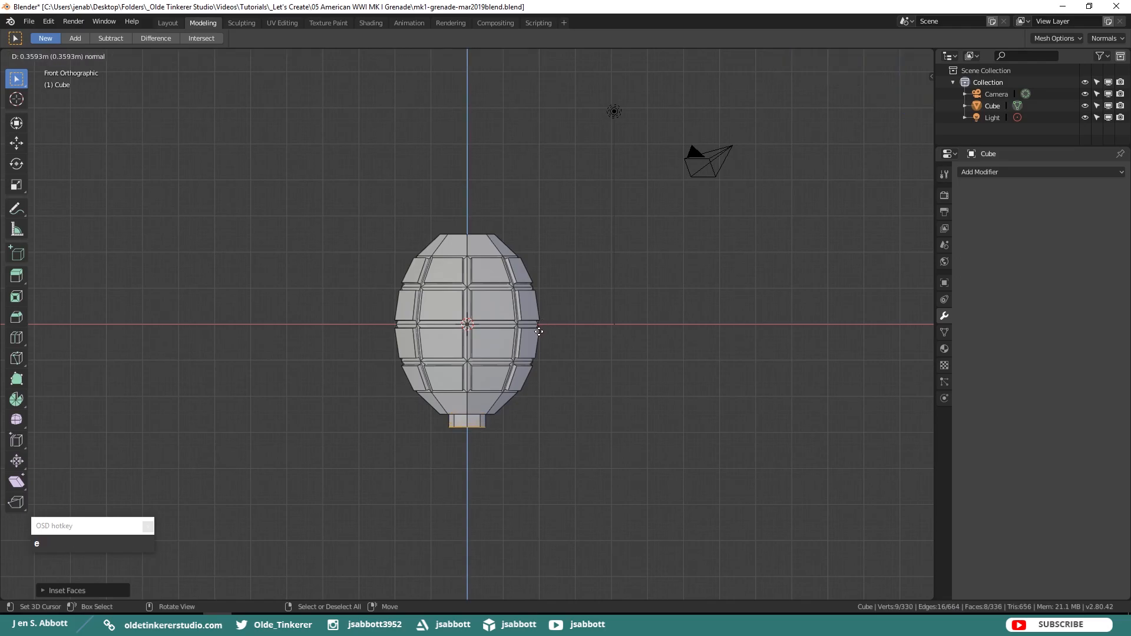
{"action": "left_click", "coordinate": [538, 335]}
{"action": "key", "text": "alt+a"}
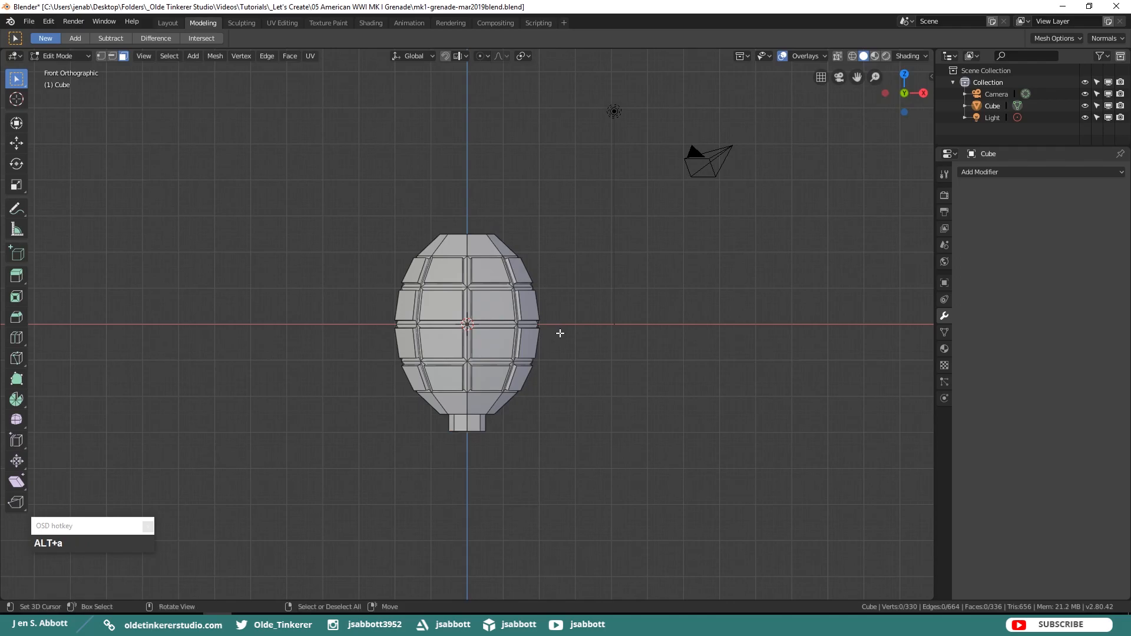
Select the flat faces at the body's upper pole and extrude them upward about 1.89 m to form the neck
{"action": "middle_click_drag", "start_coordinate": [555, 232], "coordinate": [505, 265]}
{"action": "right_click", "coordinate": [467, 264]}
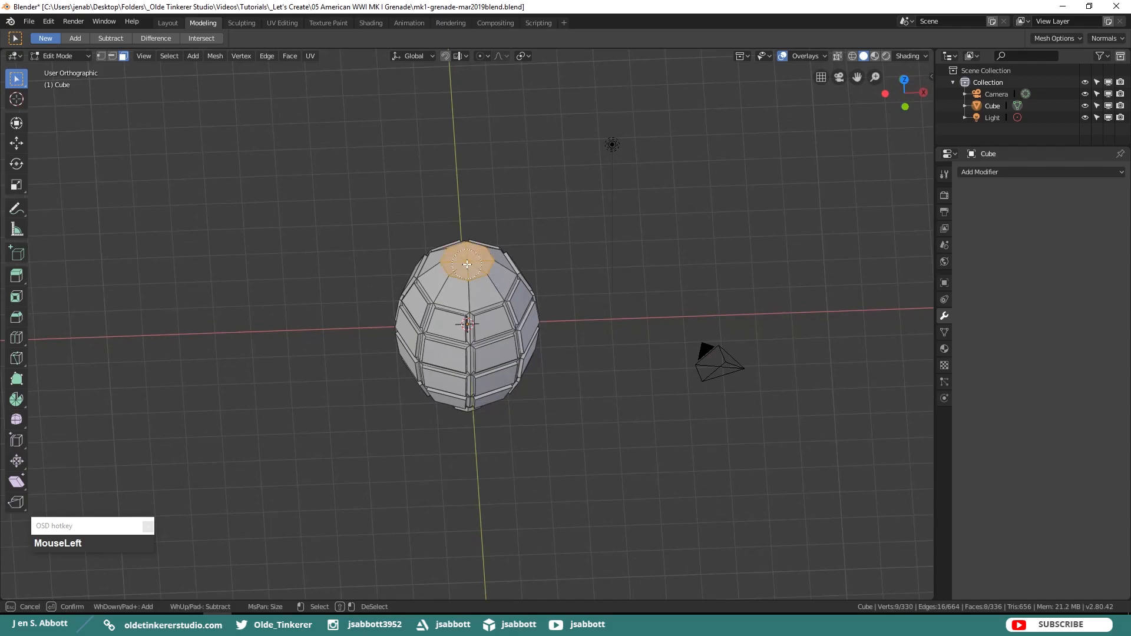
{"action": "key", "text": "KP_1"}
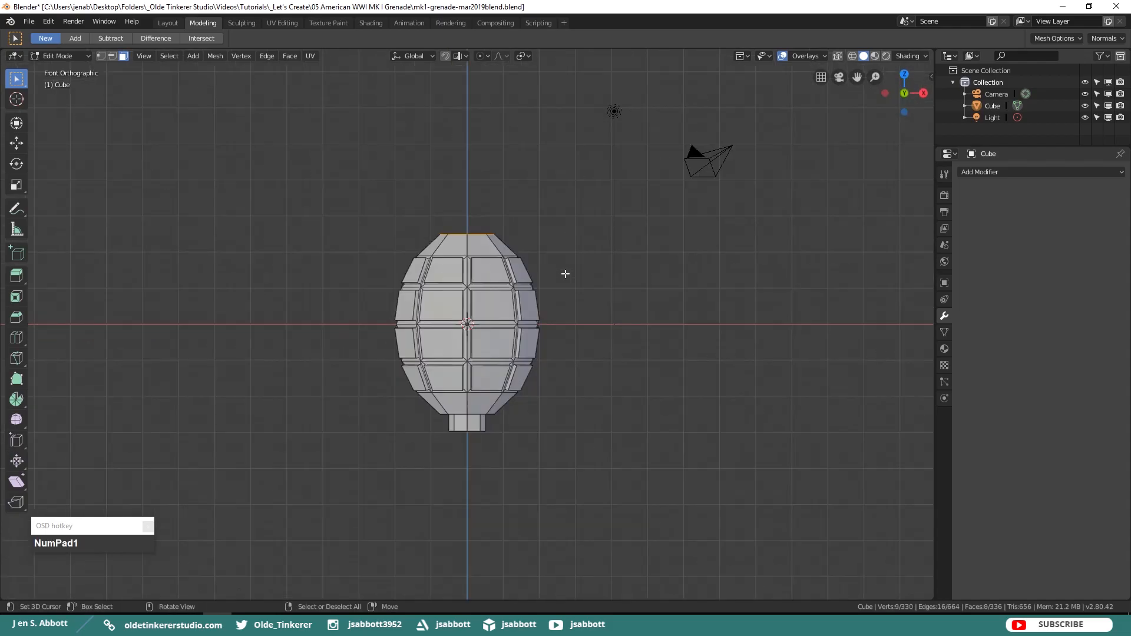
{"action": "key", "text": "e"}
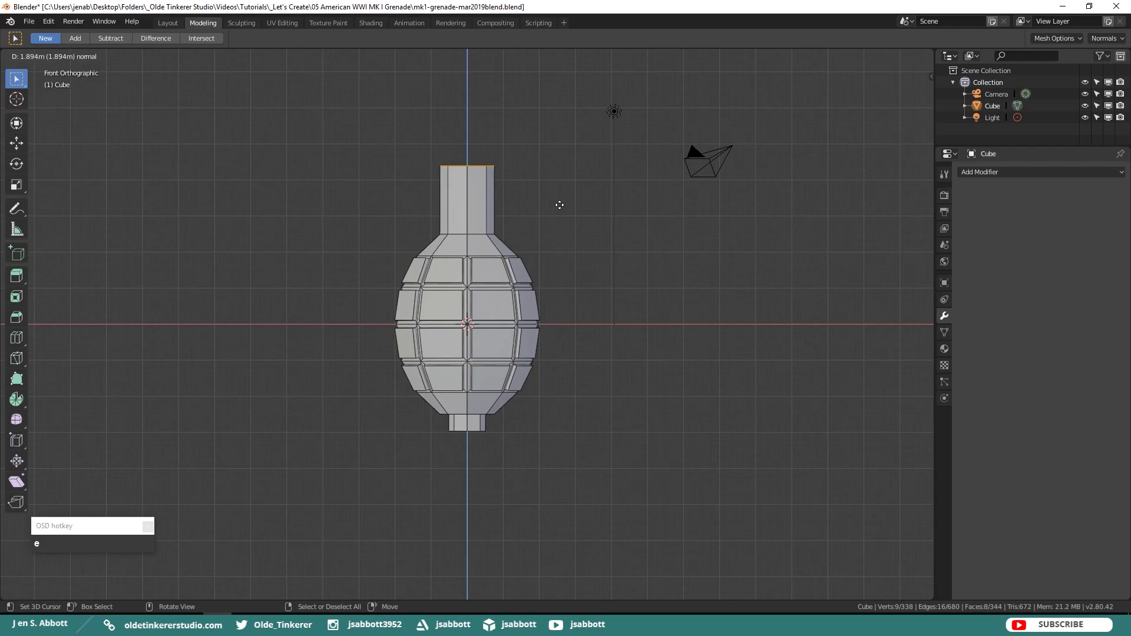
{"action": "left_click", "coordinate": [559, 205]}
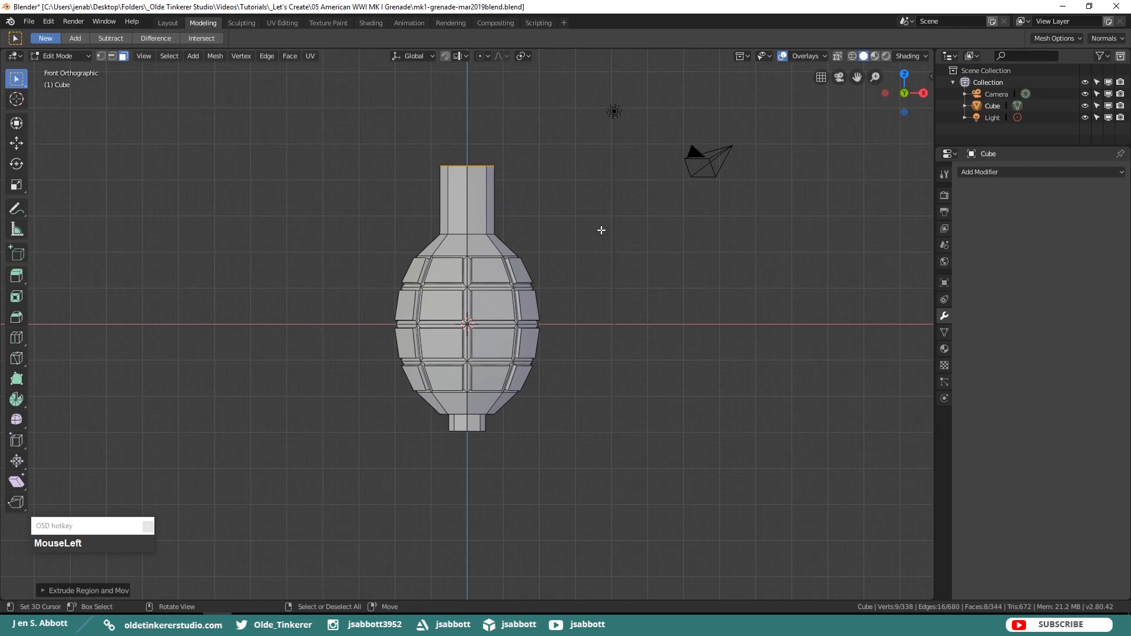
Taper the neck by scaling its top faces to about 0.84 in X and Y only
{"action": "key", "text": "s"}
{"action": "key", "text": "shift+z"}
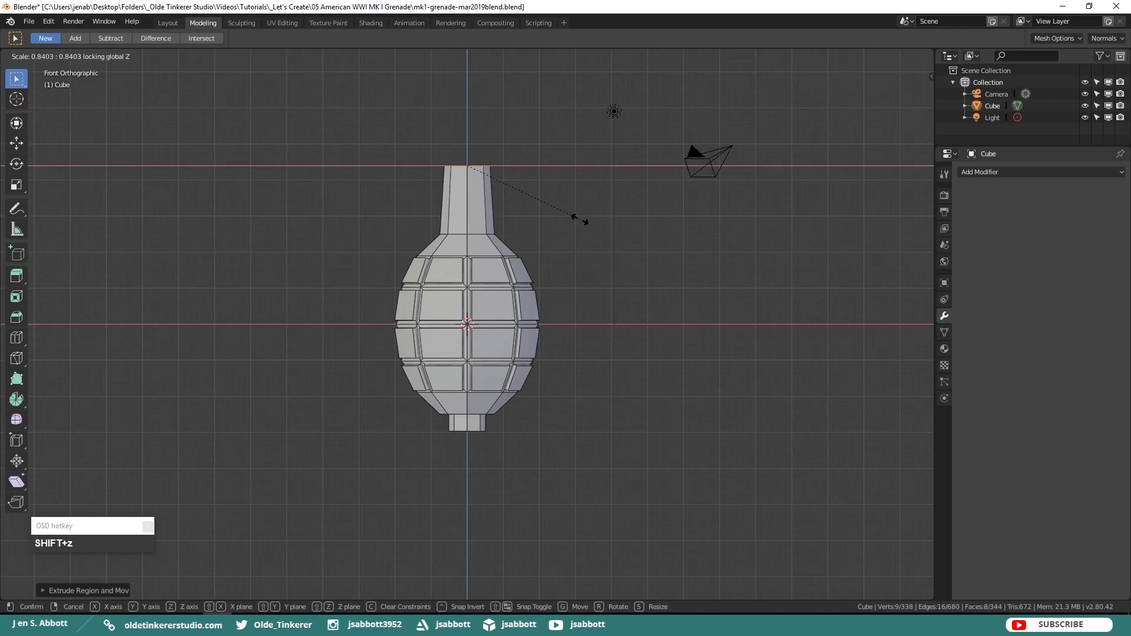
{"action": "left_click", "coordinate": [609, 228]}
{"action": "key", "text": "alt+a"}
Add a cube to the mesh and move it up along Z until it rests on top of the neck
{"action": "left_click", "coordinate": [554, 190]}
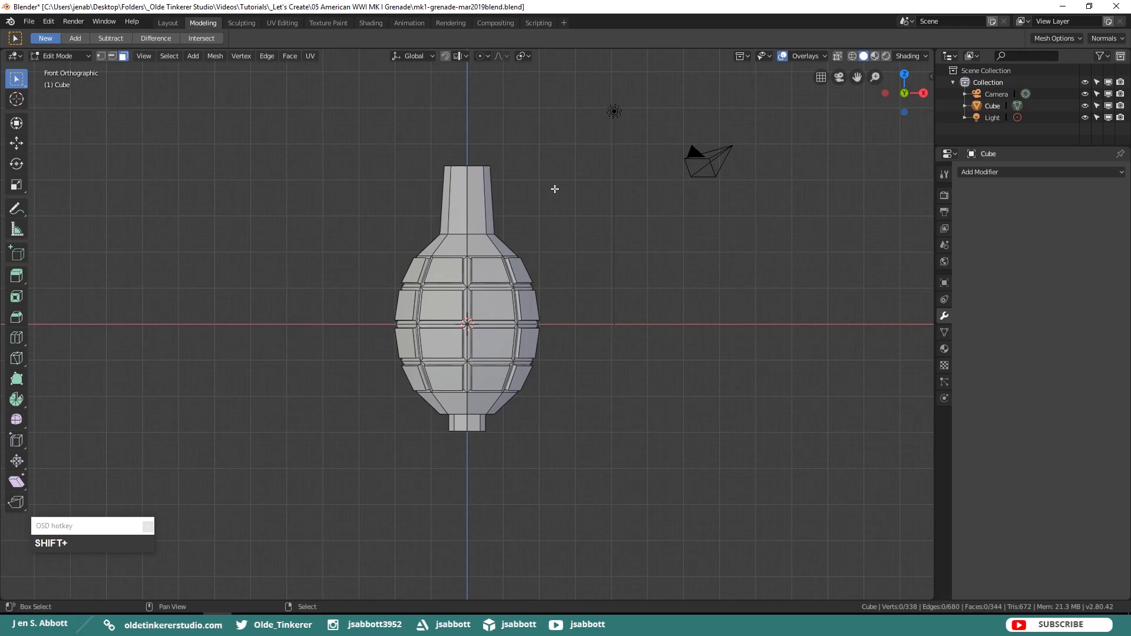
{"action": "key", "text": "shift+a"}
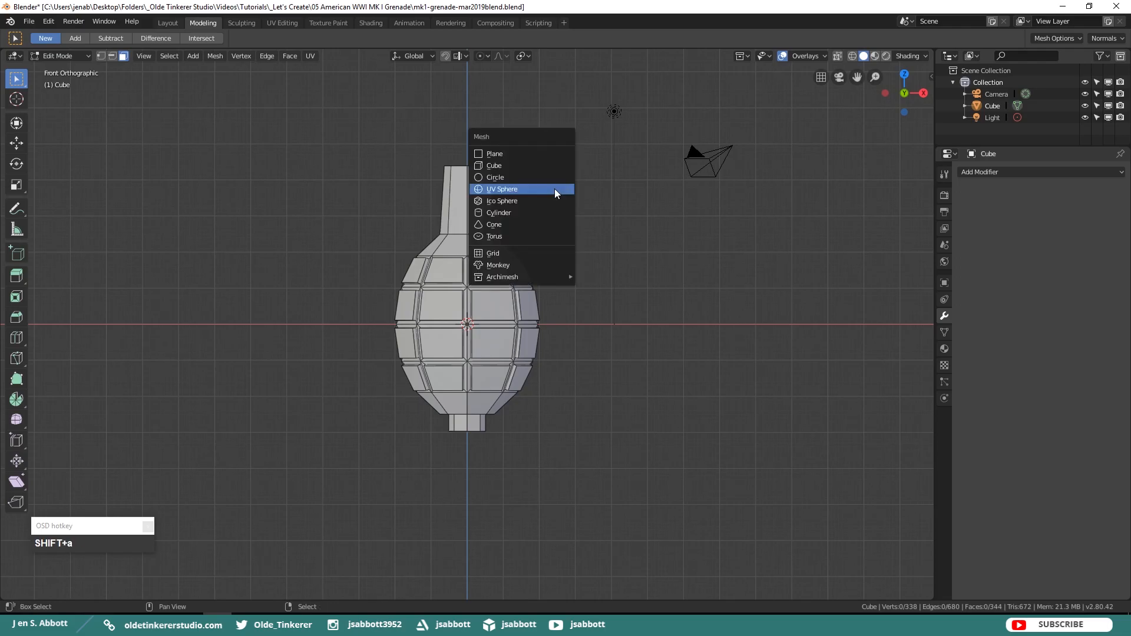
{"action": "left_click", "coordinate": [533, 167]}
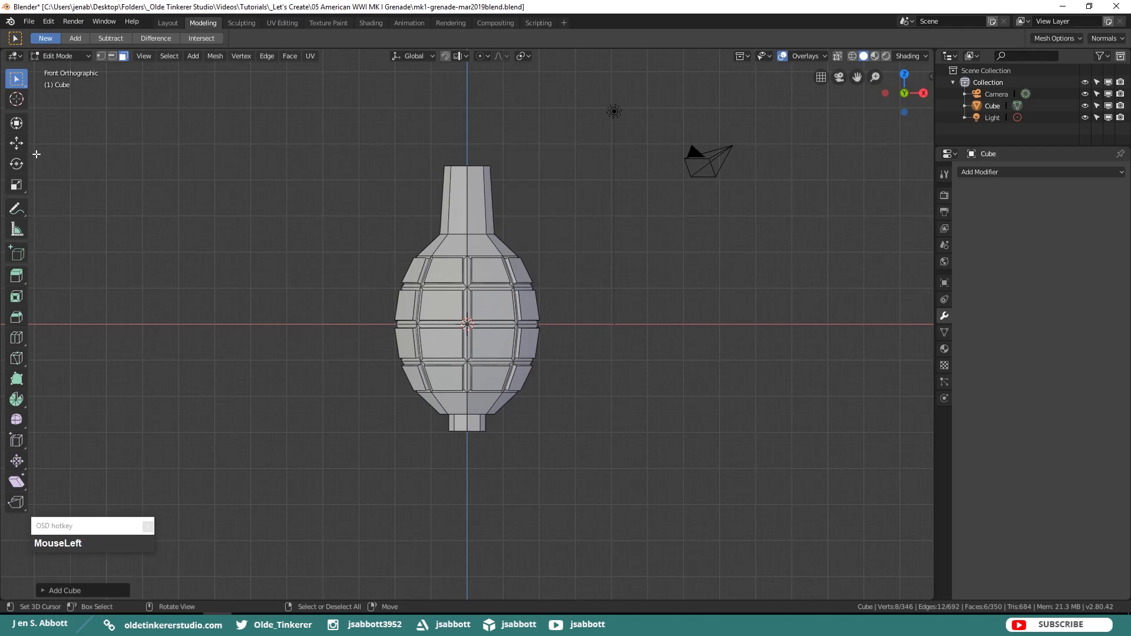
{"action": "left_click", "coordinate": [16, 143]}
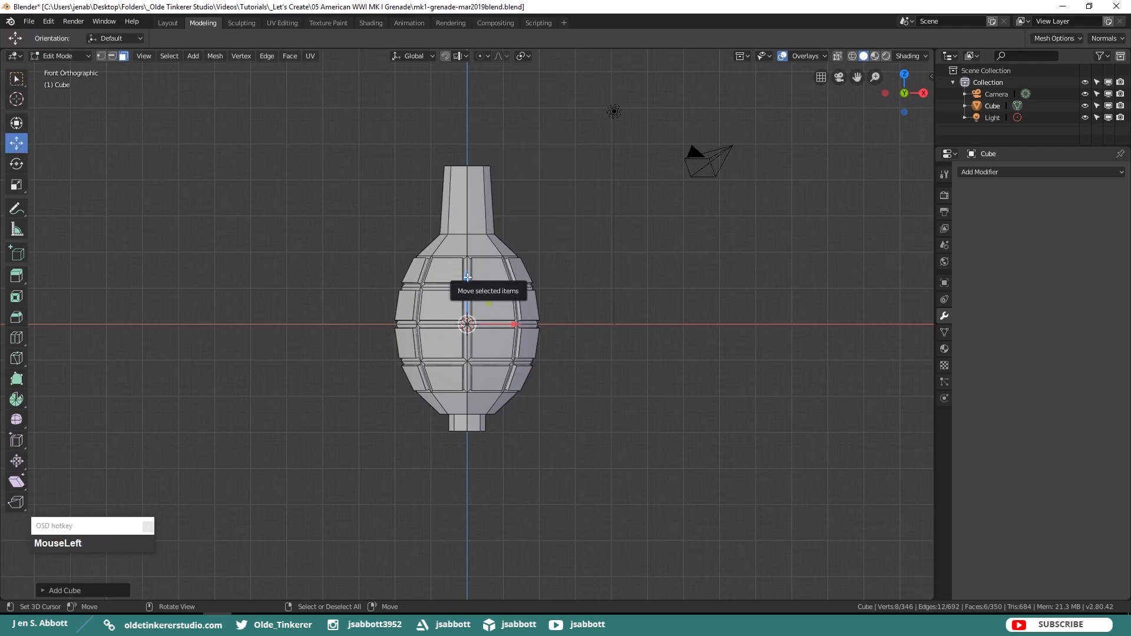
{"action": "left_click_drag", "start_coordinate": [470, 275], "coordinate": [482, 81]}
{"action": "middle_click_drag", "start_coordinate": [533, 107], "coordinate": [530, 204], "text": "shift"}
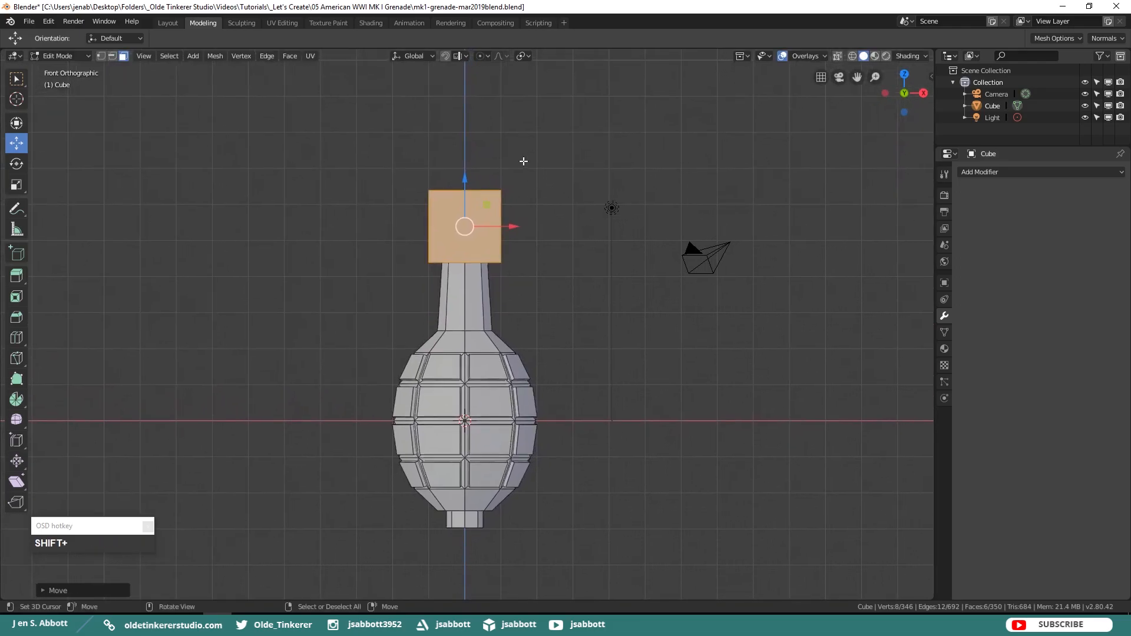
Lower the cube's top face along Z to turn the cube into a flat block less than a third as tall
{"action": "middle_click_drag", "start_coordinate": [520, 151], "coordinate": [522, 205]}
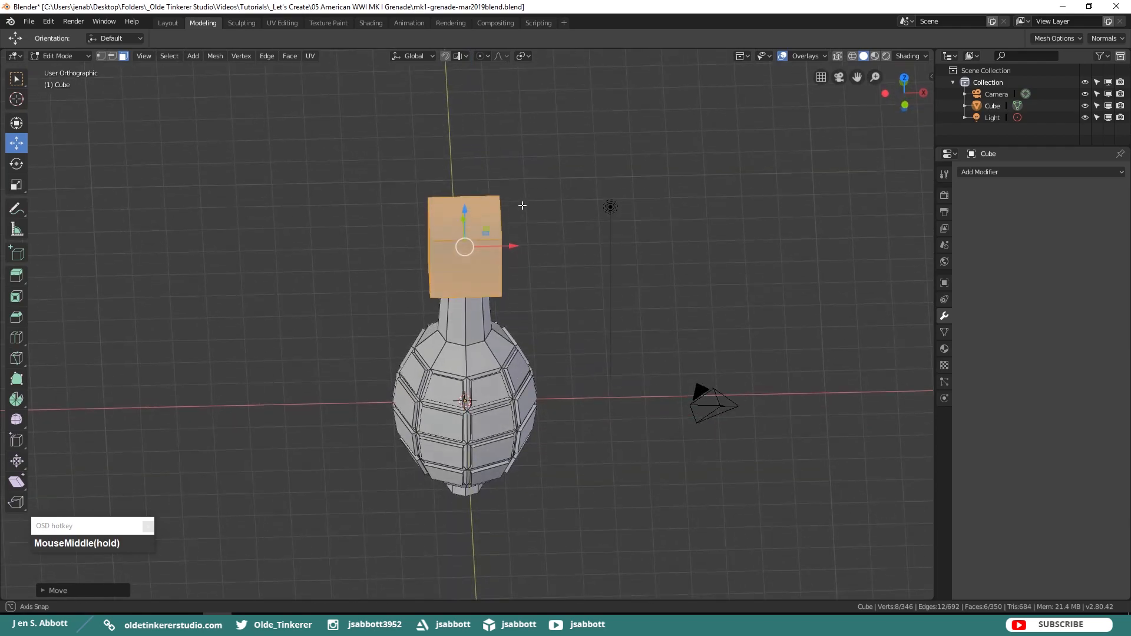
{"action": "right_click", "coordinate": [547, 203]}
{"action": "key", "text": "KP_1"}
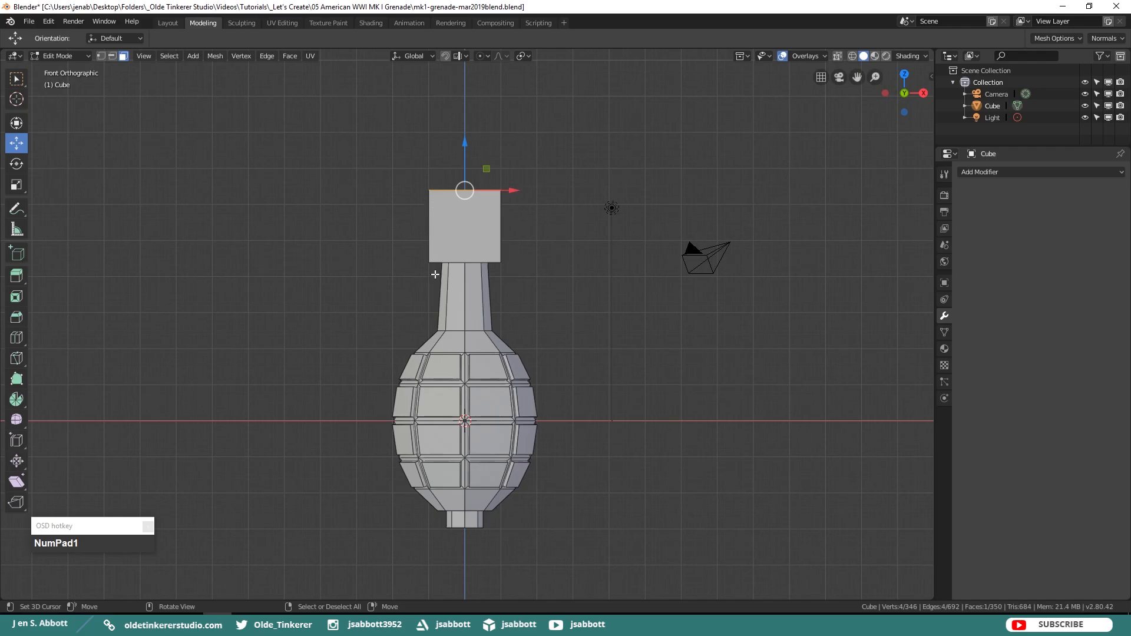
{"action": "left_click_drag", "start_coordinate": [465, 143], "coordinate": [461, 193]}
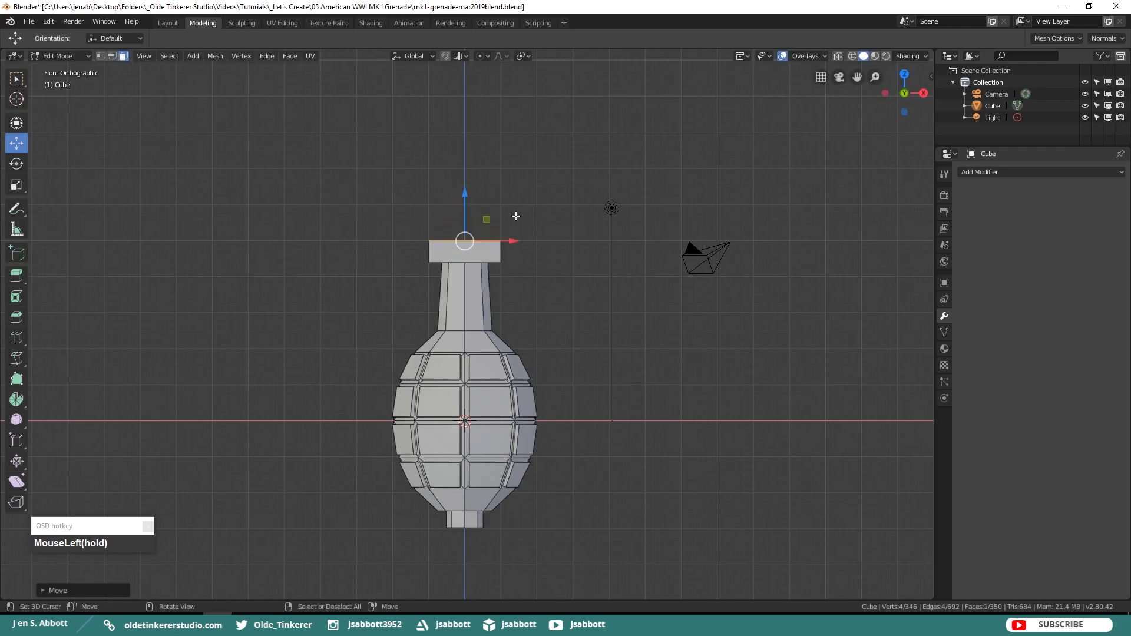
Select the whole block and, in wireframe top view, scale it to about 0.75 along Y
{"action": "key", "text": "KP_7"}
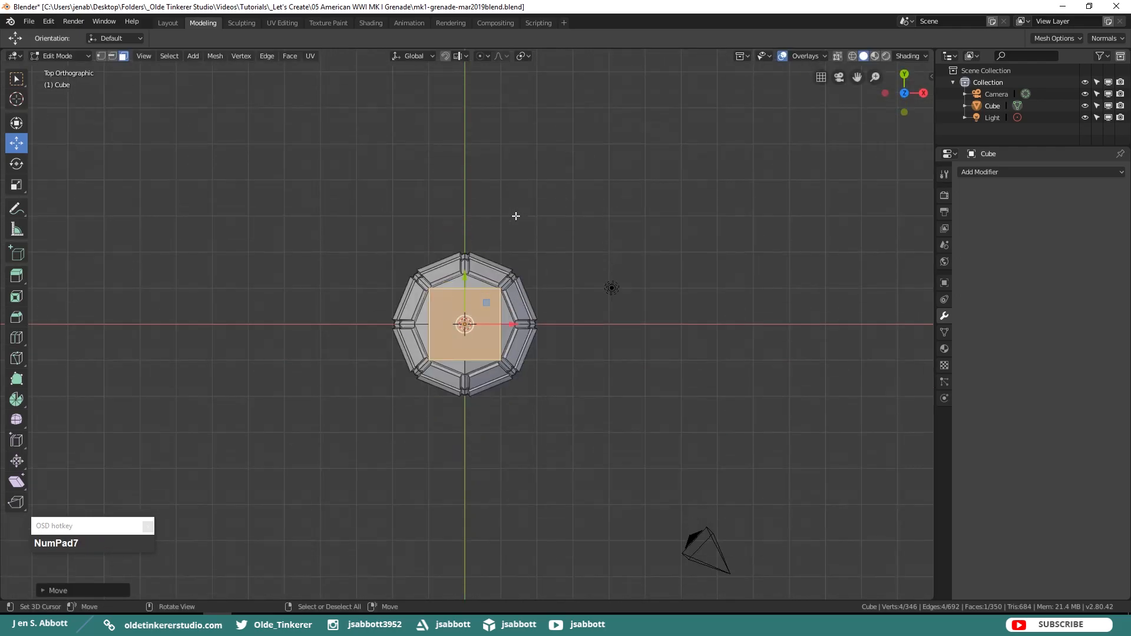
{"action": "scroll", "coordinate": [516, 216], "scroll_direction": "up", "scroll_amount": 5}
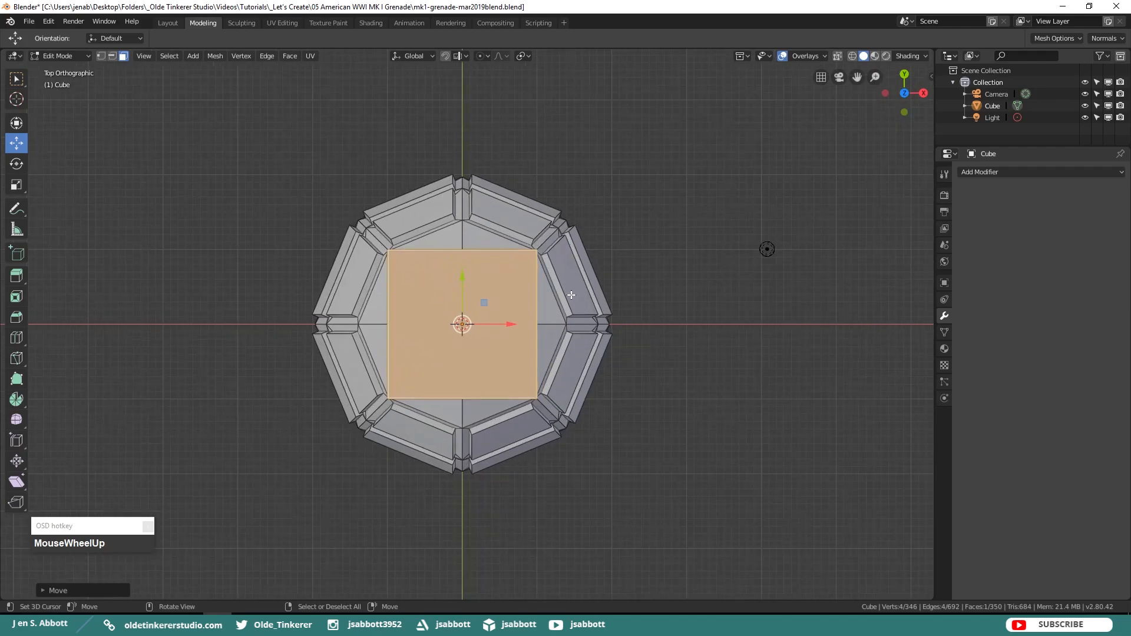
{"action": "key", "text": "l"}
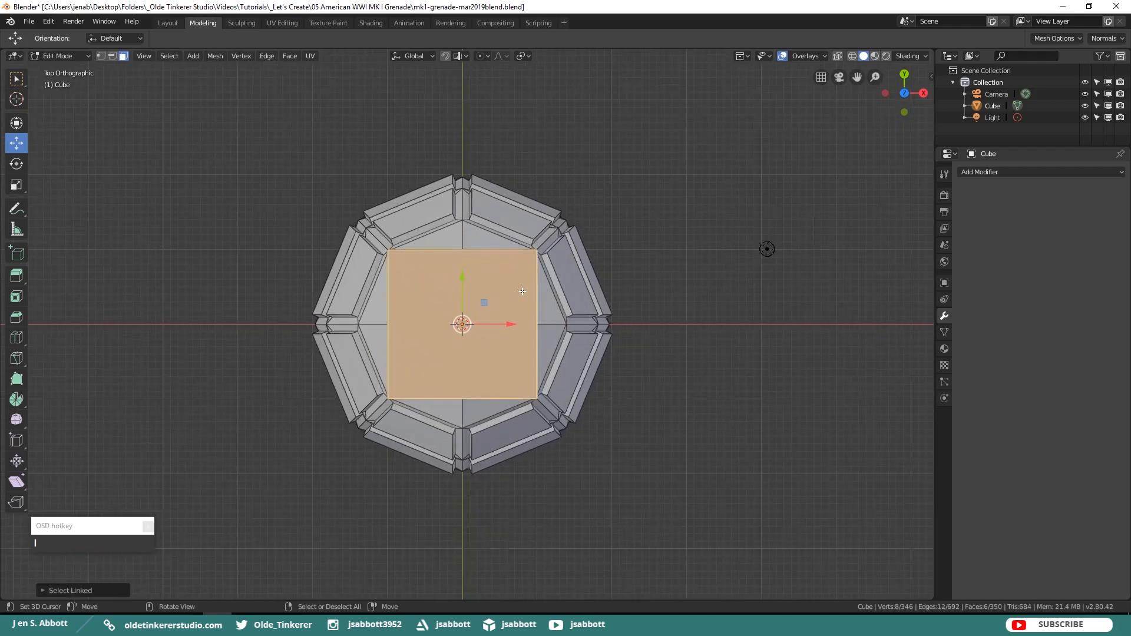
{"action": "key", "text": "z"}
{"action": "key", "text": "KP_4"}
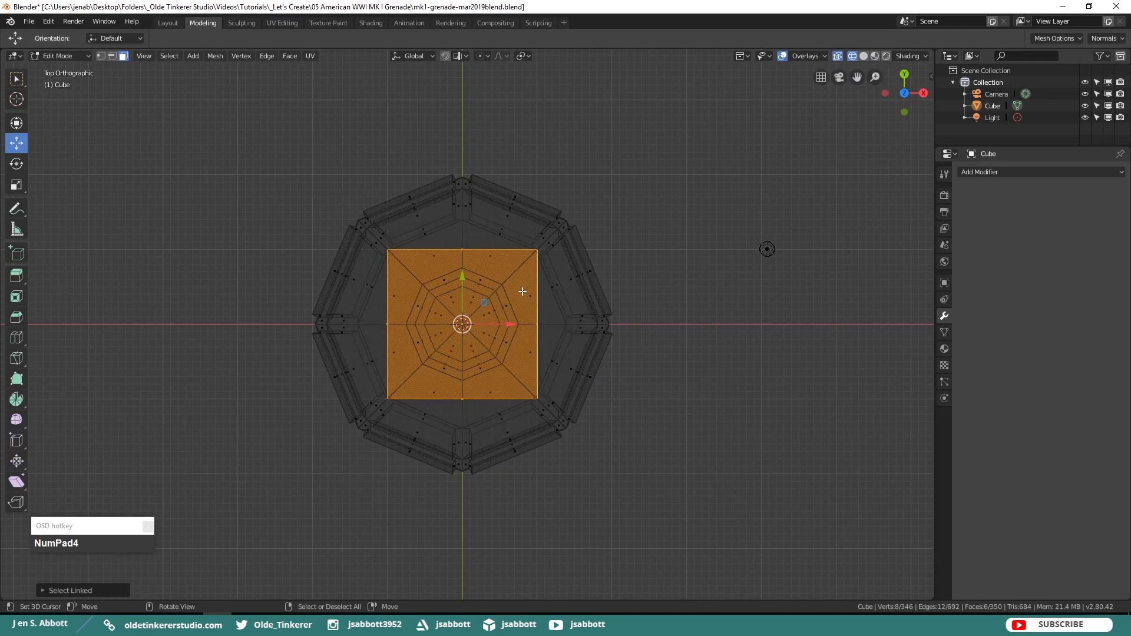
{"action": "key", "text": "s"}
{"action": "key", "text": "y"}
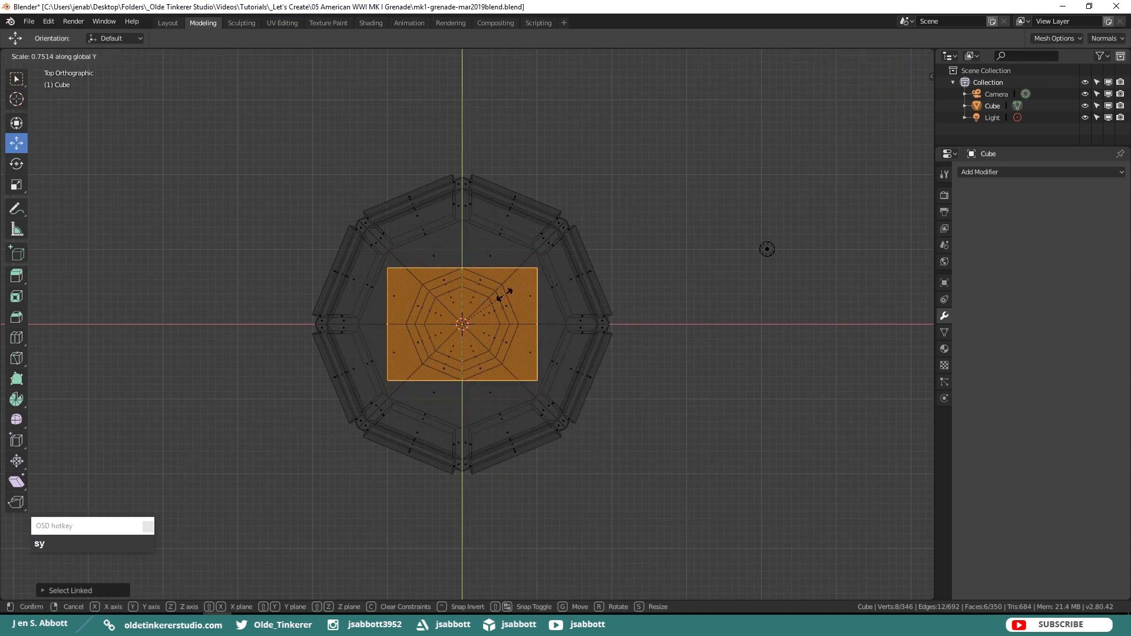
{"action": "left_click", "coordinate": [505, 294]}
Narrow the block a little further along Y to fit the neck's top, and return to solid shading
{"action": "middle_click_drag", "start_coordinate": [541, 340], "coordinate": [462, 159]}
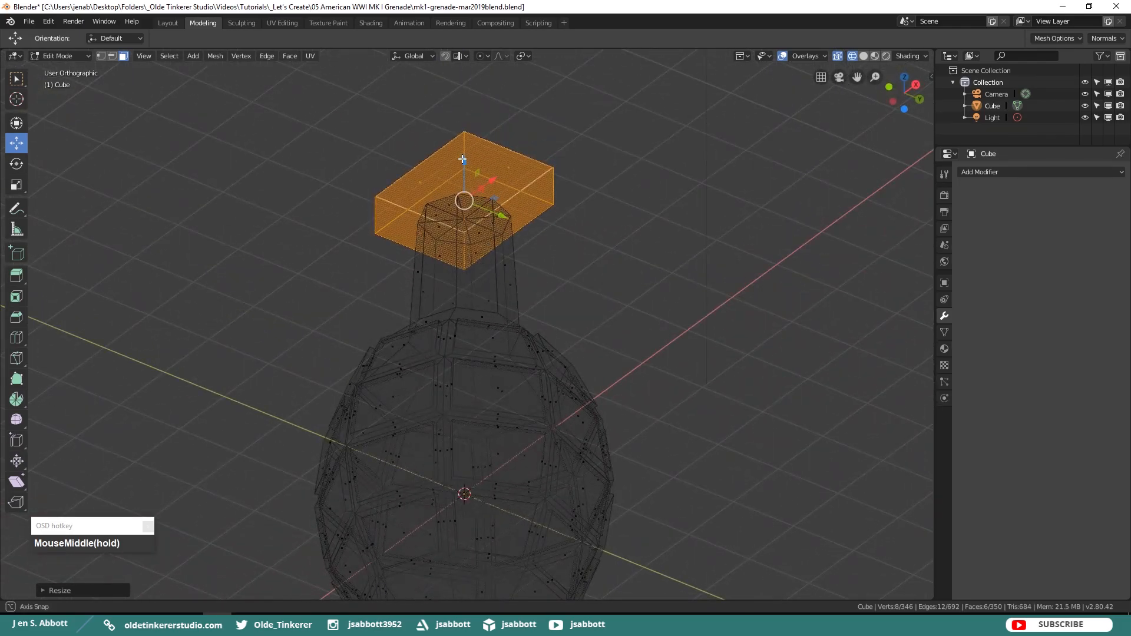
{"action": "key", "text": "s"}
{"action": "key", "text": "y"}
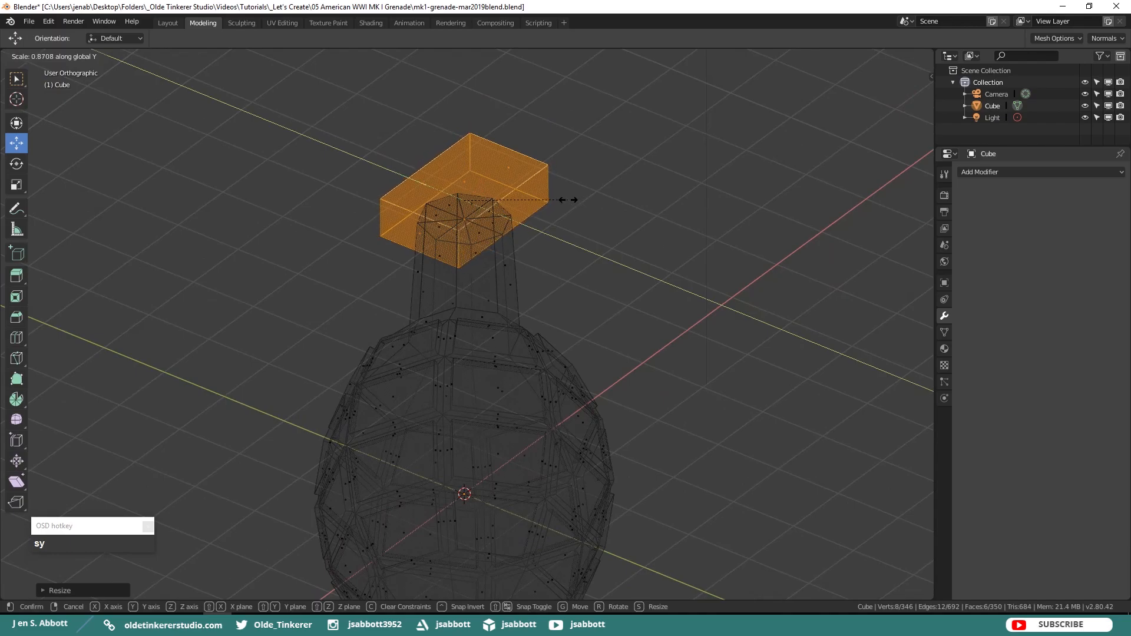
{"action": "left_click", "coordinate": [566, 200]}
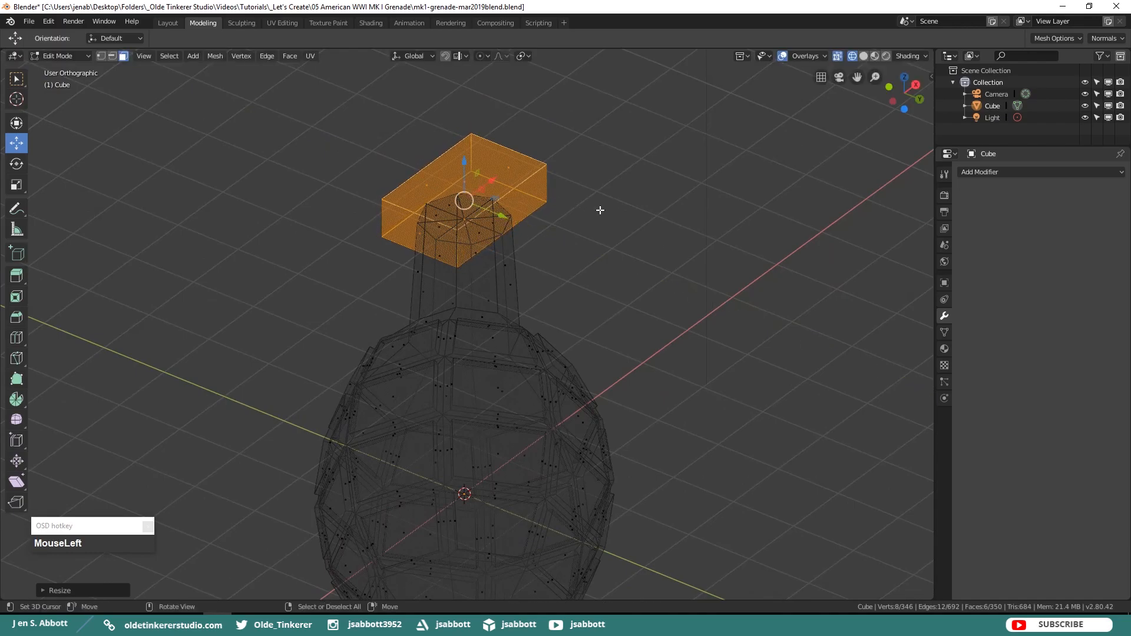
{"action": "key", "text": "z"}
{"action": "key", "text": "KP_6"}
{"action": "middle_click_drag", "start_coordinate": [600, 210], "coordinate": [537, 319]}
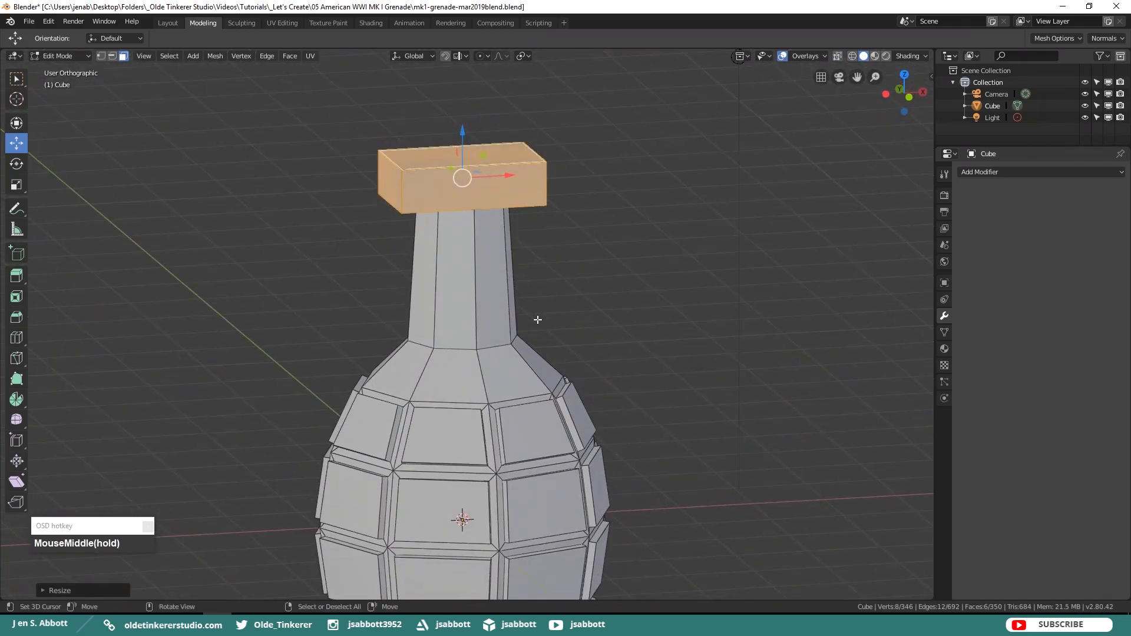
Add a vertical loop cut to the block and slide it toward the -X end, in line with the neck's outer edge
{"action": "key", "text": "KP_1"}
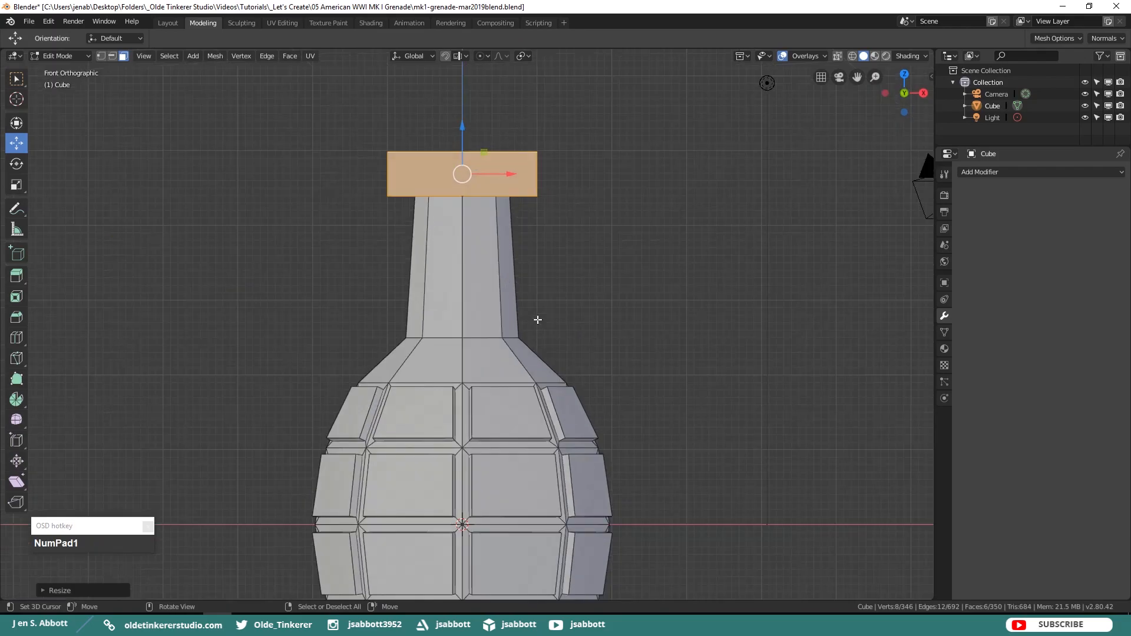
{"action": "key", "text": "alt+a"}
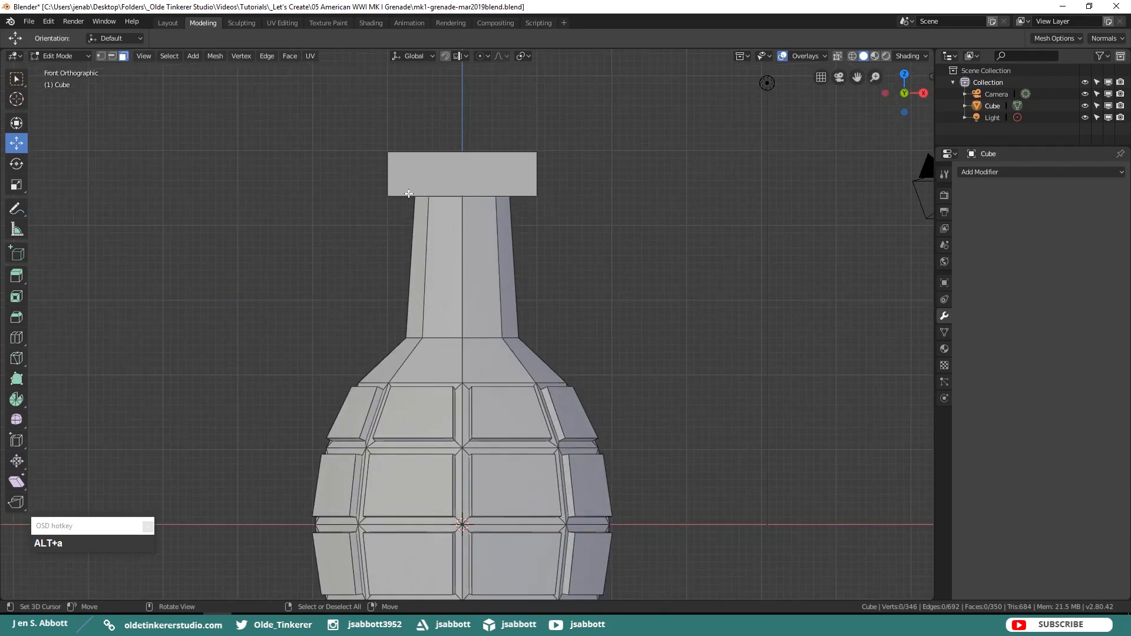
{"action": "key", "text": "ctrl+r"}
{"action": "left_click", "coordinate": [409, 193]}
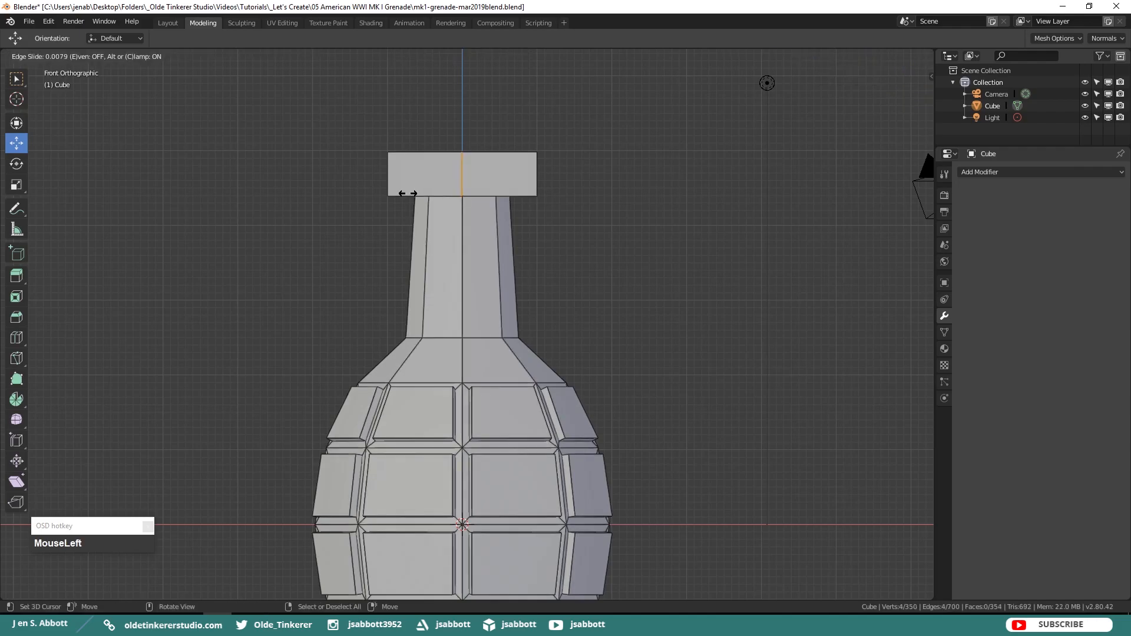
{"action": "left_click", "coordinate": [361, 196]}
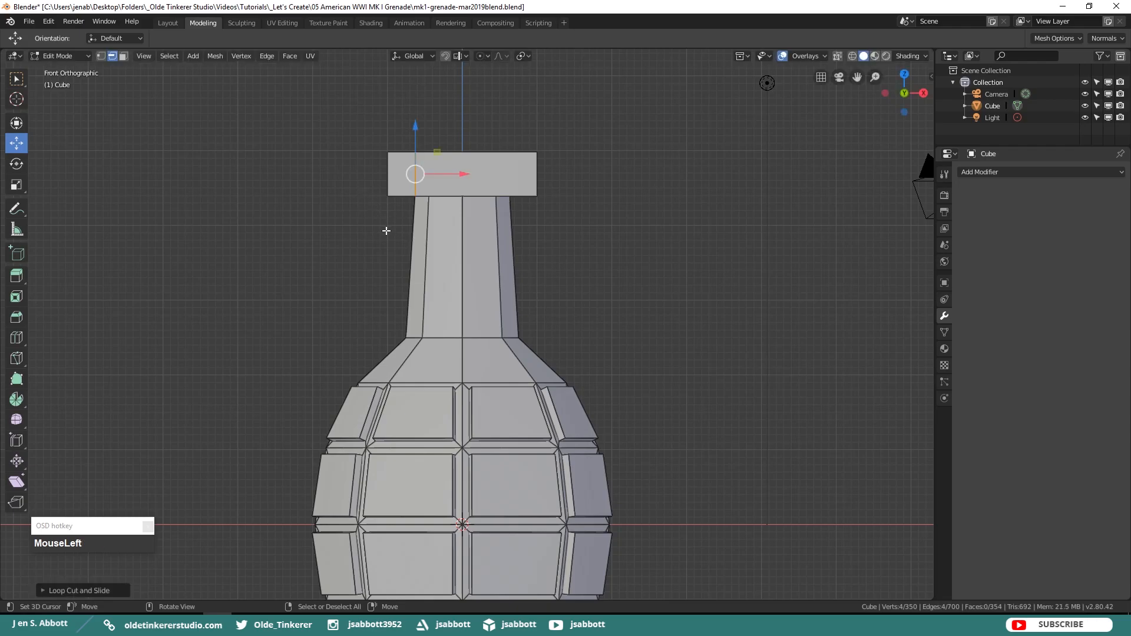
Extrude the underside face of the block's -X end section downward a little over 0.2 m to form a short lip beside the neck
{"action": "key", "text": "3"}
{"action": "middle_click_drag", "start_coordinate": [386, 230], "coordinate": [399, 207]}
{"action": "right_click", "coordinate": [398, 207]}
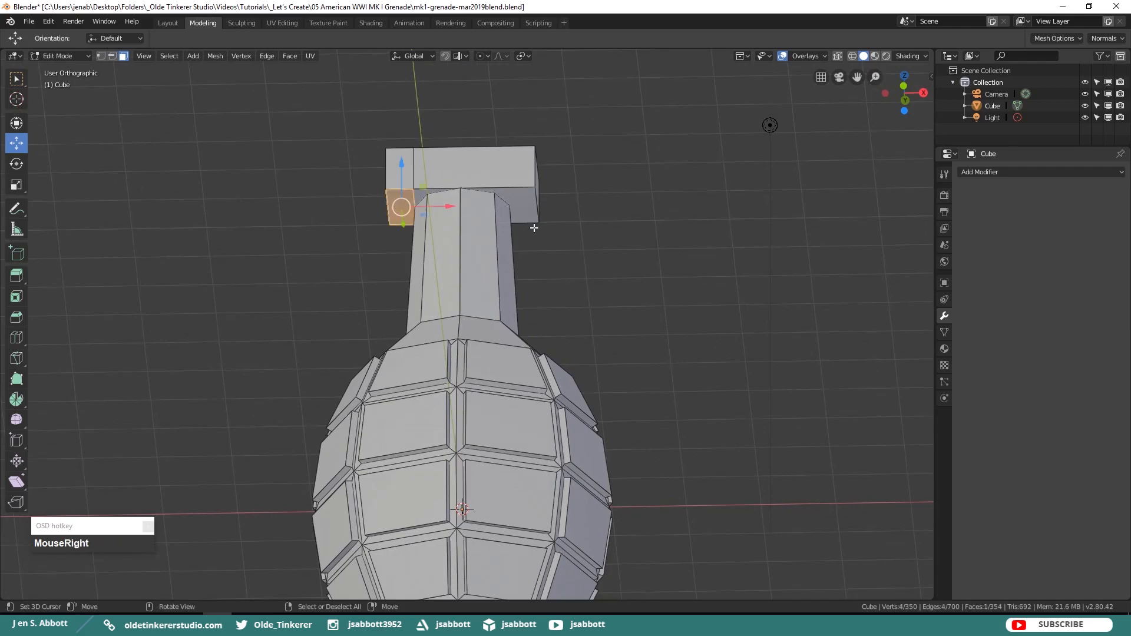
{"action": "key", "text": "KP_1"}
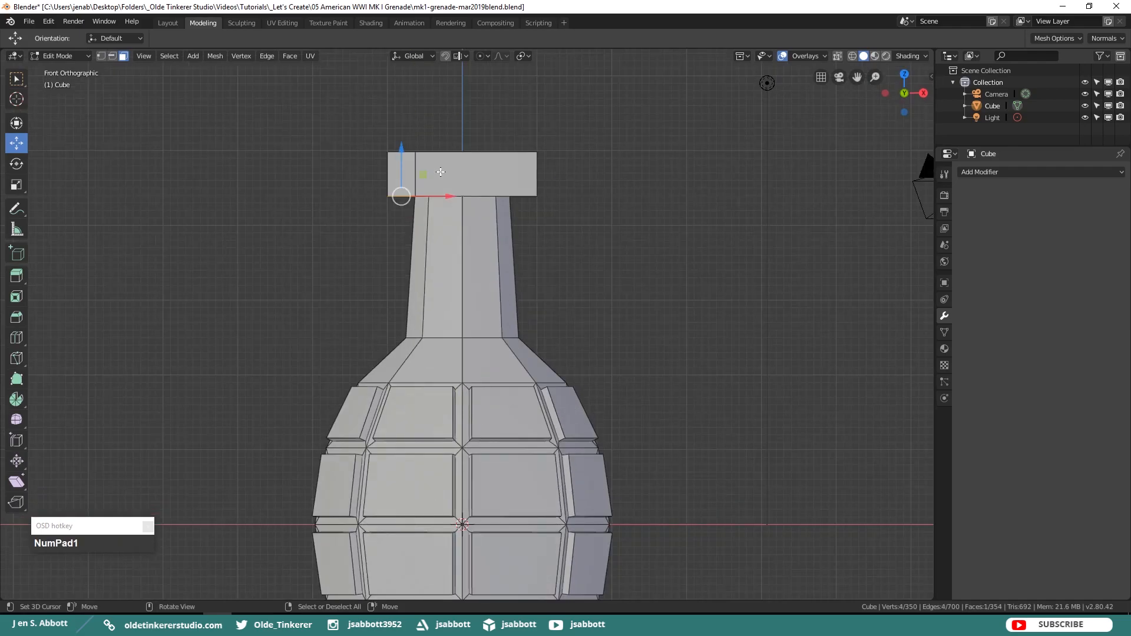
{"action": "key", "text": "e"}
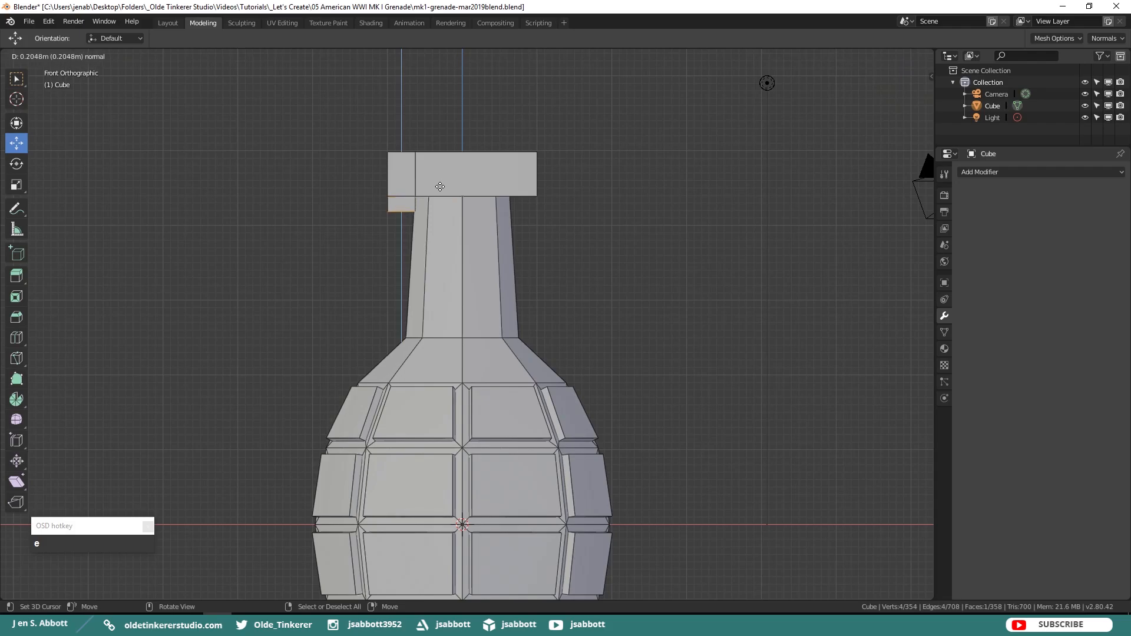
{"action": "left_click", "coordinate": [441, 190]}
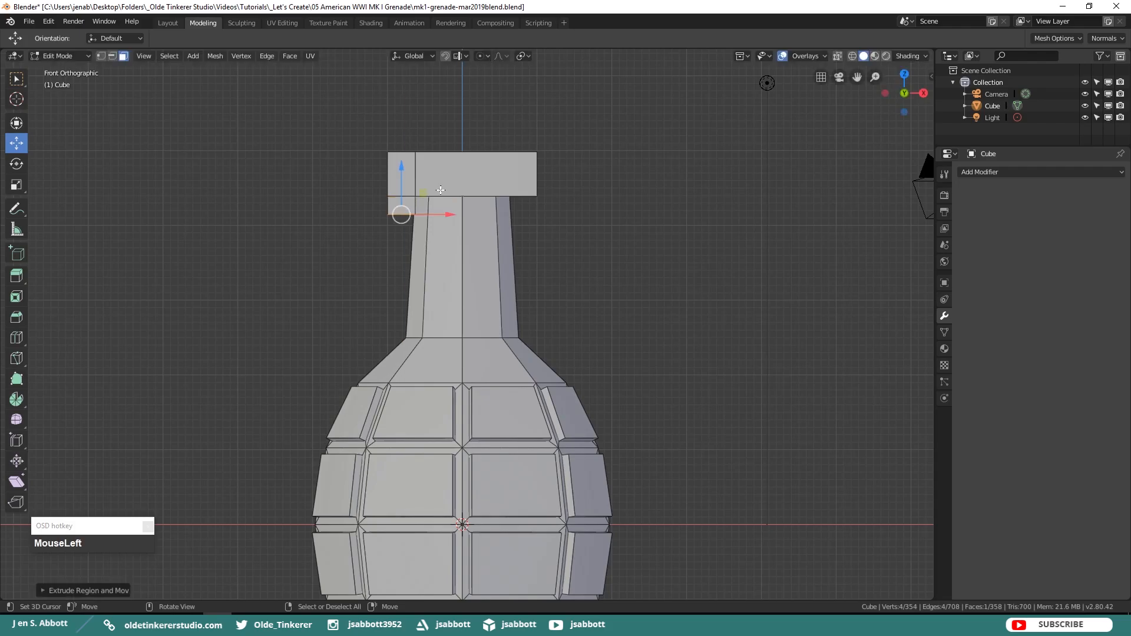
Shift the lip's inner face slightly along -X so it meets the neck's outer edge
{"action": "middle_click_drag", "start_coordinate": [441, 189], "coordinate": [417, 211]}
{"action": "right_click", "coordinate": [412, 205]}
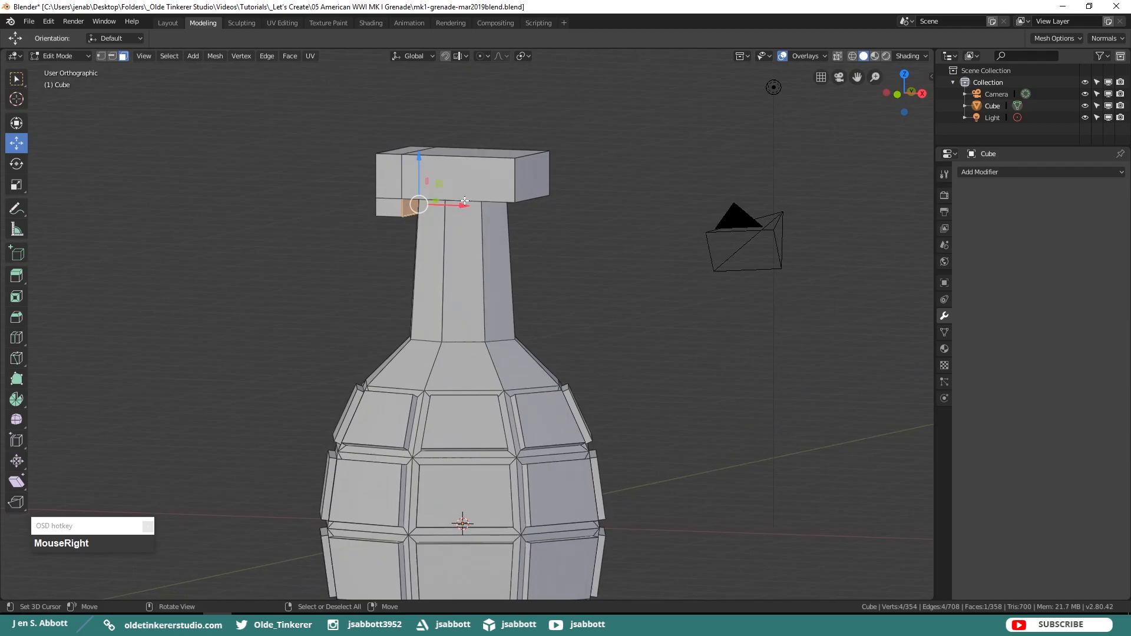
{"action": "key", "text": "KP_1"}
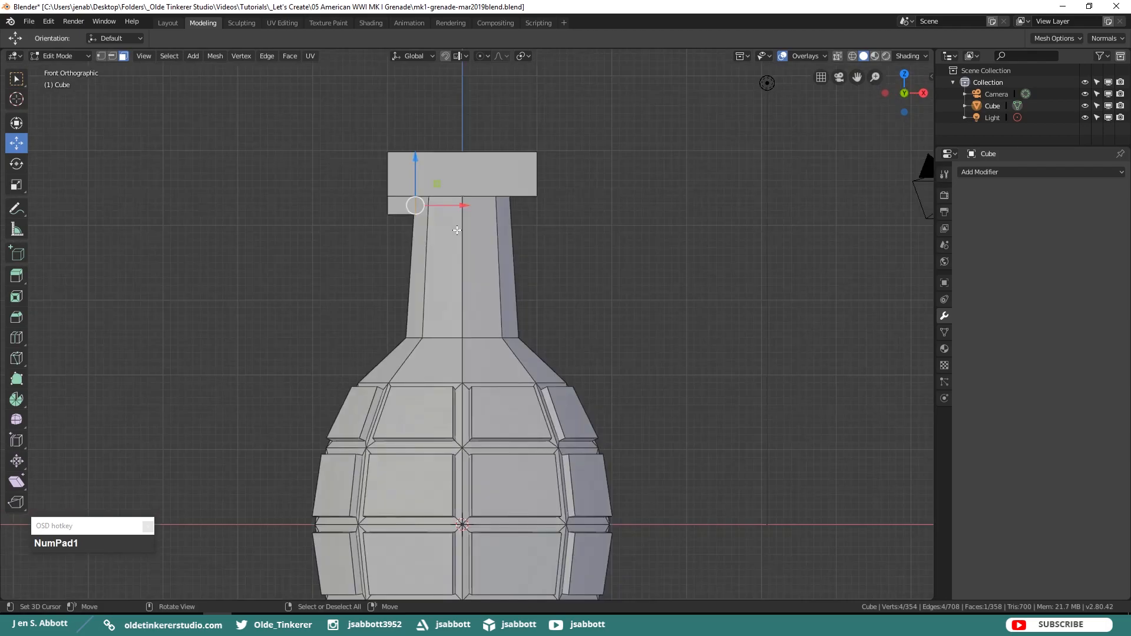
{"action": "scroll", "coordinate": [457, 230], "scroll_direction": "up", "scroll_amount": 3}
{"action": "middle_click_drag", "start_coordinate": [416, 165], "coordinate": [441, 363], "text": "shift"}
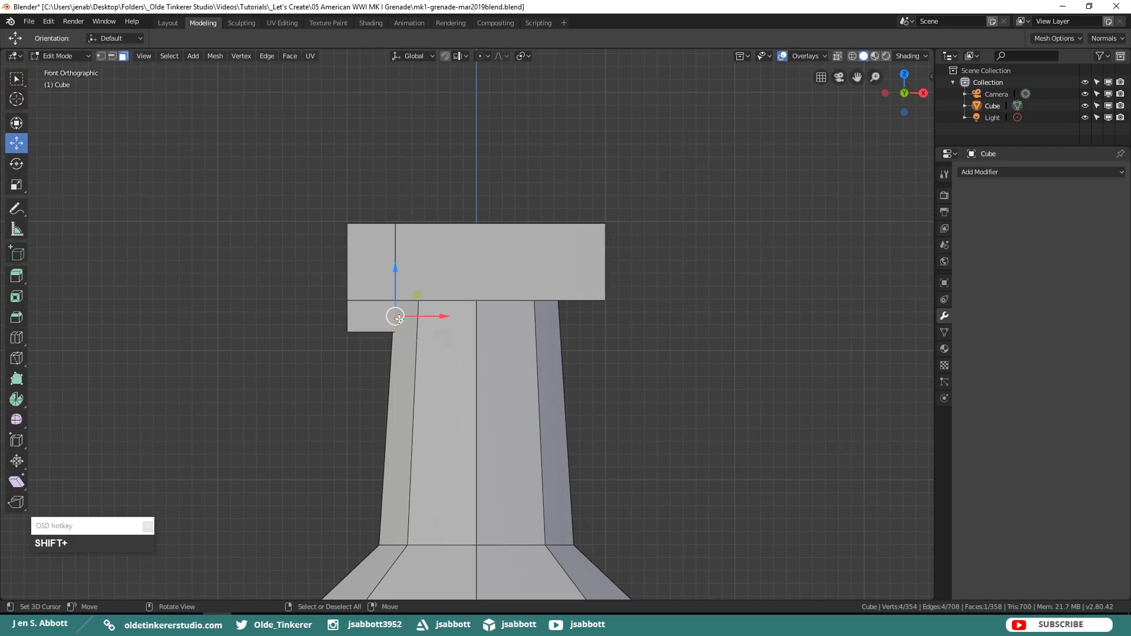
{"action": "left_click_drag", "start_coordinate": [441, 317], "coordinate": [437, 318]}
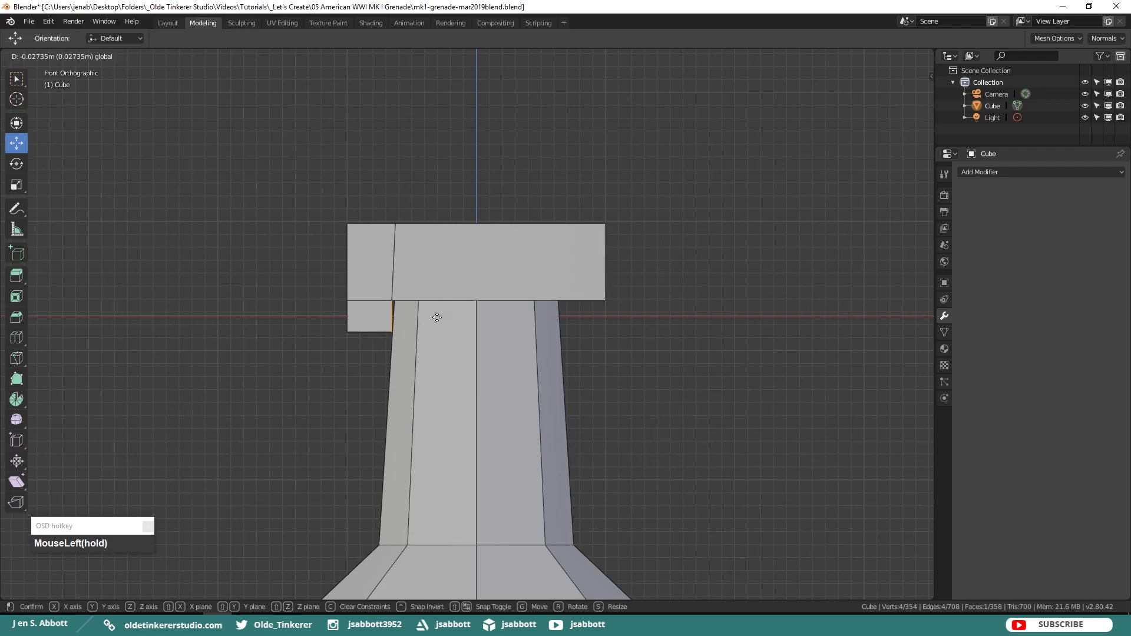
{"action": "left_click_drag", "start_coordinate": [437, 317], "coordinate": [437, 318]}
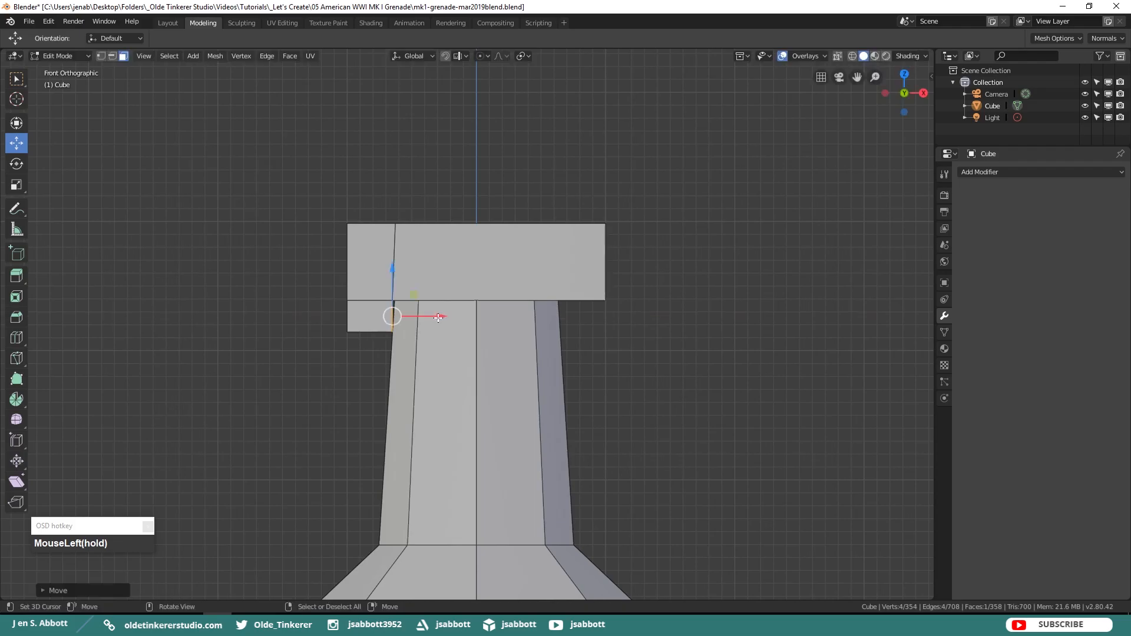
Move the upper edge of the lip's inner face back along +X to make the block's loop cut vertical
{"action": "middle_click_drag", "start_coordinate": [437, 317], "coordinate": [153, 104]}
{"action": "left_click", "coordinate": [112, 55]}
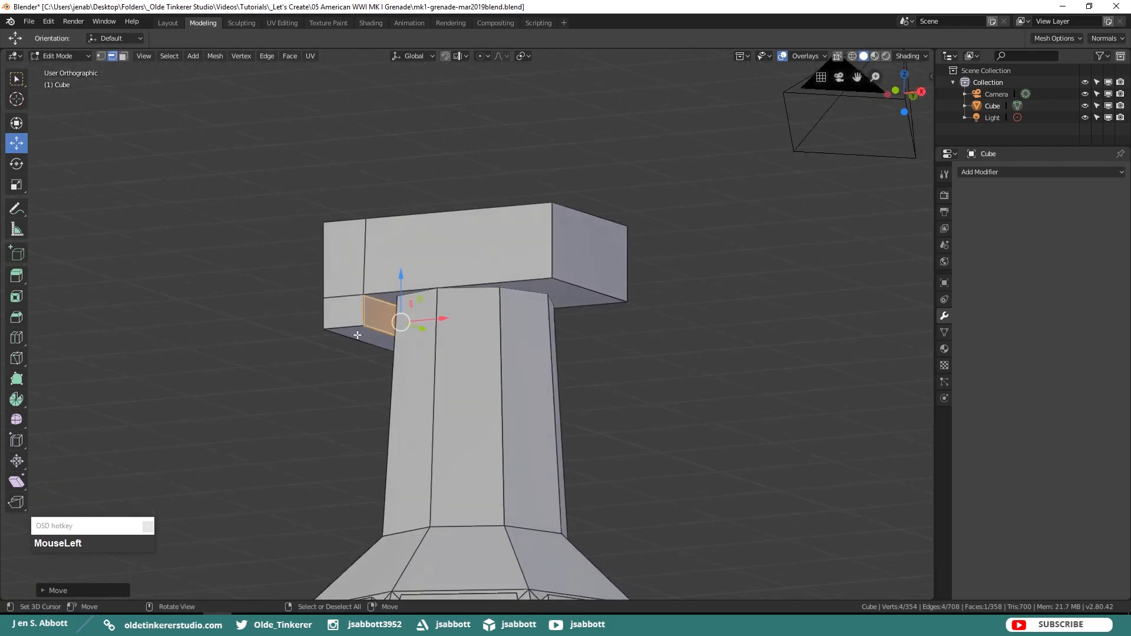
{"action": "right_click", "coordinate": [378, 299]}
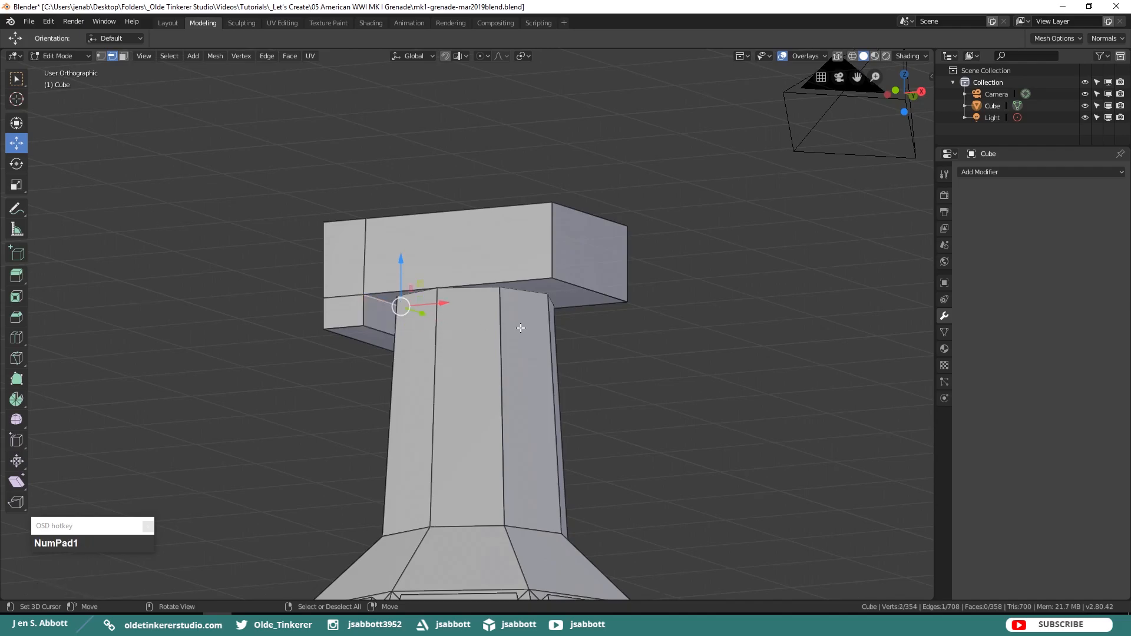
{"action": "key", "text": "KP_1"}
{"action": "left_click_drag", "start_coordinate": [444, 301], "coordinate": [448, 299]}
{"action": "key", "text": "alt+a"}
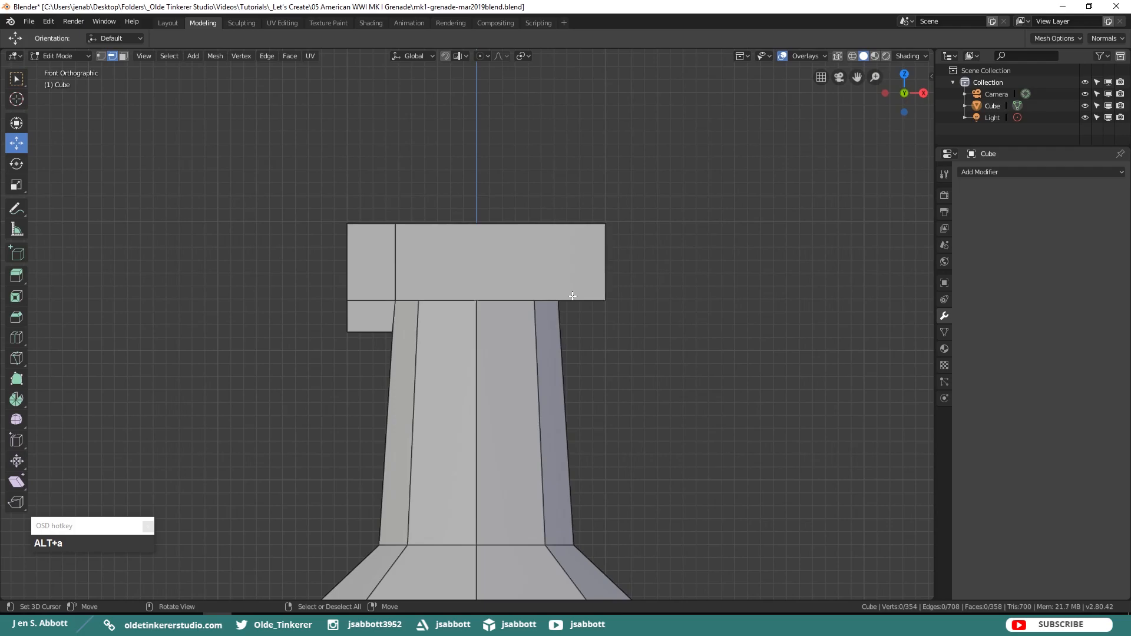
Add two vertical loop cuts to the block's wide section and slide them toward its +X end
{"action": "key", "text": "ctrl+r"}
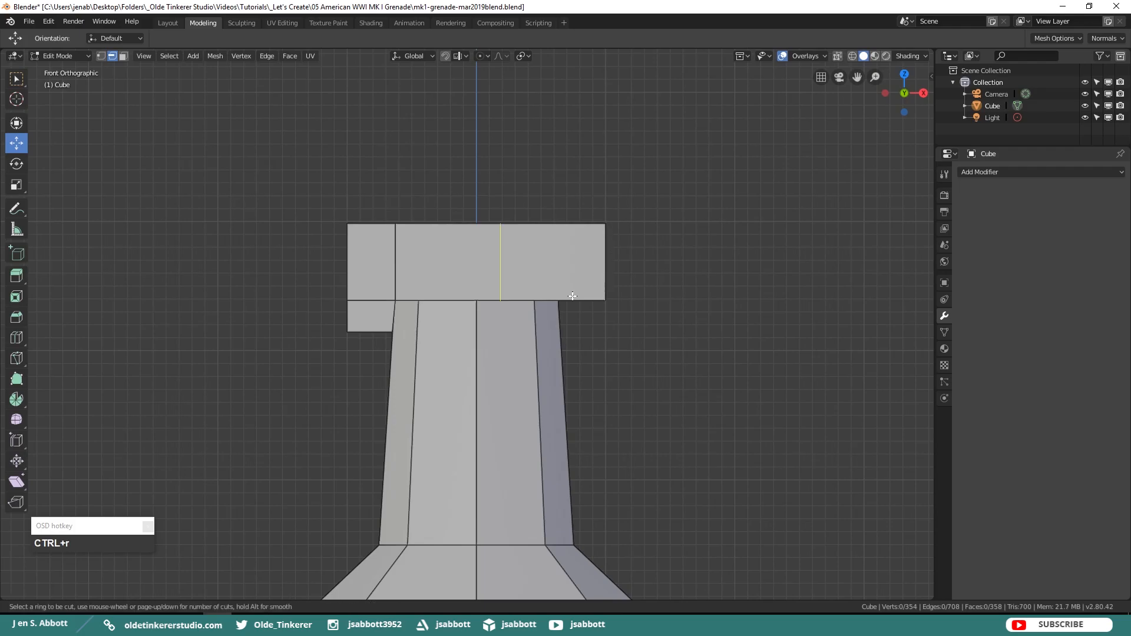
{"action": "scroll", "coordinate": [572, 296], "scroll_direction": "up", "scroll_amount": 1}
{"action": "left_click_drag", "start_coordinate": [572, 295], "coordinate": [617, 294]}
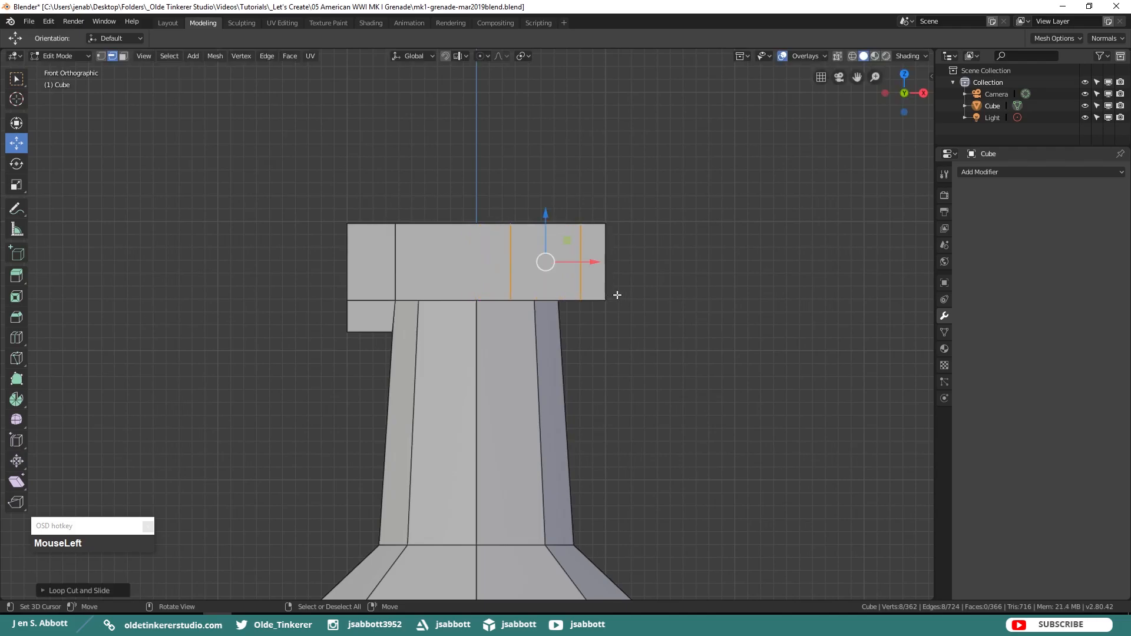
{"action": "key", "text": "alt+a"}
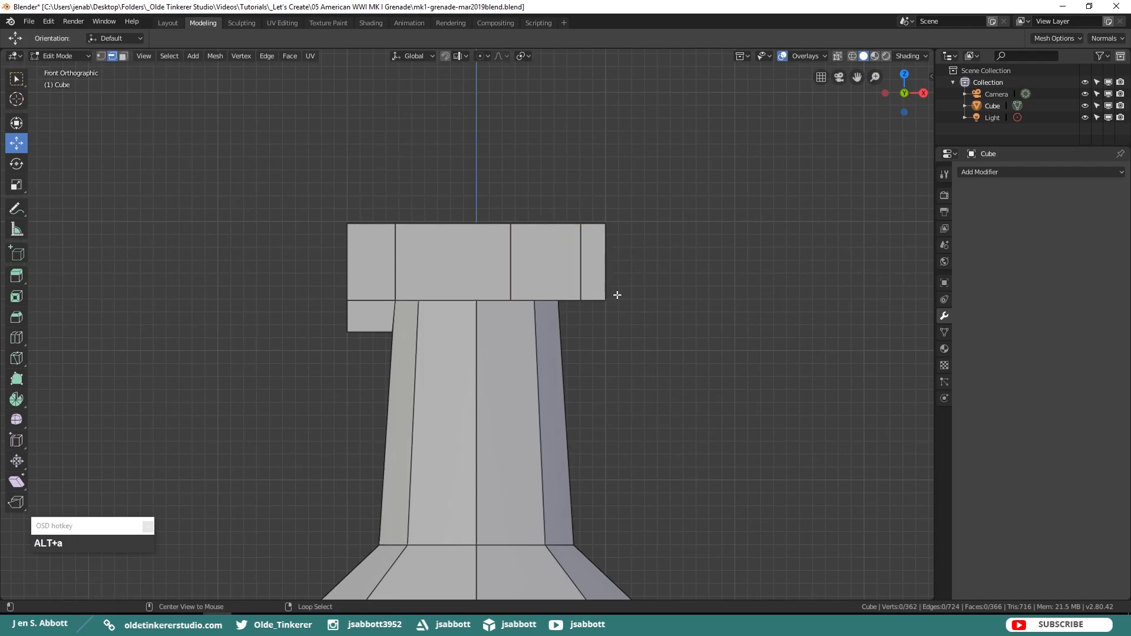
Select the inner of the two new loops and move it along +X in line with the neck's outer edge
{"action": "key", "text": "alt"}
{"action": "left_click", "coordinate": [511, 292], "text": "alt"}
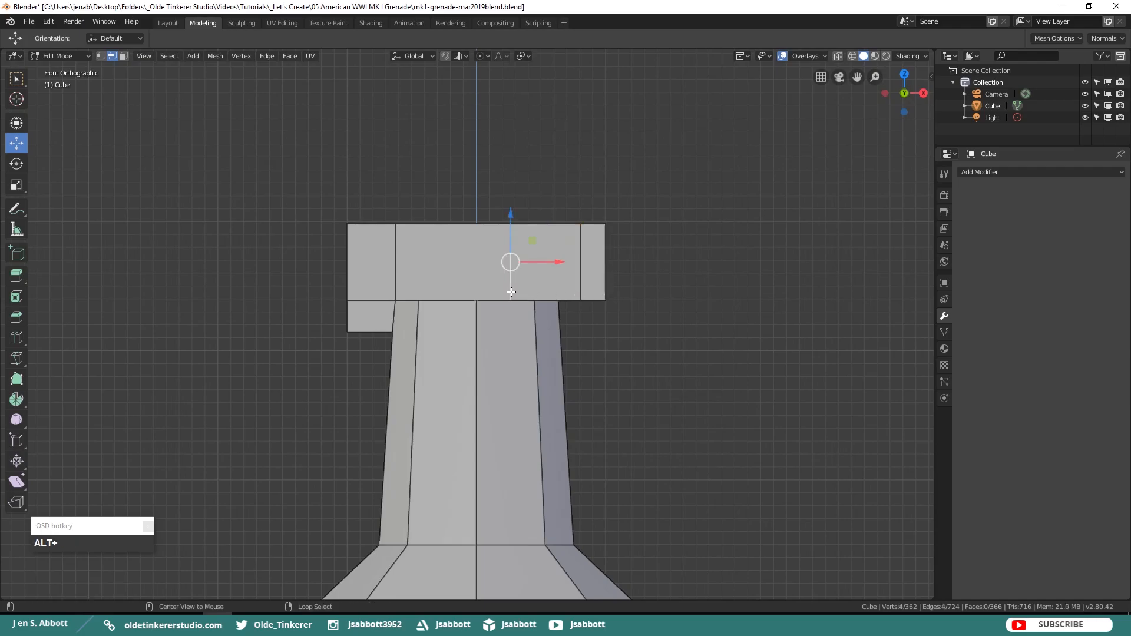
{"action": "left_click_drag", "start_coordinate": [557, 263], "coordinate": [604, 262]}
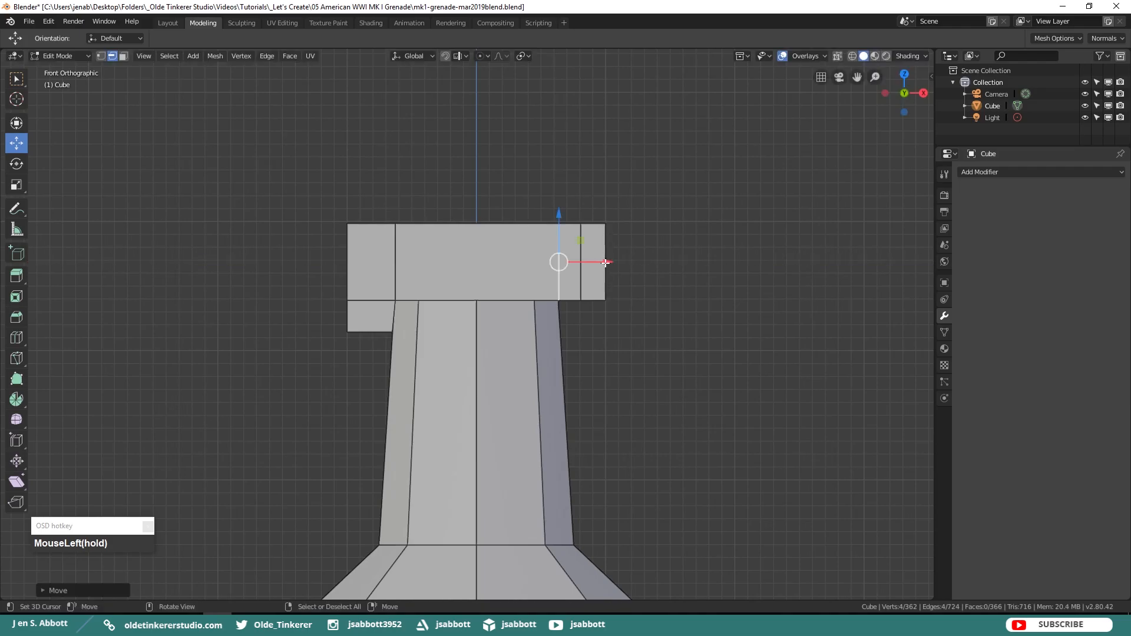
{"action": "key", "text": "alt+a"}
Extrude the underside face between the two +X cuts straight down to the level of the neck's base
{"action": "key", "text": "3"}
{"action": "middle_click_drag", "start_coordinate": [641, 333], "coordinate": [617, 324]}
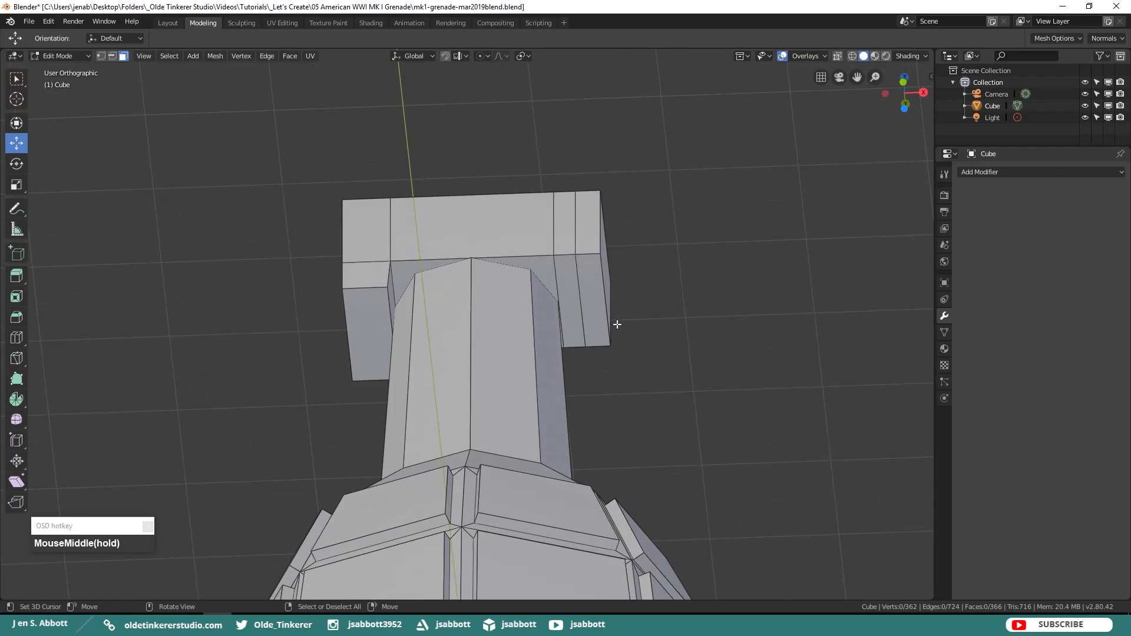
{"action": "right_click", "coordinate": [569, 307]}
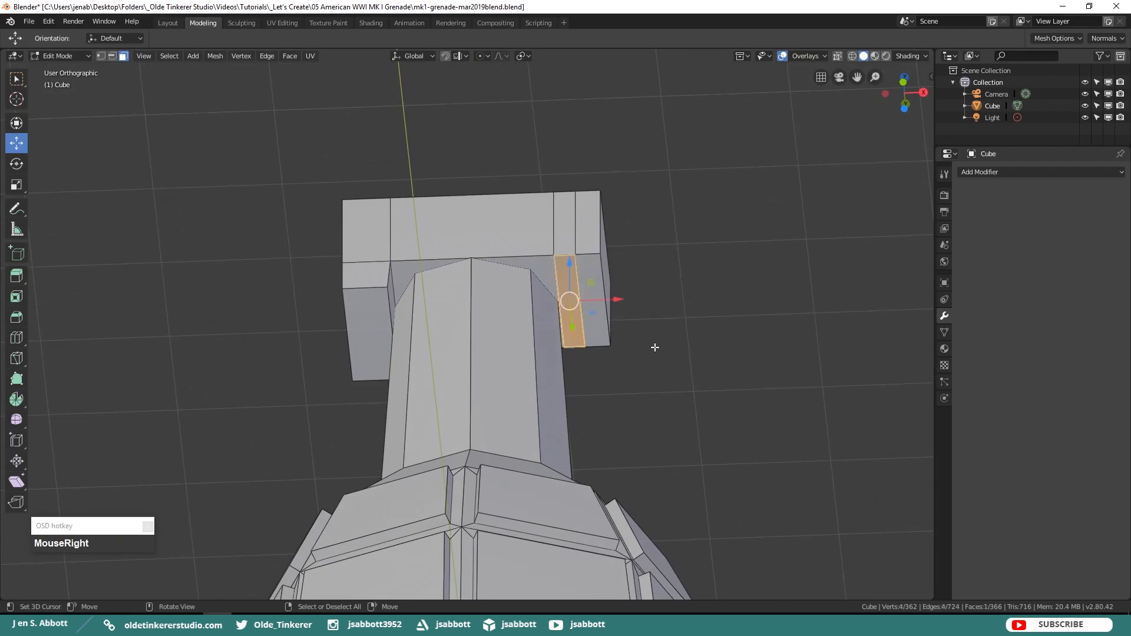
{"action": "key", "text": "KP_1"}
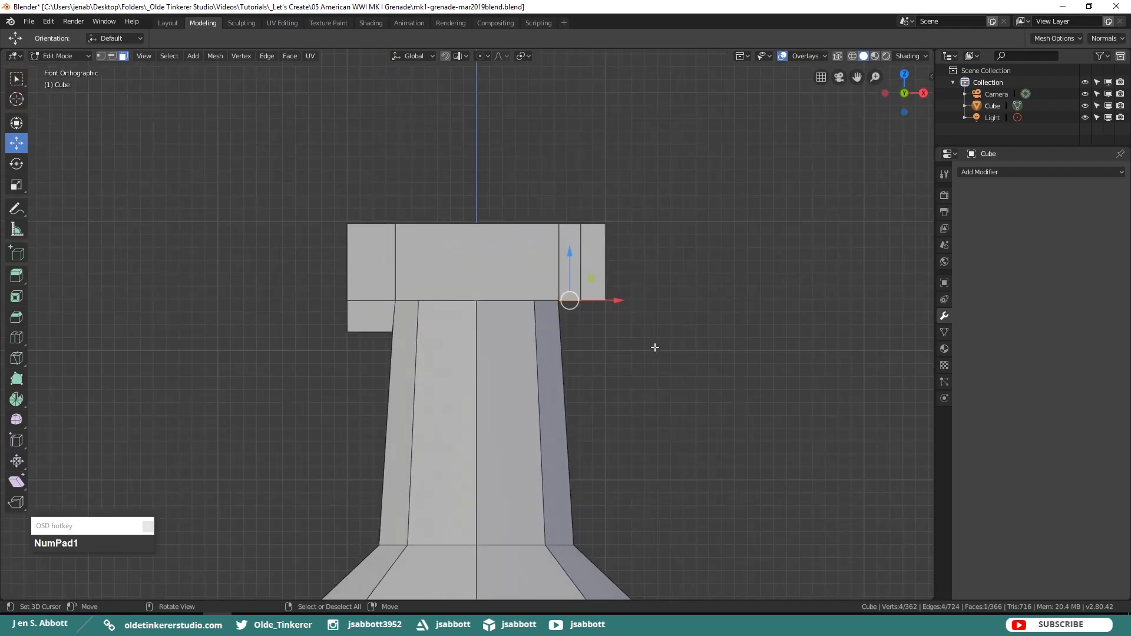
{"action": "key", "text": "e"}
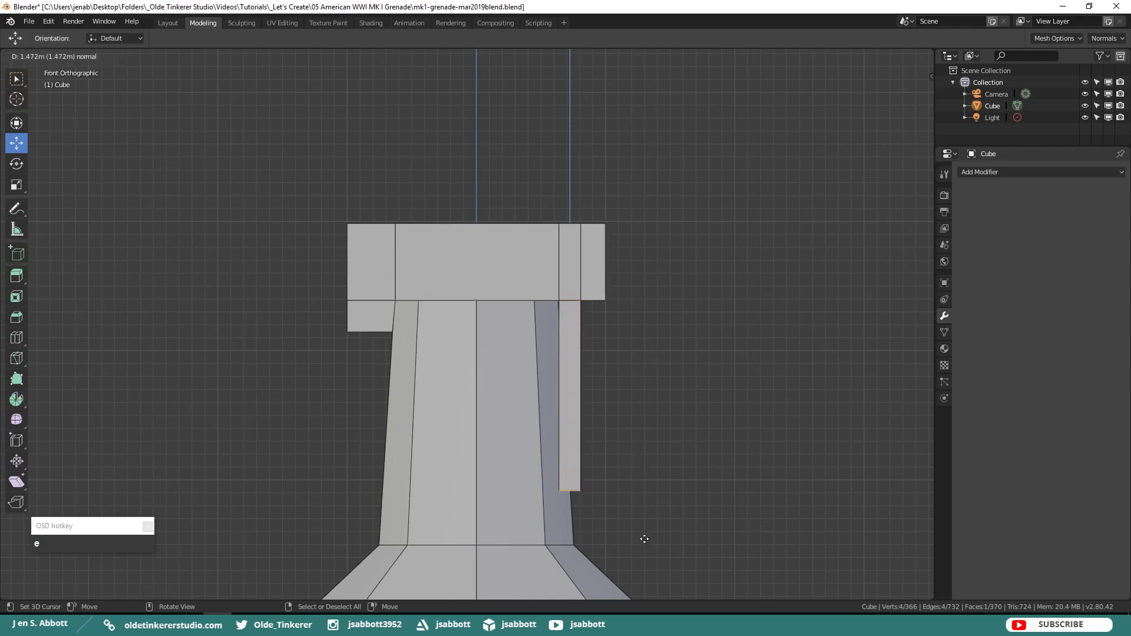
{"action": "left_click", "coordinate": [654, 591]}
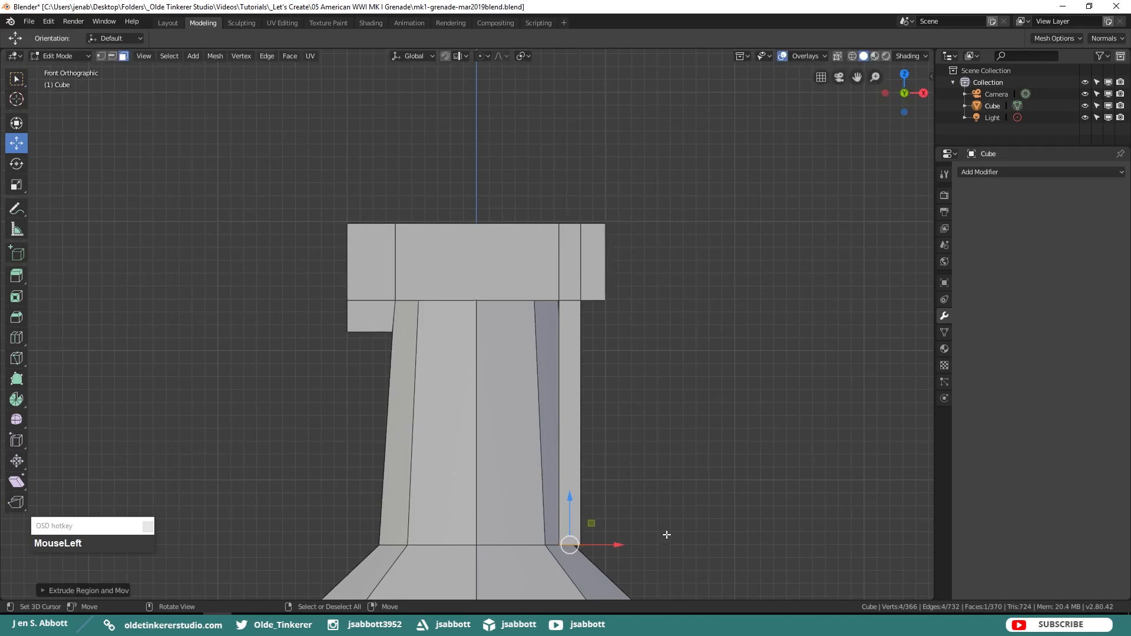
Move the extruded strip's lower end about 0.11 m along +X so it follows the neck's taper
{"action": "left_click_drag", "start_coordinate": [618, 546], "coordinate": [633, 544]}
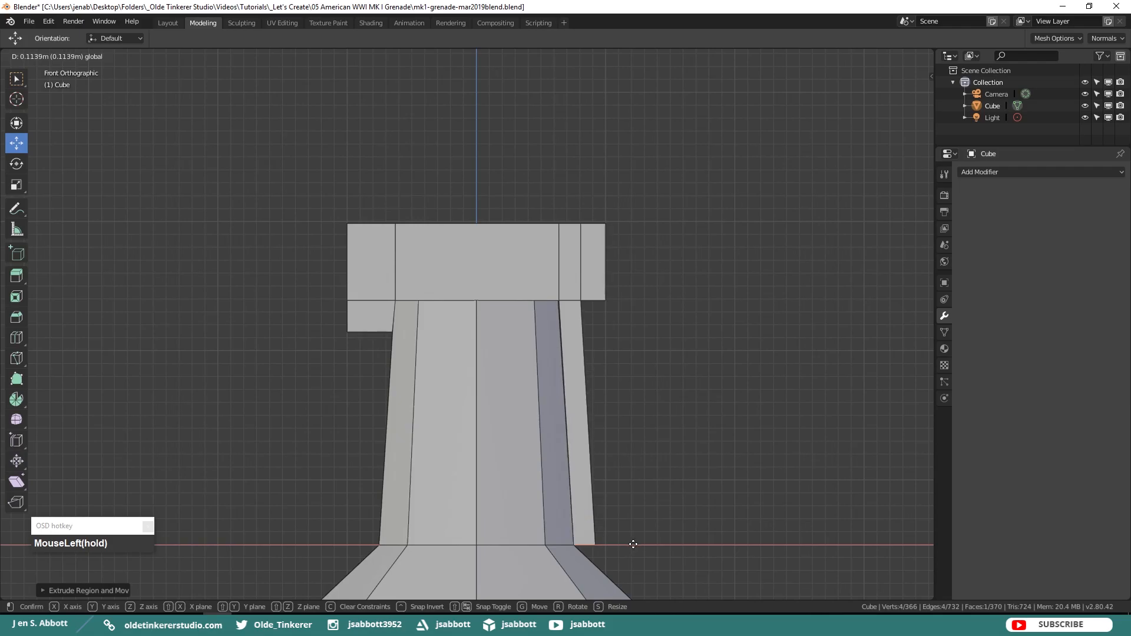
{"action": "left_click_drag", "start_coordinate": [633, 544], "coordinate": [632, 544]}
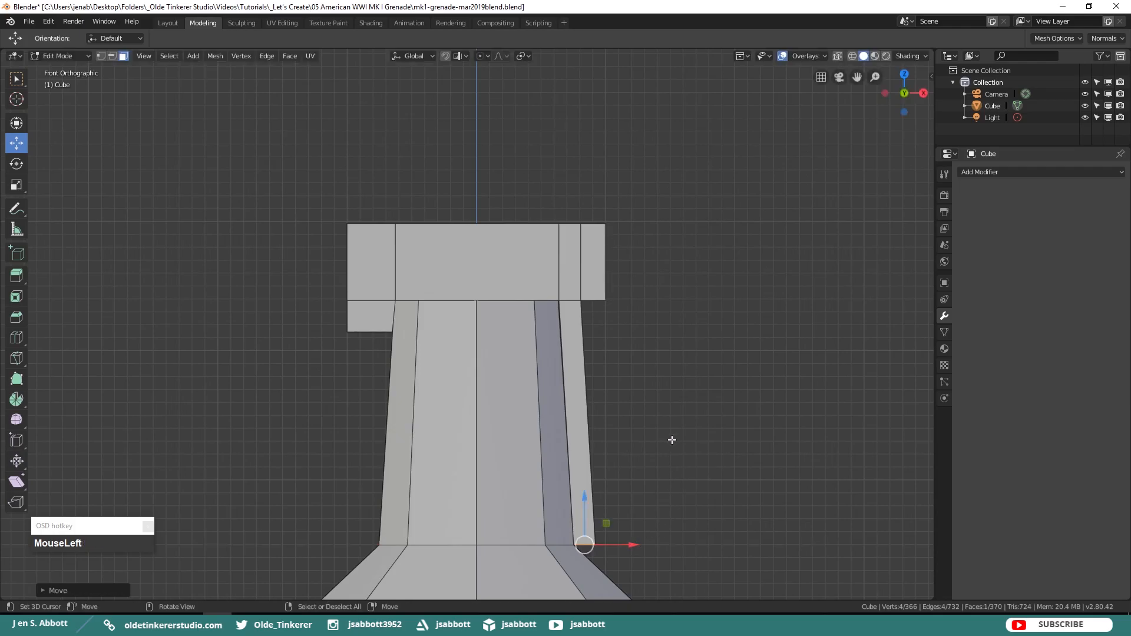
{"action": "key", "text": "alt+a"}
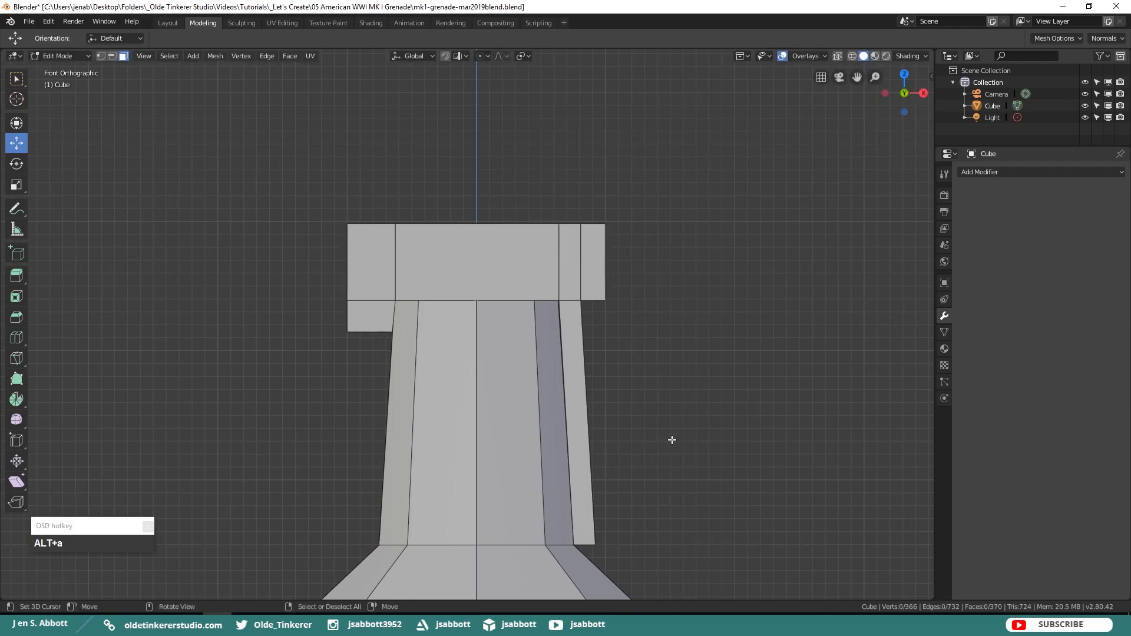
Extrude the underside face of the block's outermost +X section downward to just above the middle of the body, as the lever
{"action": "middle_click_drag", "start_coordinate": [651, 384], "coordinate": [638, 336]}
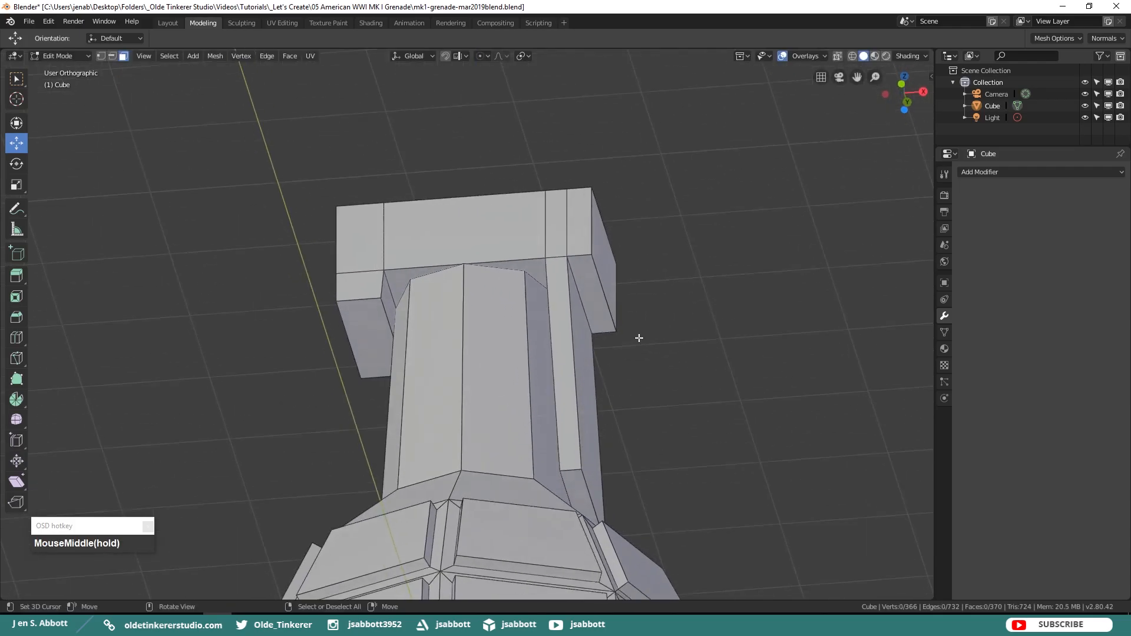
{"action": "right_click", "coordinate": [592, 294]}
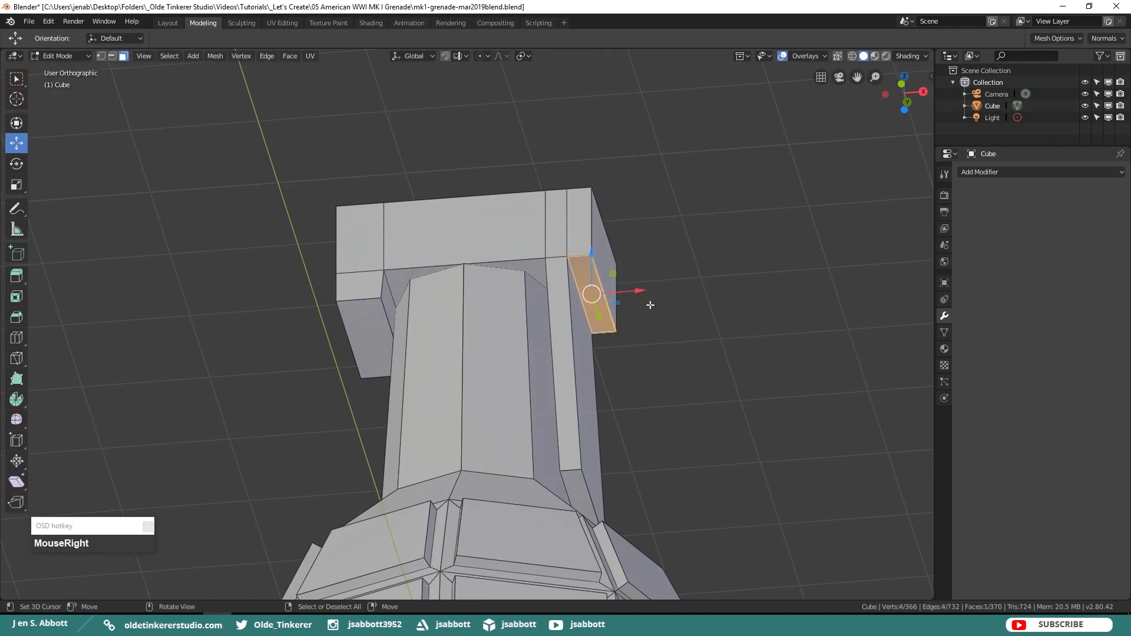
{"action": "key", "text": "KP_1"}
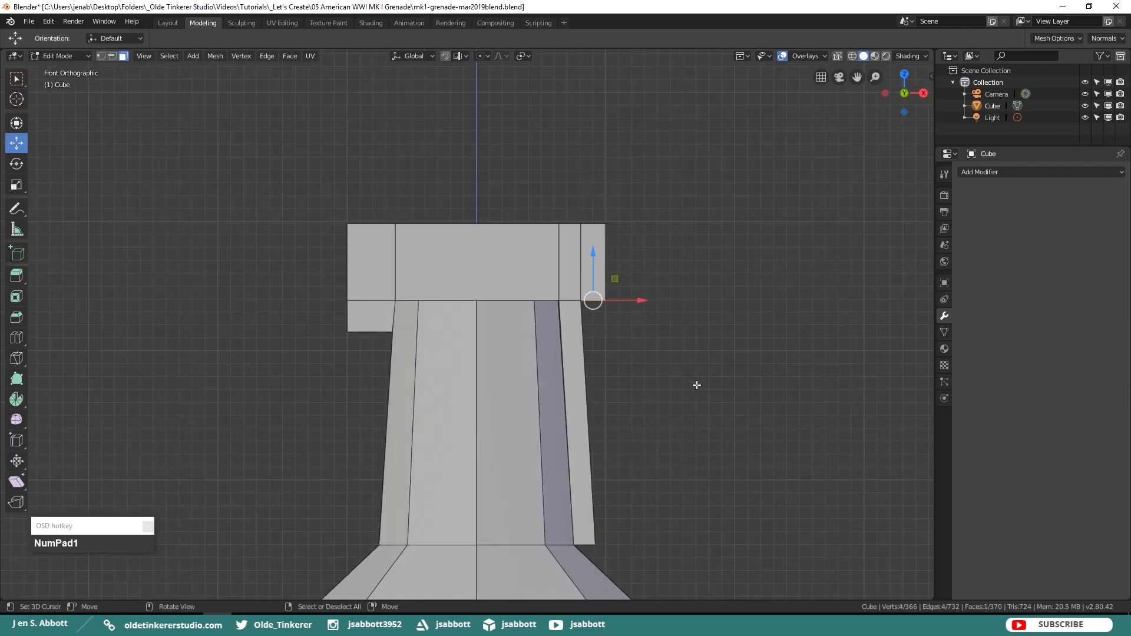
{"action": "middle_click_drag", "start_coordinate": [694, 383], "coordinate": [649, 250], "text": "shift"}
{"action": "scroll", "coordinate": [666, 232], "scroll_direction": "down", "scroll_amount": 3}
{"action": "scroll", "coordinate": [669, 232], "scroll_direction": "down", "scroll_amount": 2}
{"action": "middle_click_drag", "start_coordinate": [666, 343], "coordinate": [628, 263], "text": "shift"}
{"action": "scroll", "coordinate": [628, 262], "scroll_direction": "down", "scroll_amount": 1}
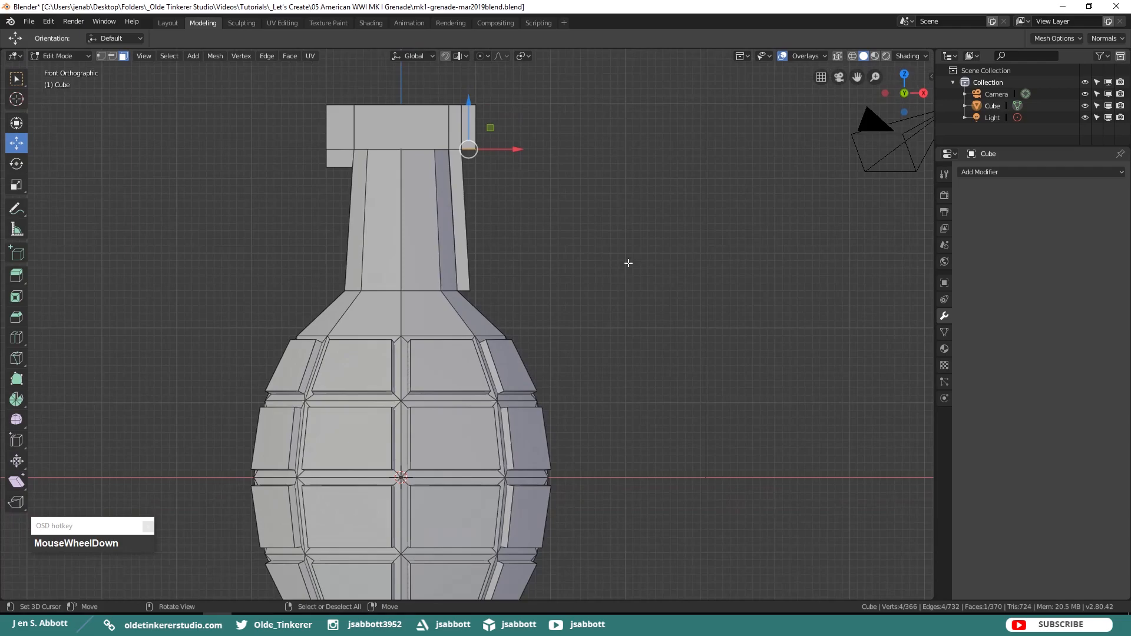
{"action": "key", "text": "e"}
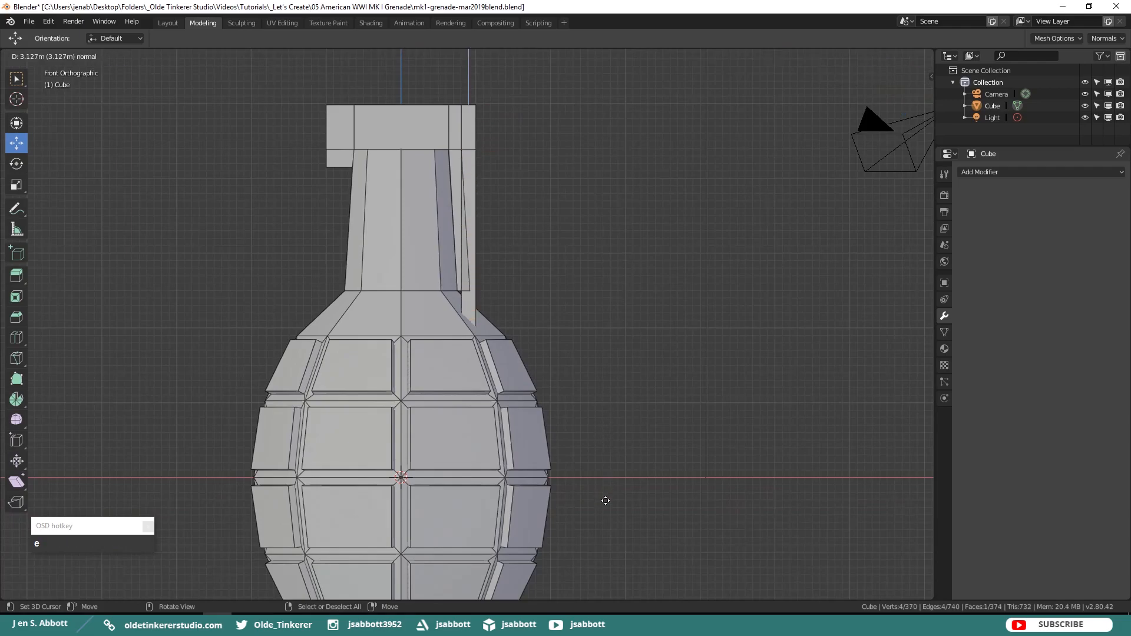
{"action": "left_click", "coordinate": [609, 572]}
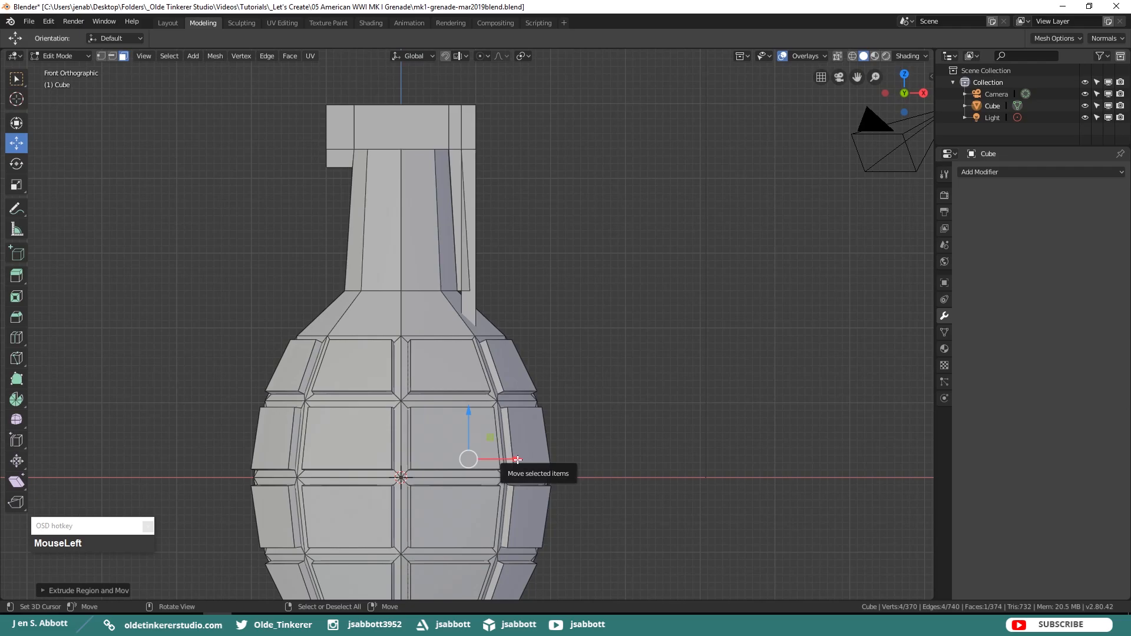
Move the lever's lower end along +X until the lever slants clear of the grenade body
{"action": "left_click_drag", "start_coordinate": [517, 459], "coordinate": [623, 444]}
{"action": "key", "text": "alt+a"}
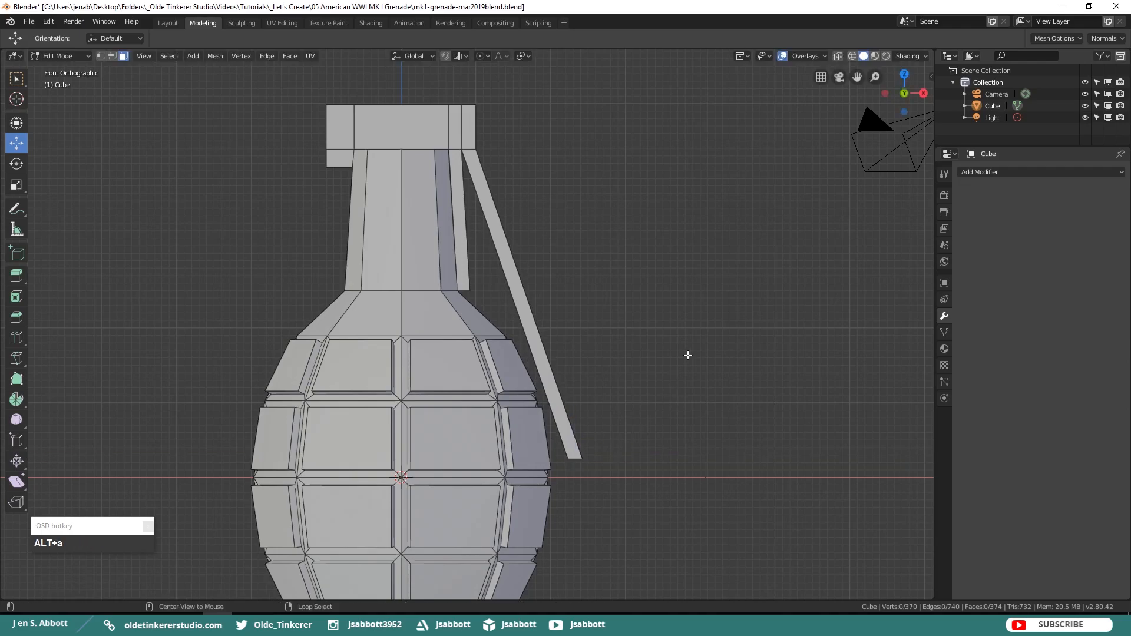
Add one loop cut across the lever and slide it slightly upward, level with the neck's base
{"action": "key", "text": "ctrl+r"}
{"action": "left_click", "coordinate": [525, 298]}
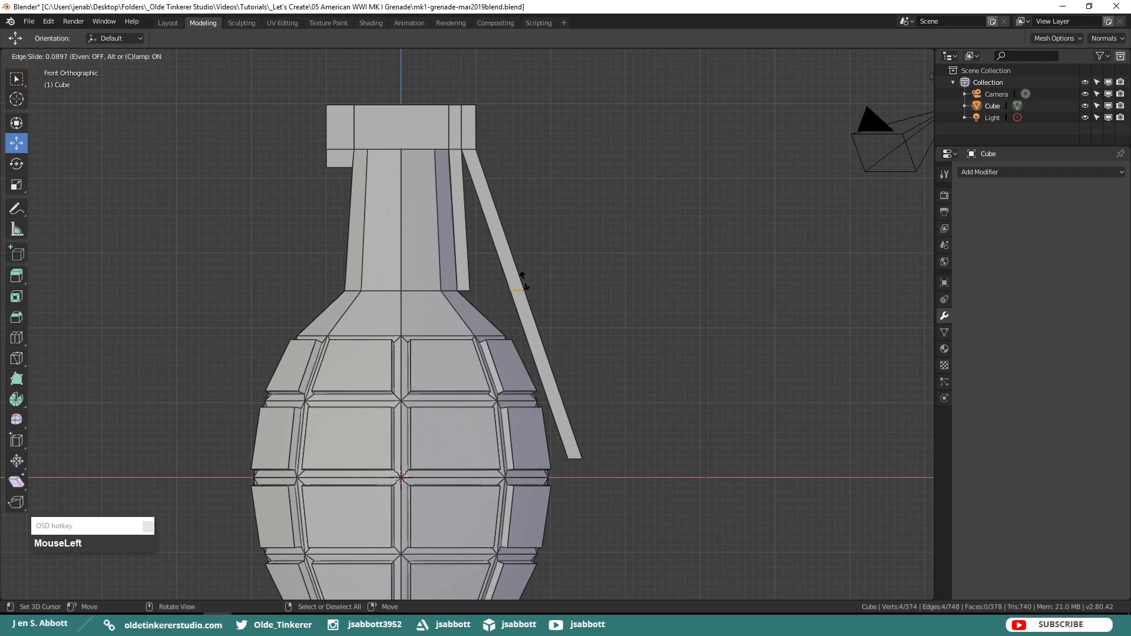
{"action": "left_click", "coordinate": [525, 282]}
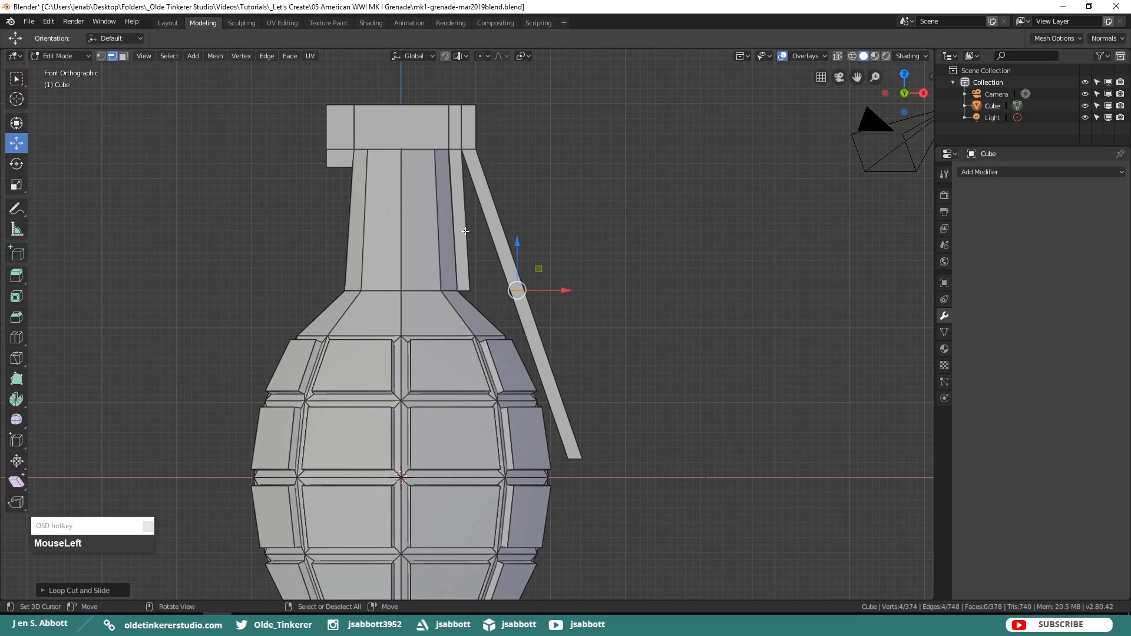
Bridge the lever's inner loop-cut edge to the lower outer edge of the strip along the neck
{"action": "middle_click_drag", "start_coordinate": [514, 265], "coordinate": [511, 290]}
{"action": "right_click", "coordinate": [509, 288]}
{"action": "right_click", "coordinate": [512, 290]}
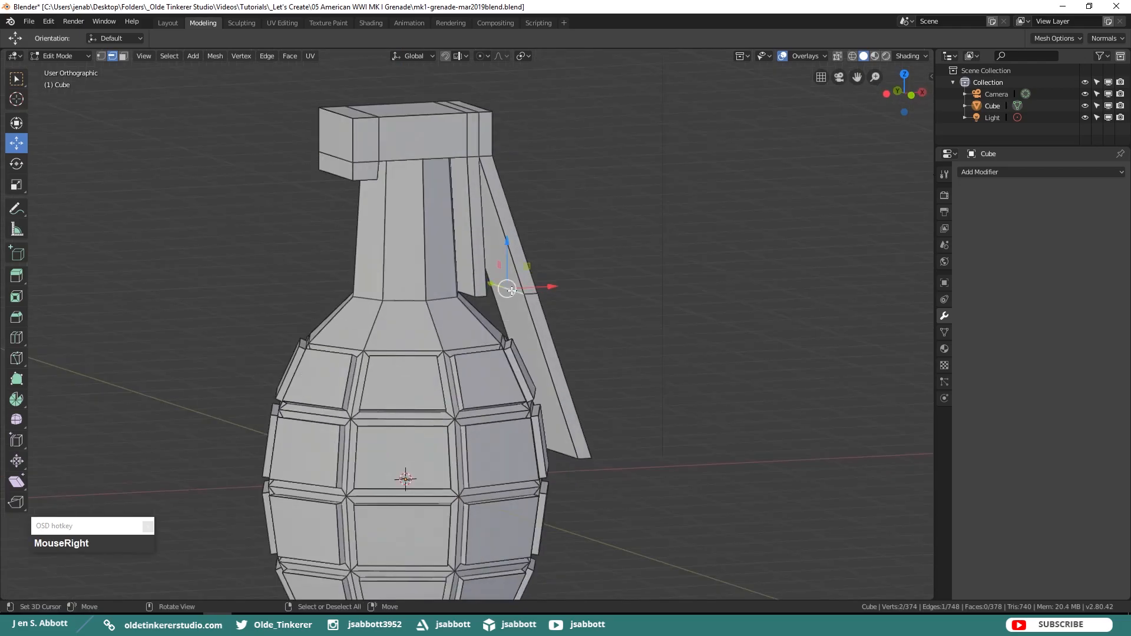
{"action": "middle_click_drag", "start_coordinate": [588, 285], "coordinate": [459, 294]}
{"action": "right_click", "coordinate": [458, 294], "text": "shift"}
{"action": "key", "text": "w"}
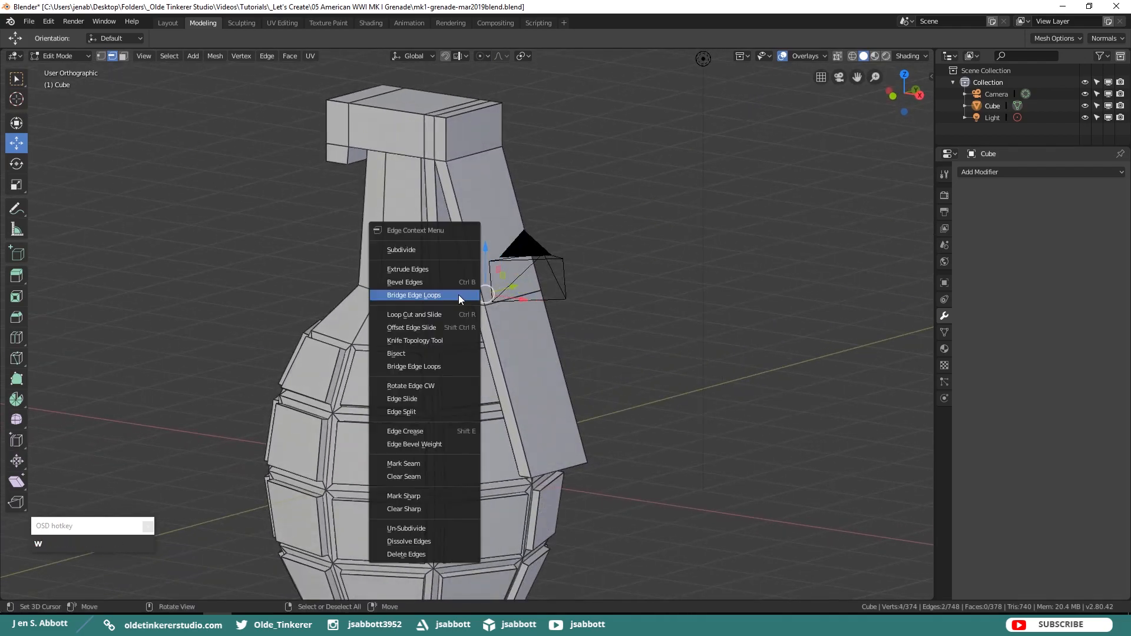
{"action": "left_click", "coordinate": [459, 295]}
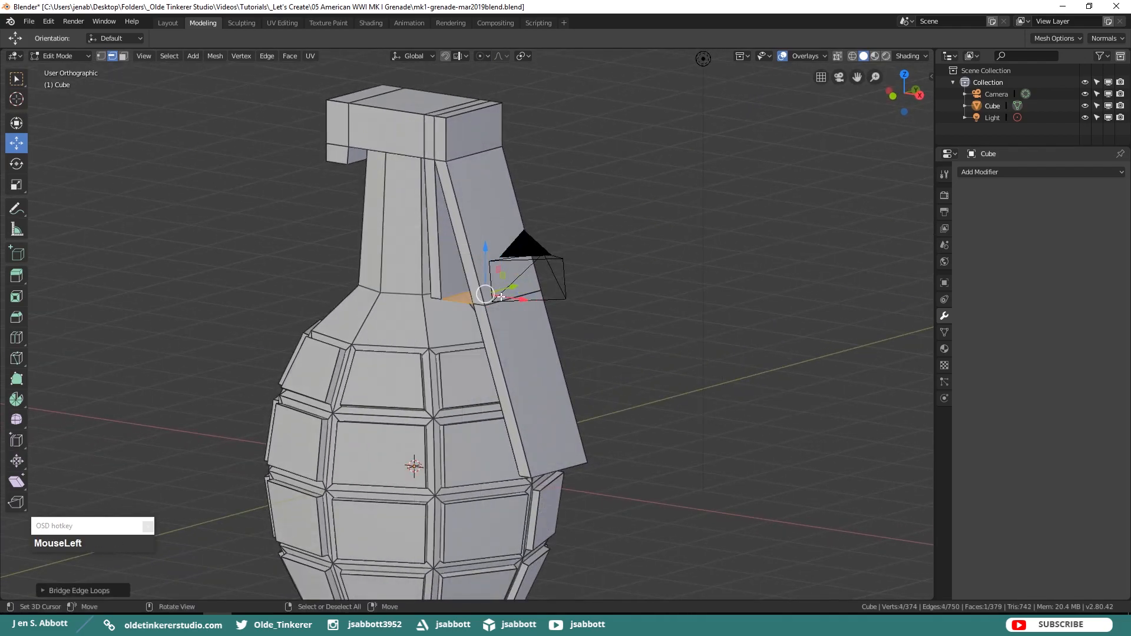
Fill the triangular gap between the strip and the lever with a face on the front (-Y) side
{"action": "right_click", "coordinate": [442, 262]}
{"action": "right_click", "coordinate": [461, 260], "text": "shift"}
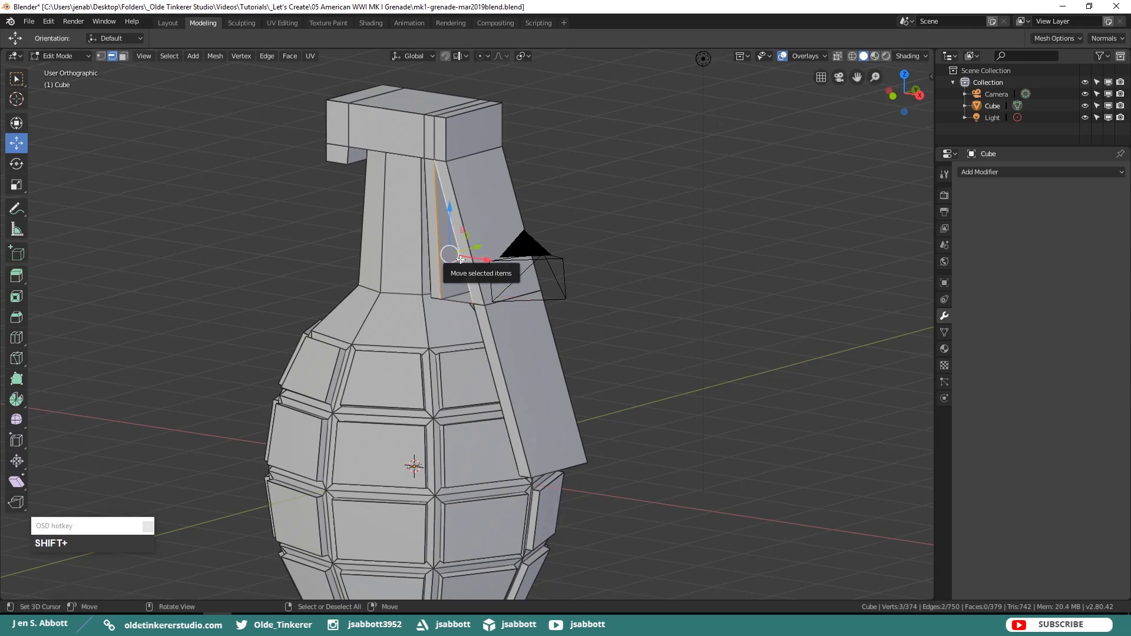
{"action": "key", "text": "w"}
{"action": "left_click", "coordinate": [458, 260]}
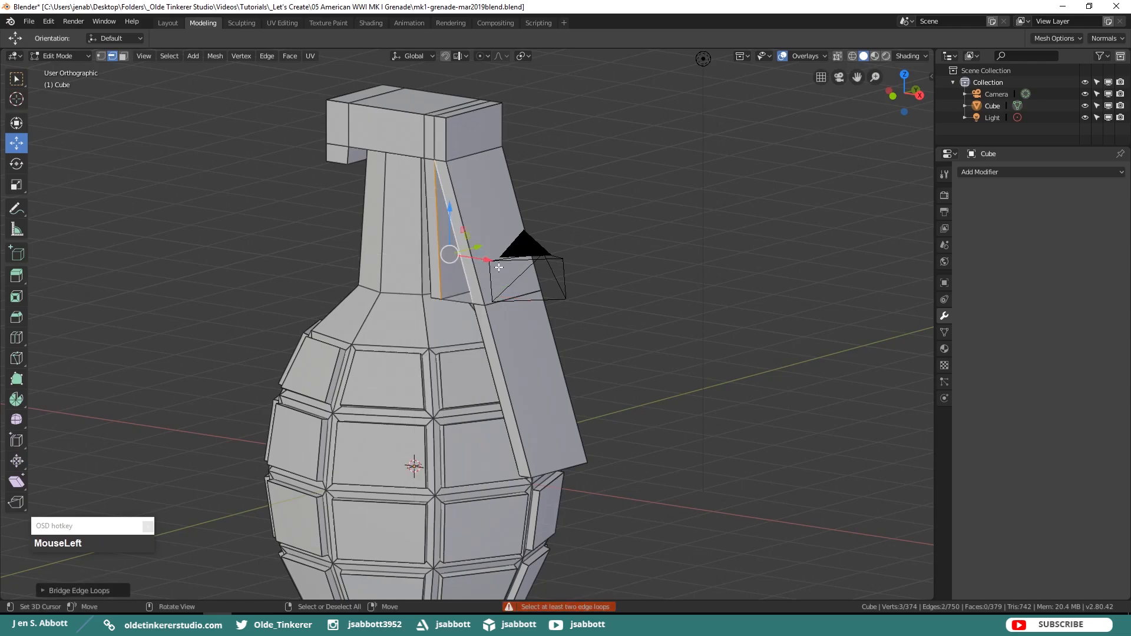
{"action": "key", "text": "f"}
Fill the matching triangular gap between strip and lever on the back (+Y) side and clear the selection
{"action": "middle_click_drag", "start_coordinate": [530, 250], "coordinate": [454, 252]}
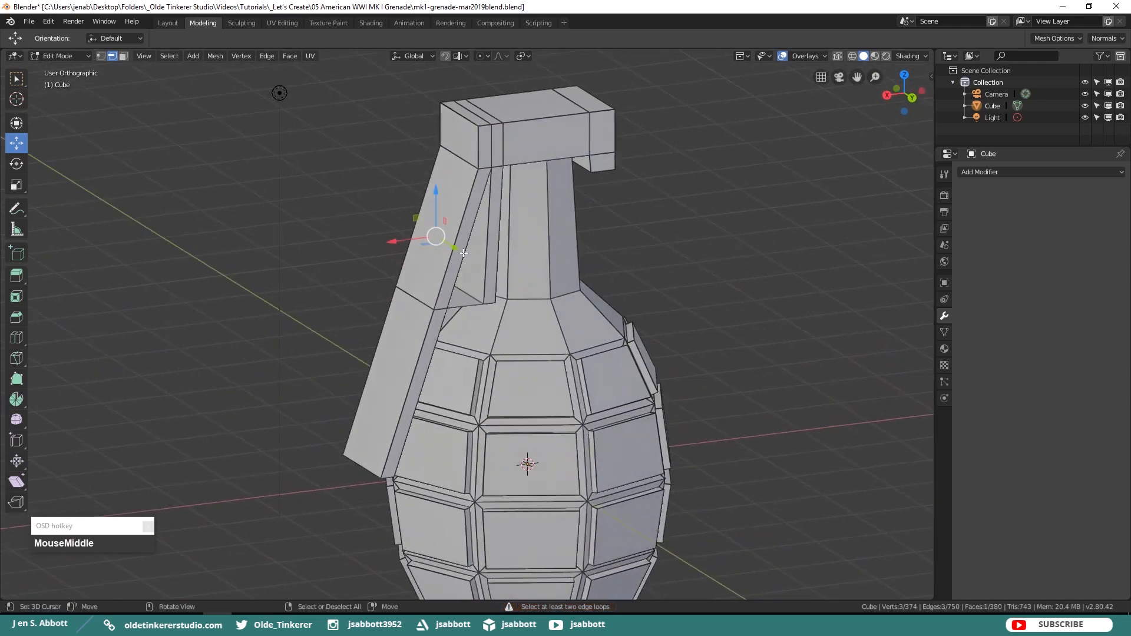
{"action": "right_click", "coordinate": [487, 250]}
{"action": "right_click", "coordinate": [466, 248], "text": "shift"}
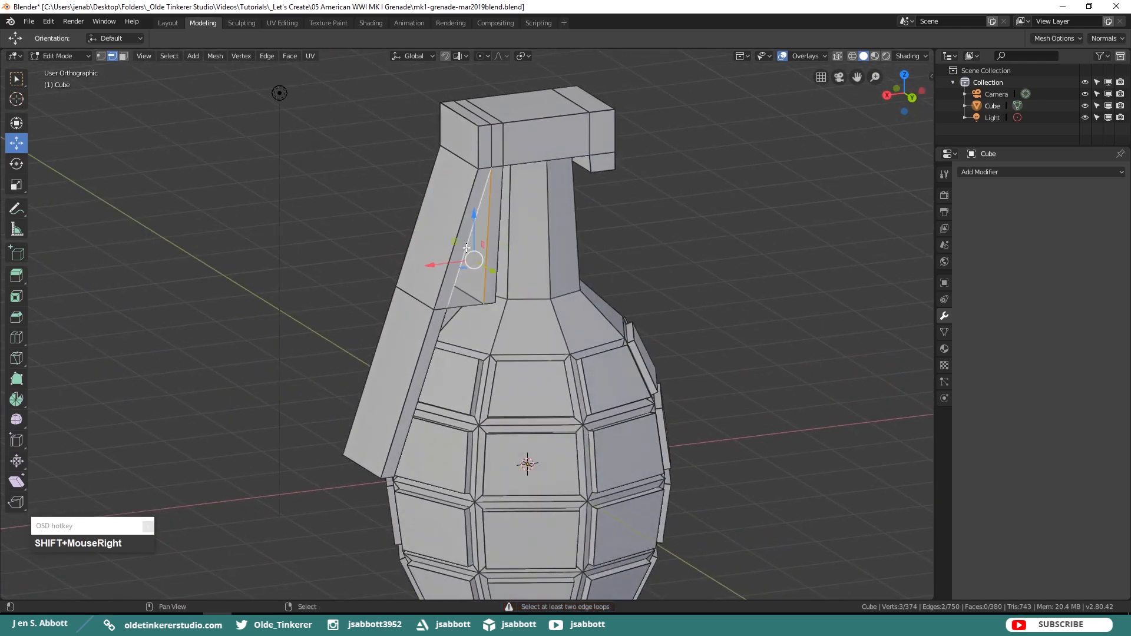
{"action": "key", "text": "f"}
{"action": "key", "text": "alt+a"}
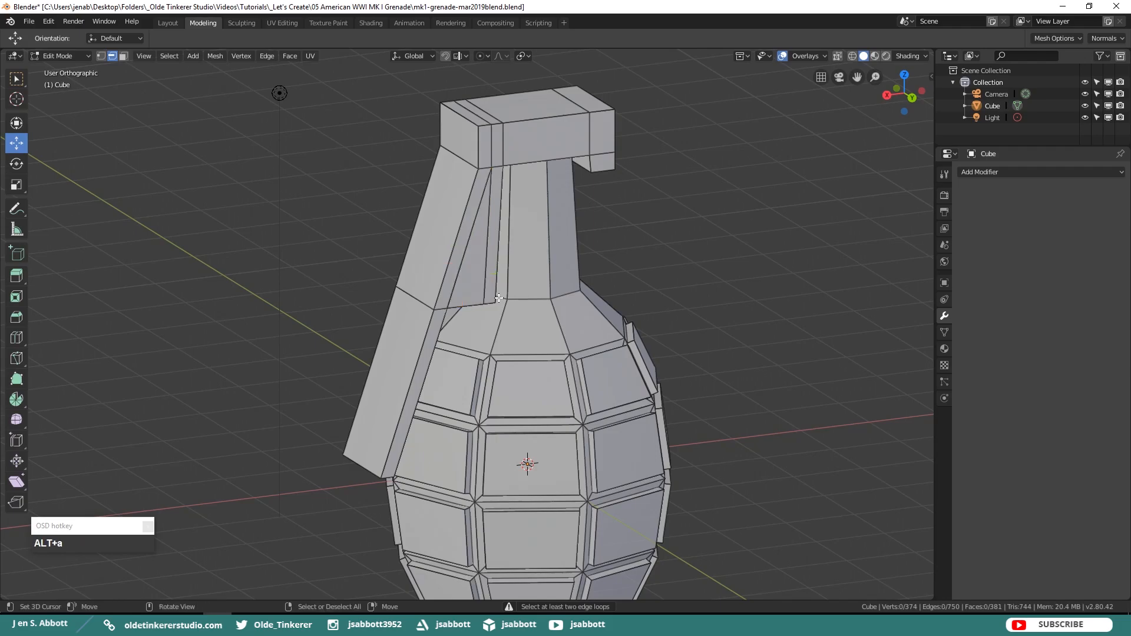
Save the grenade model over its existing .blend file
{"action": "middle_click_drag", "start_coordinate": [451, 296], "coordinate": [678, 277]}
{"action": "key", "text": "KP_1"}
{"action": "scroll", "coordinate": [624, 270], "scroll_direction": "down", "scroll_amount": 4}
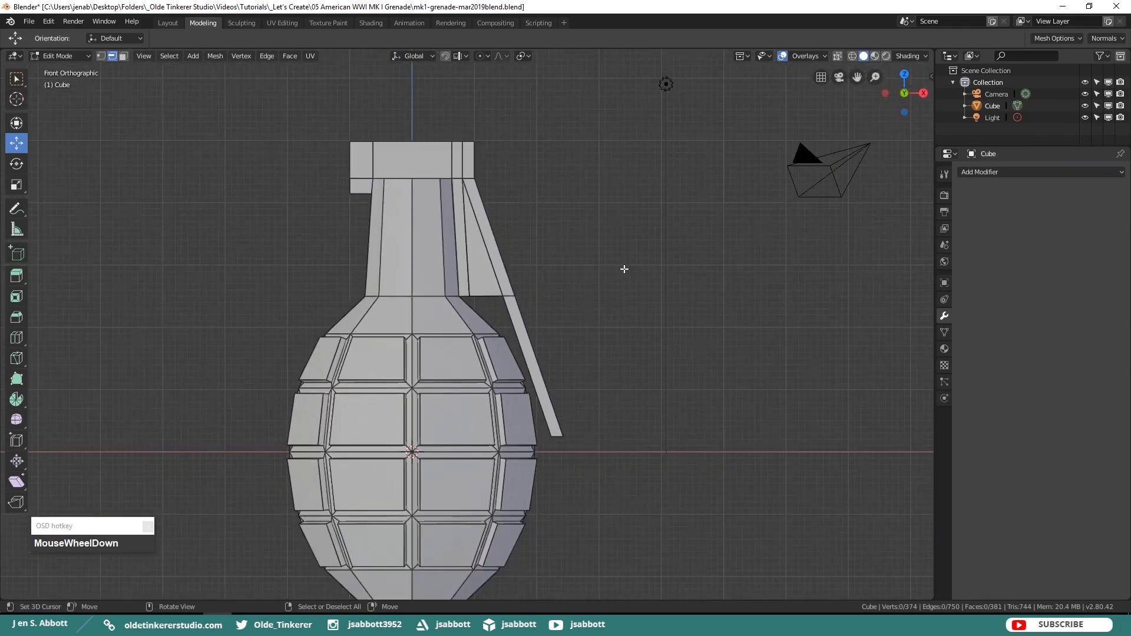
{"action": "key", "text": "ctrl+s"}
{"action": "left_click", "coordinate": [555, 356]}
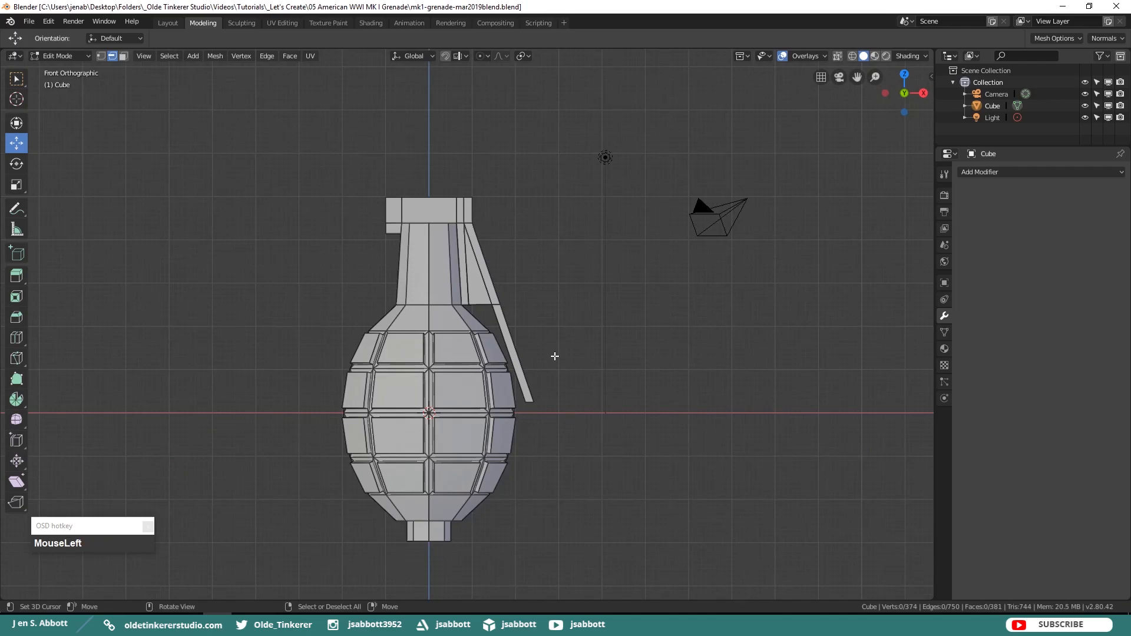
Add a cylinder to the grenade mesh and set its vertices to 8
{"action": "key", "text": "shift+a"}
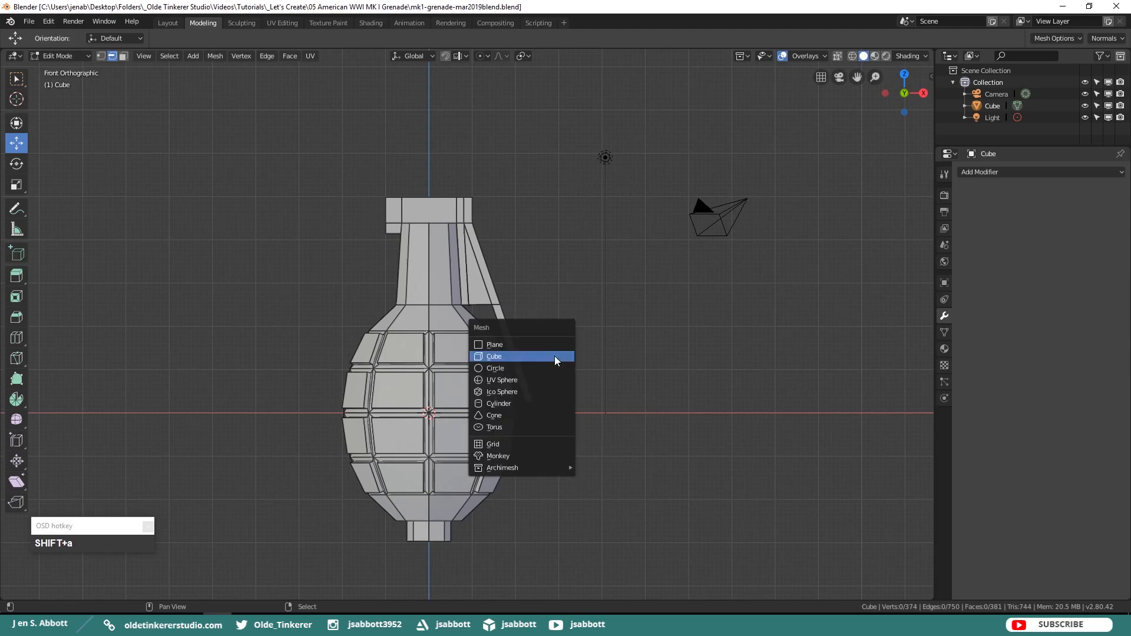
{"action": "left_click", "coordinate": [541, 403]}
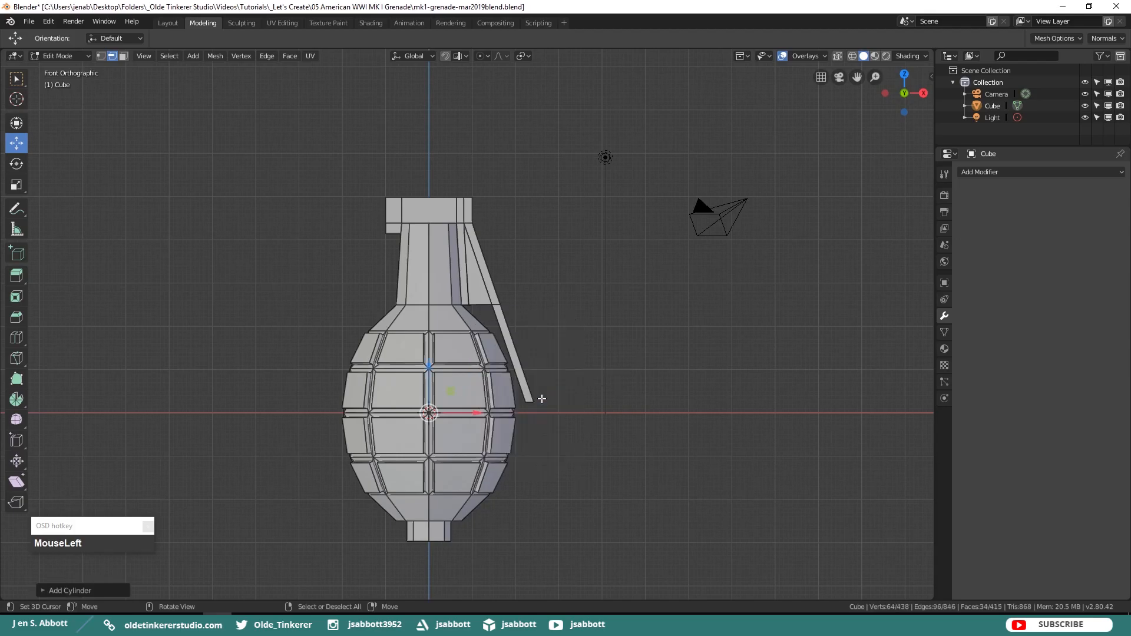
{"action": "left_click", "coordinate": [43, 590]}
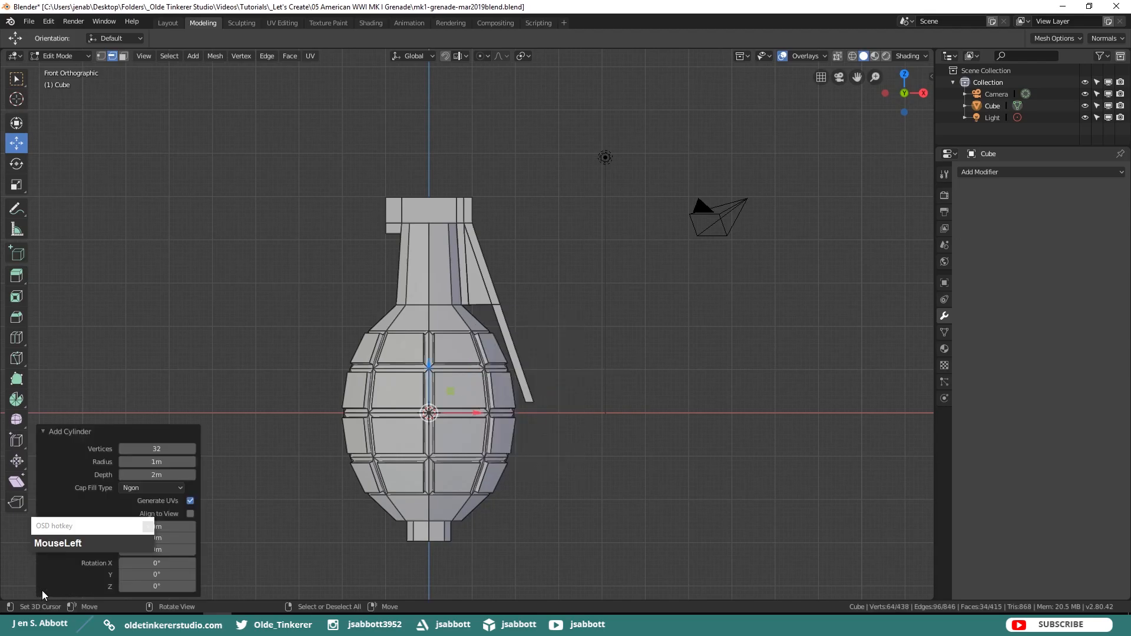
{"action": "left_click", "coordinate": [152, 449]}
{"action": "type", "text": "8"}
{"action": "key", "text": "Return"}
{"action": "left_click", "coordinate": [46, 432]}
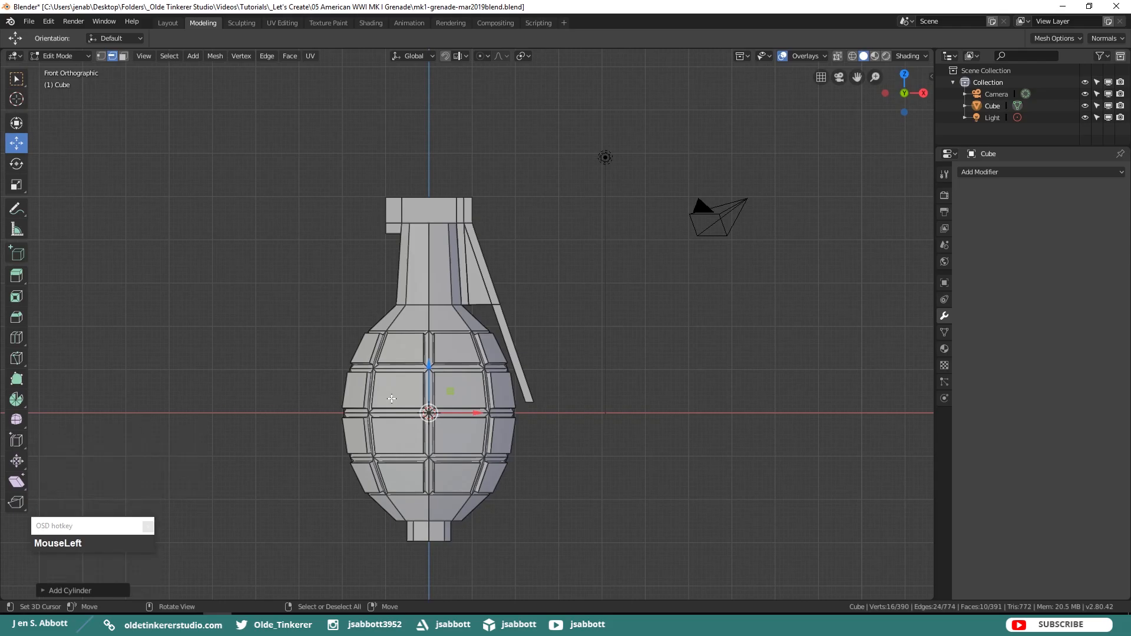
Move the cylinder straight up above the fuze block and rotate it 90° about X
{"action": "left_click_drag", "start_coordinate": [431, 368], "coordinate": [455, 99]}
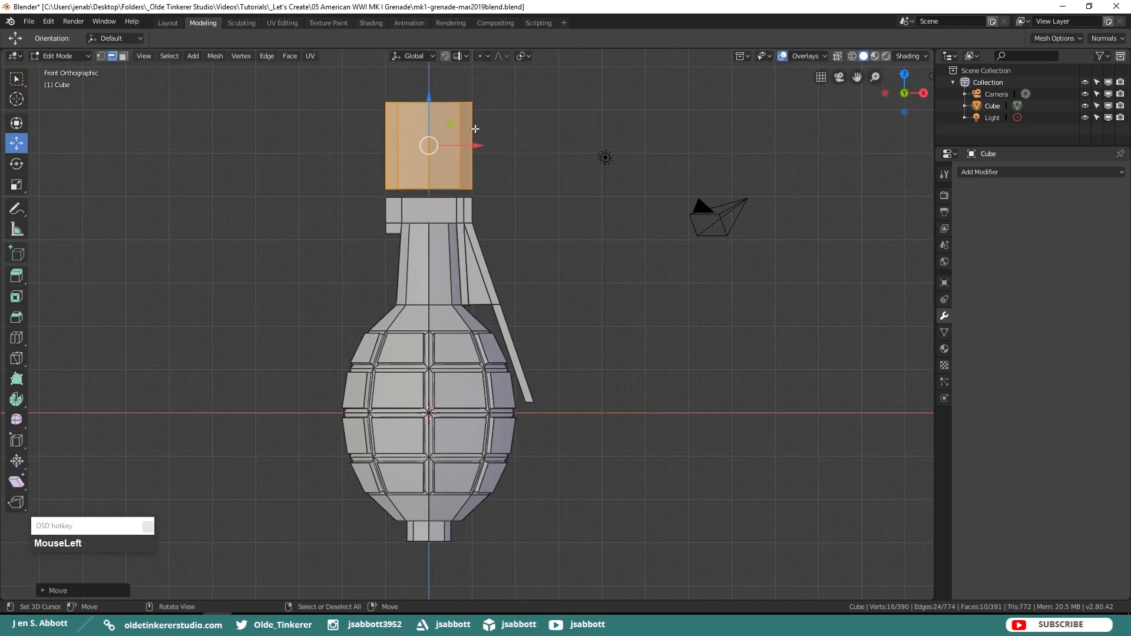
{"action": "middle_click_drag", "start_coordinate": [504, 139], "coordinate": [520, 169], "text": "shift"}
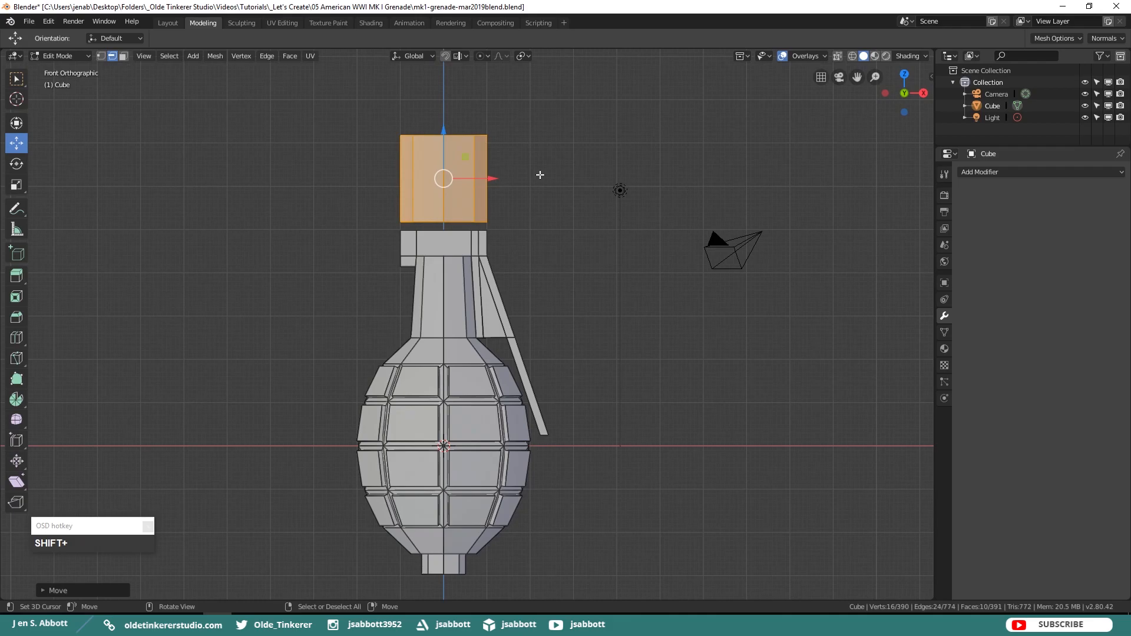
{"action": "type", "text": "rx90"}
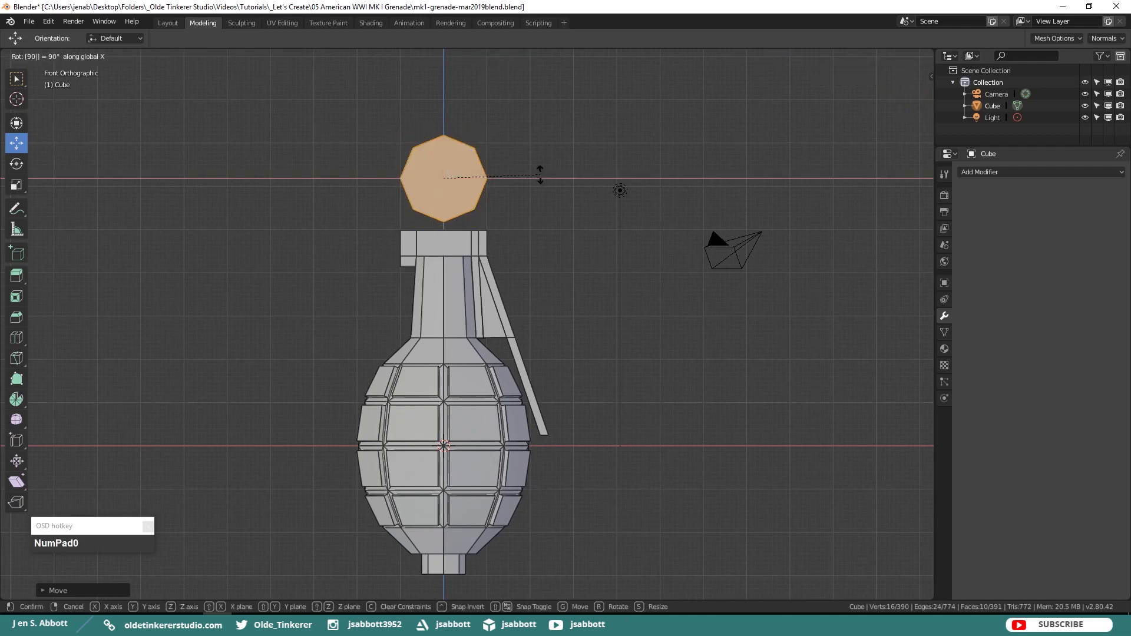
{"action": "key", "text": "Return"}
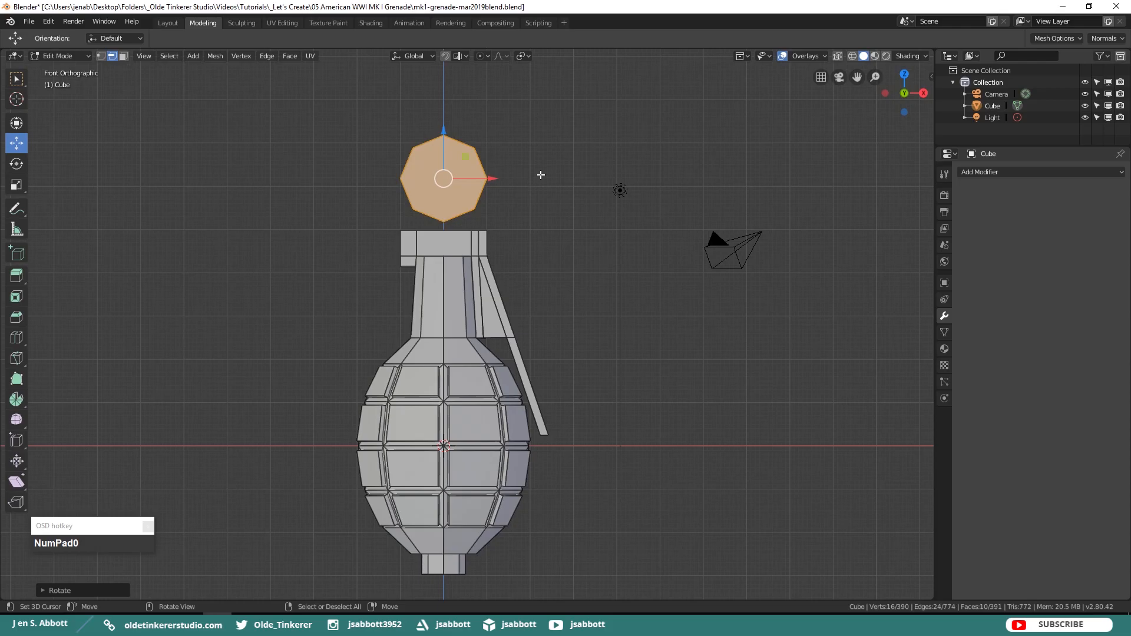
Scale the cylinder down to about 0.066 in X and Z only, keeping its Y length, to form a thin pin
{"action": "key", "text": "KP_3"}
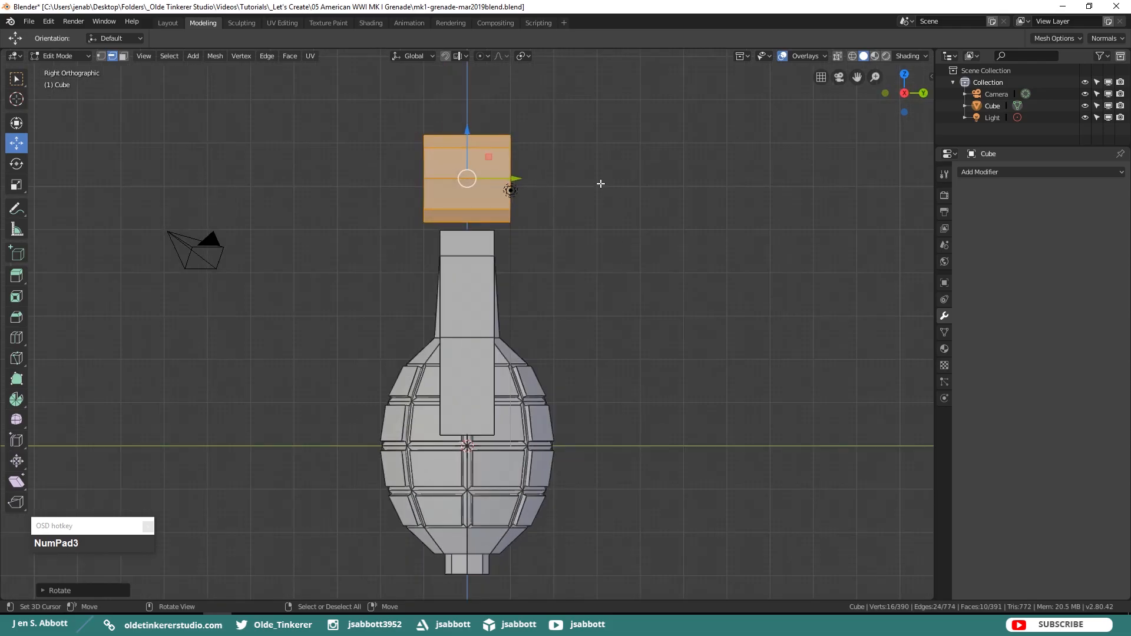
{"action": "key", "text": "s"}
{"action": "key", "text": "shift+y"}
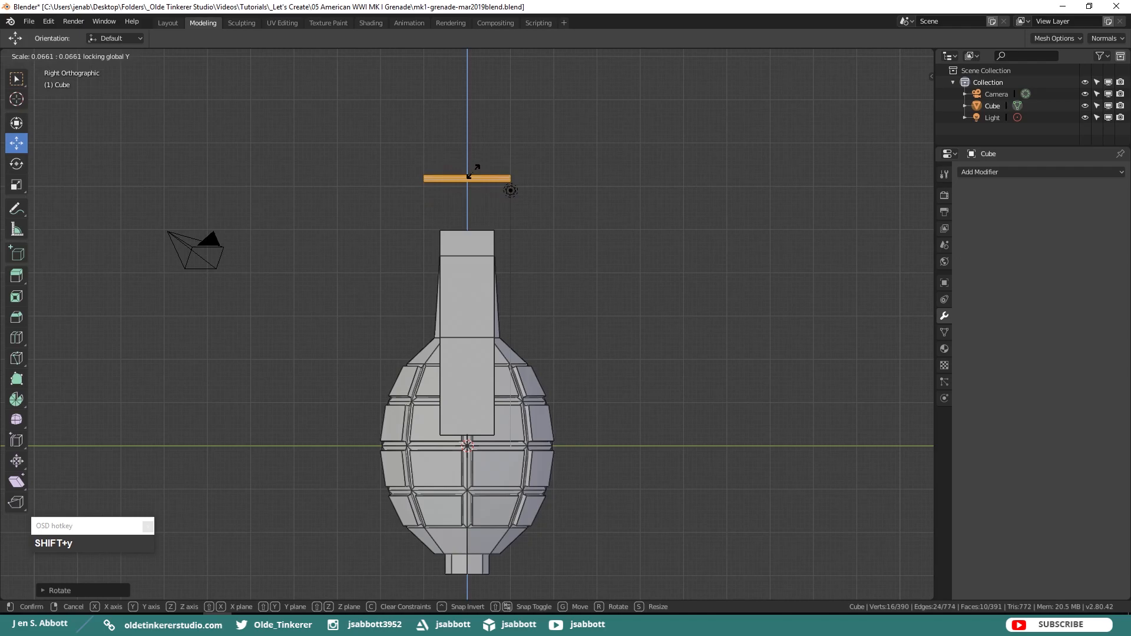
{"action": "left_click", "coordinate": [476, 170]}
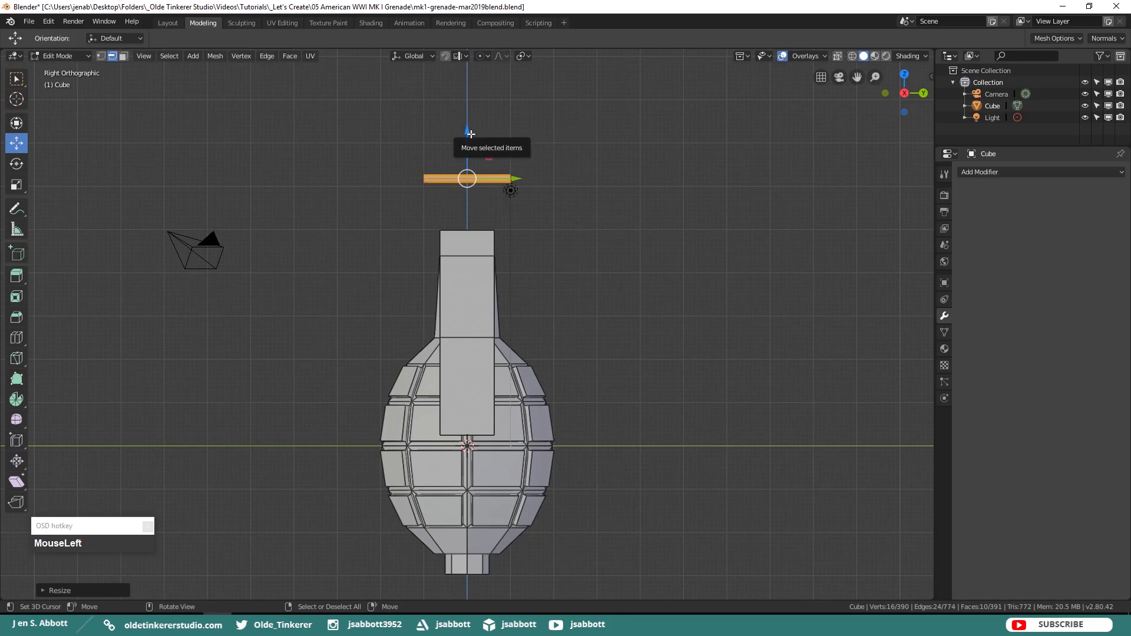
Move the pin down into the fuze block and across along +X to the block's lever end
{"action": "left_click_drag", "start_coordinate": [470, 134], "coordinate": [479, 186]}
{"action": "key", "text": "KP_1"}
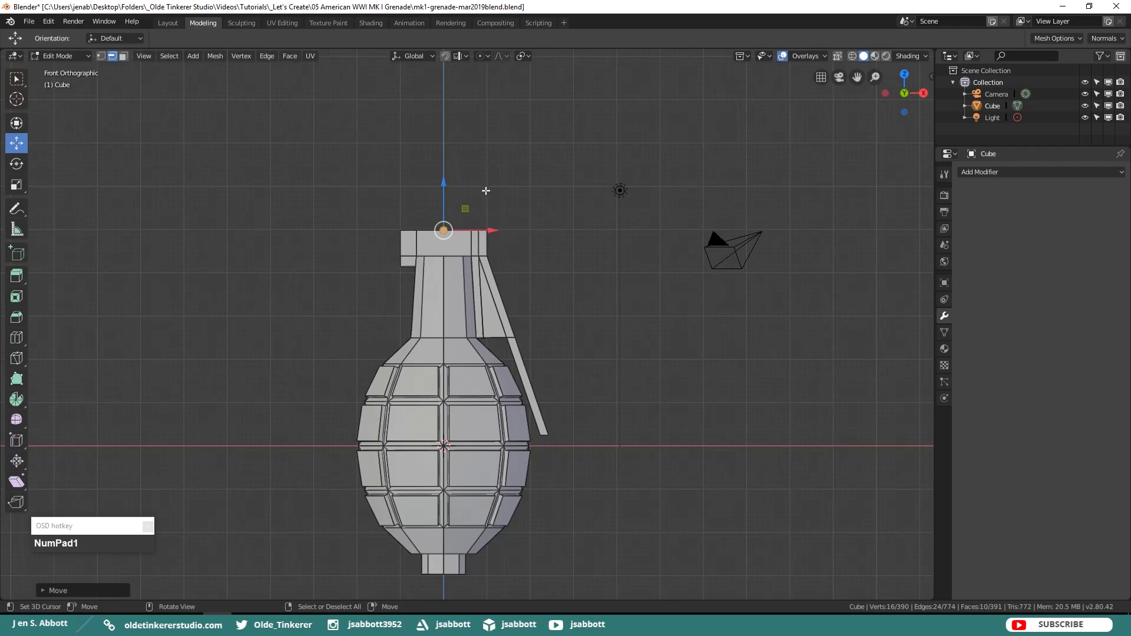
{"action": "scroll", "coordinate": [478, 185], "scroll_direction": "up", "scroll_amount": 3}
{"action": "left_click_drag", "start_coordinate": [428, 115], "coordinate": [528, 176]}
{"action": "key", "text": "x"}
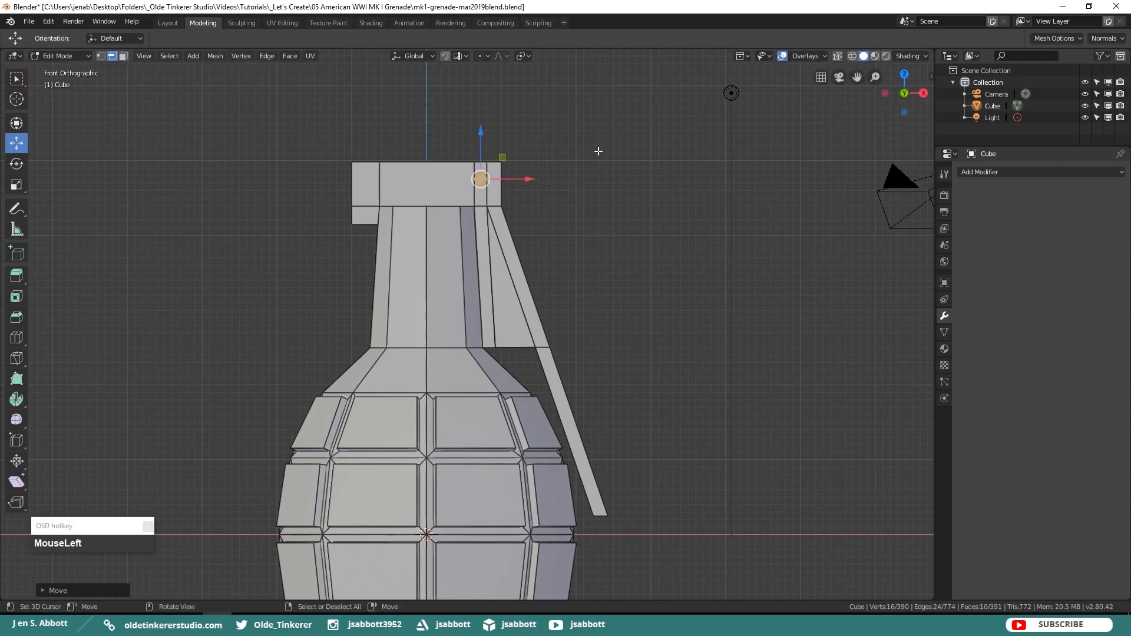
Thicken the pin by scaling it up in X and Z only, lower it slightly within the block, and deselect it
{"action": "key", "text": "s"}
{"action": "key", "text": "shift+y"}
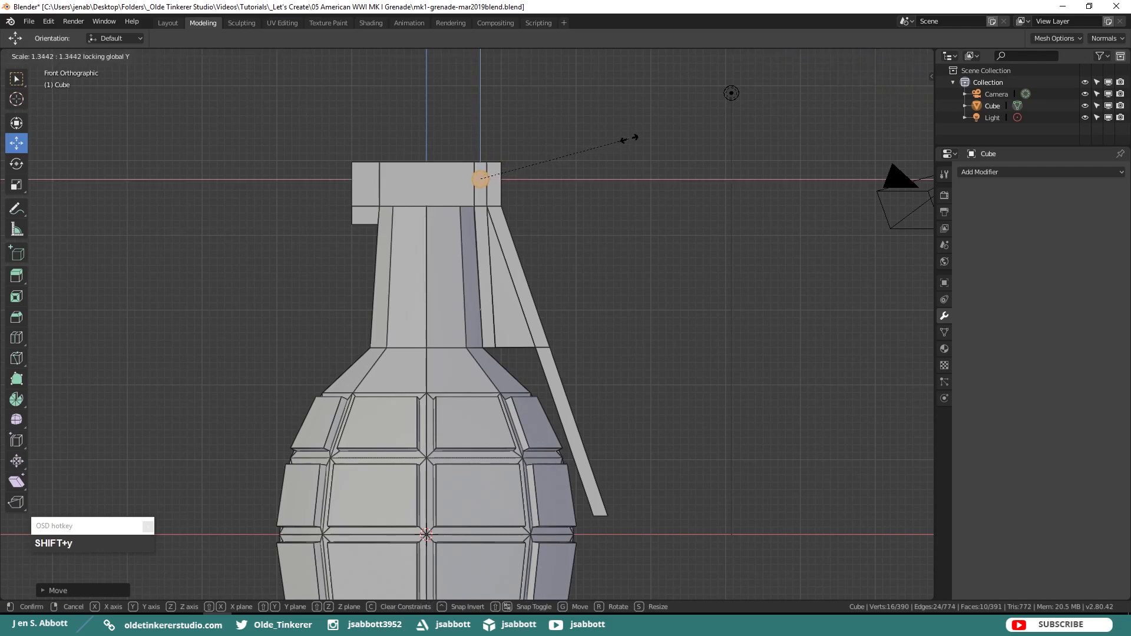
{"action": "left_click", "coordinate": [677, 120]}
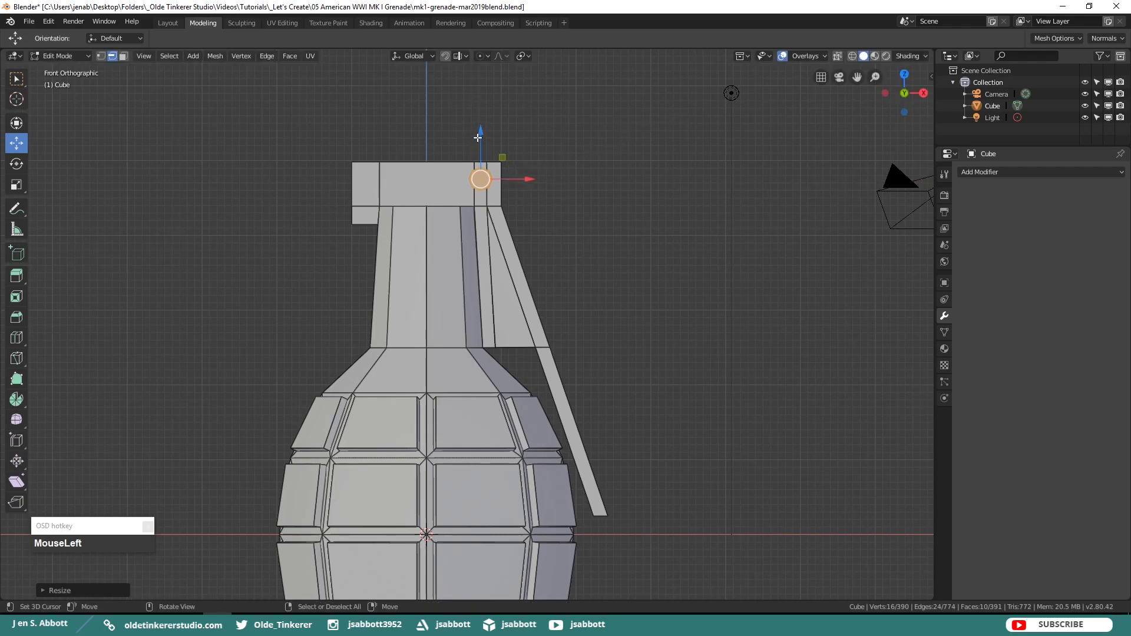
{"action": "left_click_drag", "start_coordinate": [480, 137], "coordinate": [482, 142]}
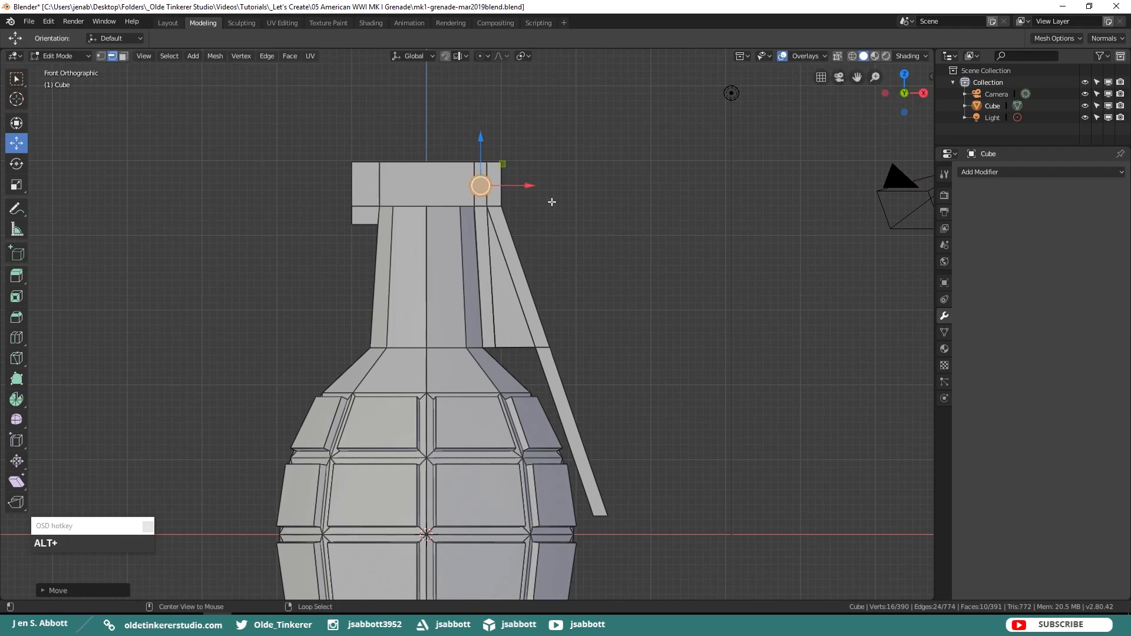
{"action": "key", "text": "alt+a"}
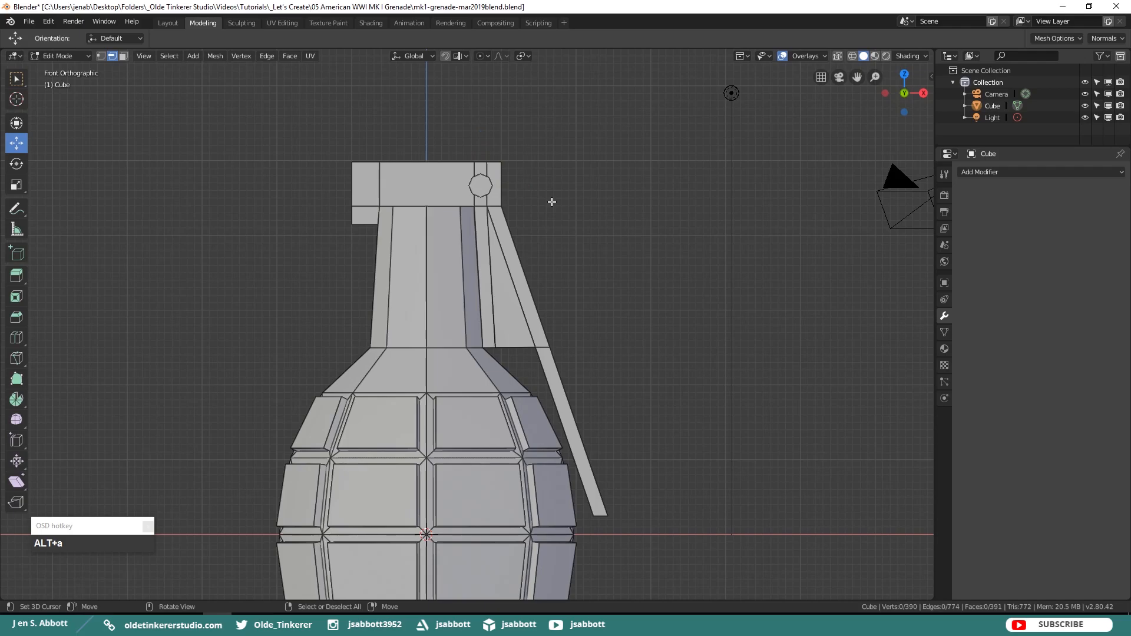
Add a second 8-vertex cylinder to the grenade mesh
{"action": "scroll", "coordinate": [554, 201], "scroll_direction": "down", "scroll_amount": 2}
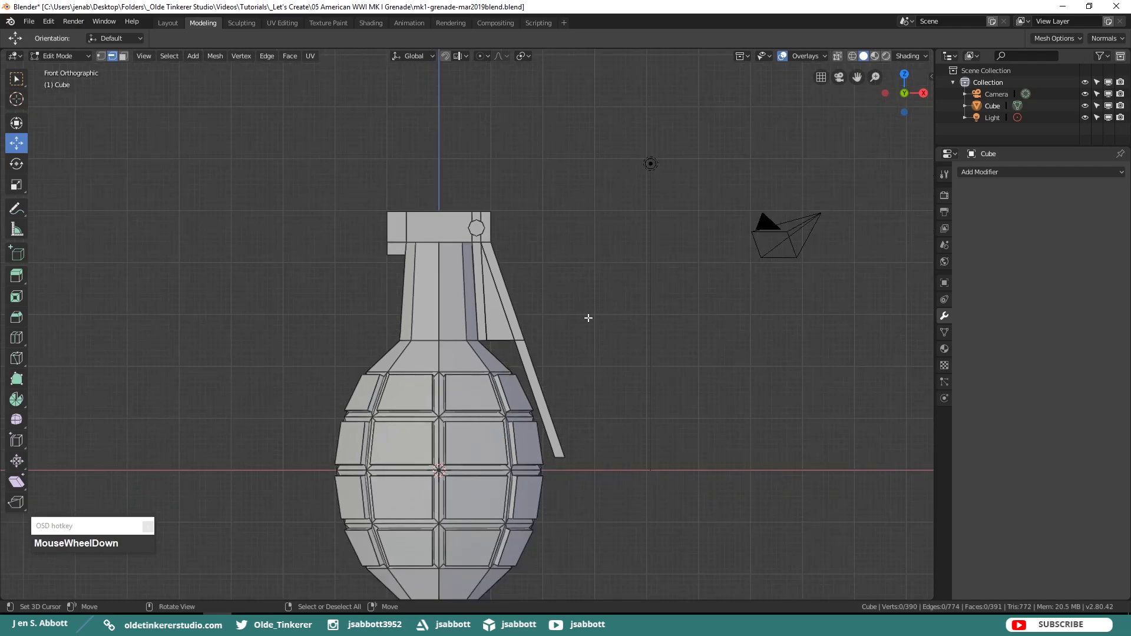
{"action": "key", "text": "shift+a"}
{"action": "left_click", "coordinate": [591, 289]}
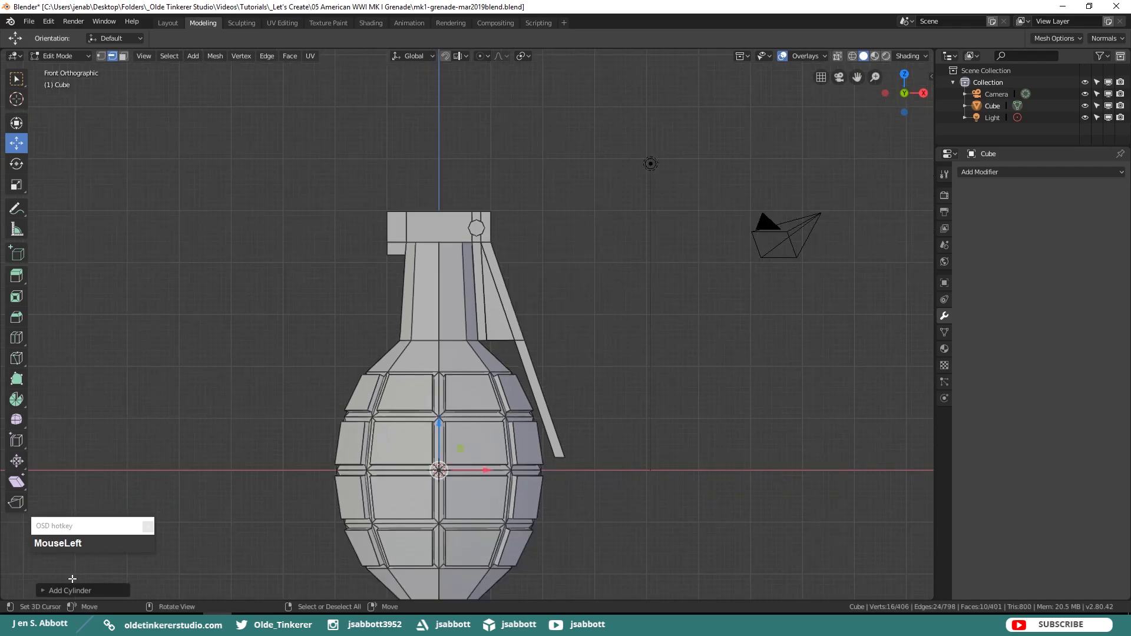
{"action": "left_click", "coordinate": [43, 591]}
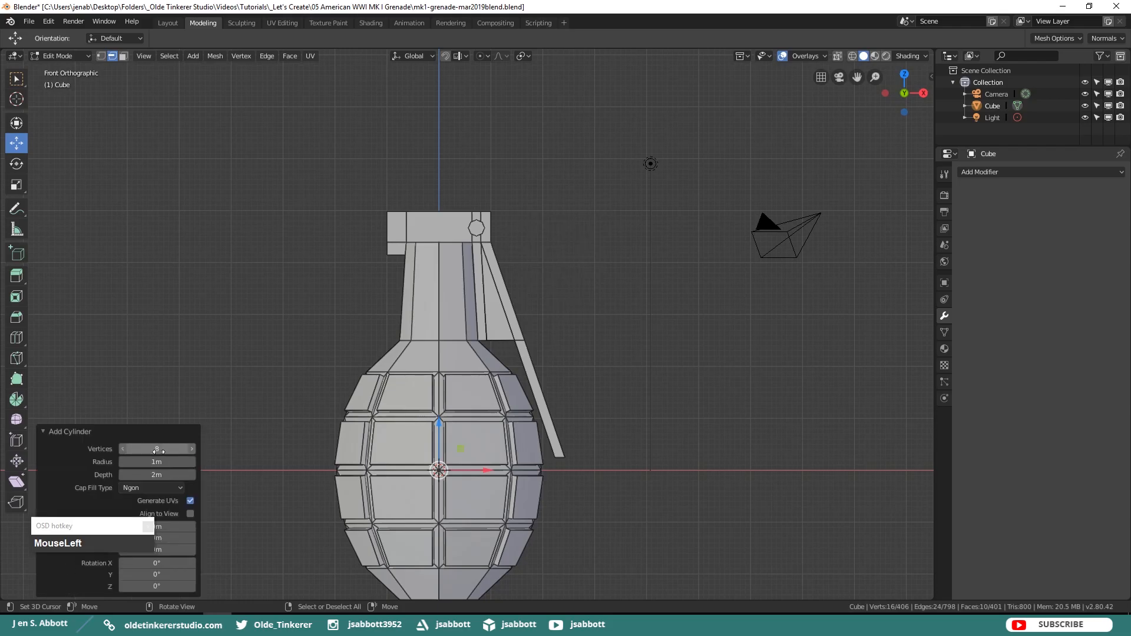
{"action": "left_click", "coordinate": [46, 432]}
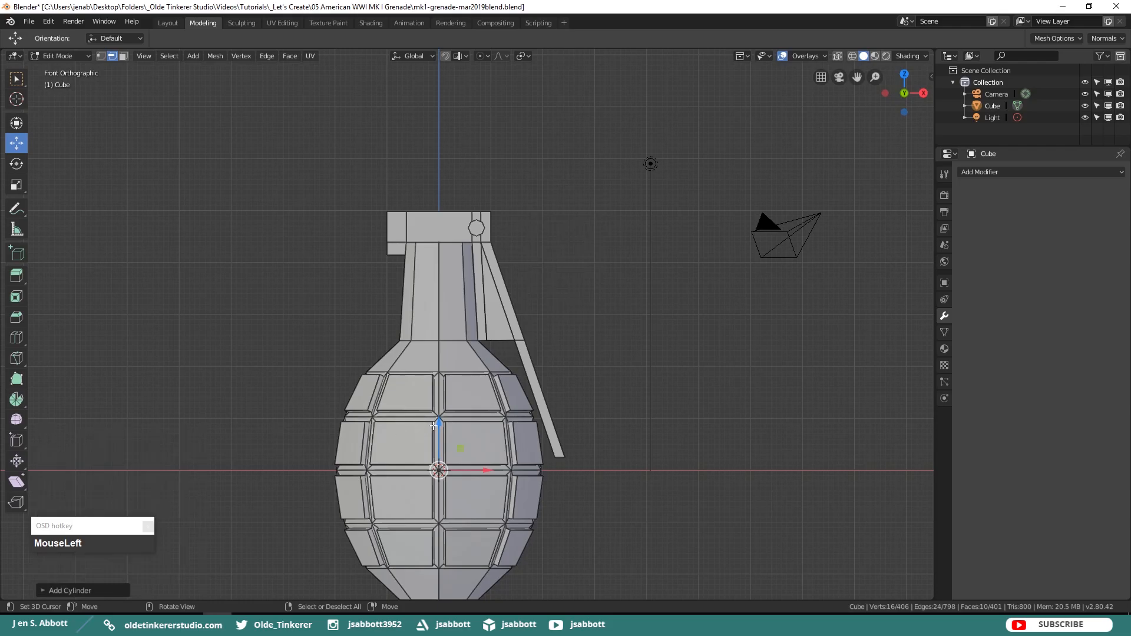
Raise the second cylinder above the fuze block and rotate it 90° about X so it lies along Y
{"action": "left_click_drag", "start_coordinate": [439, 429], "coordinate": [467, 95]}
{"action": "middle_click_drag", "start_coordinate": [522, 118], "coordinate": [536, 200], "text": "shift"}
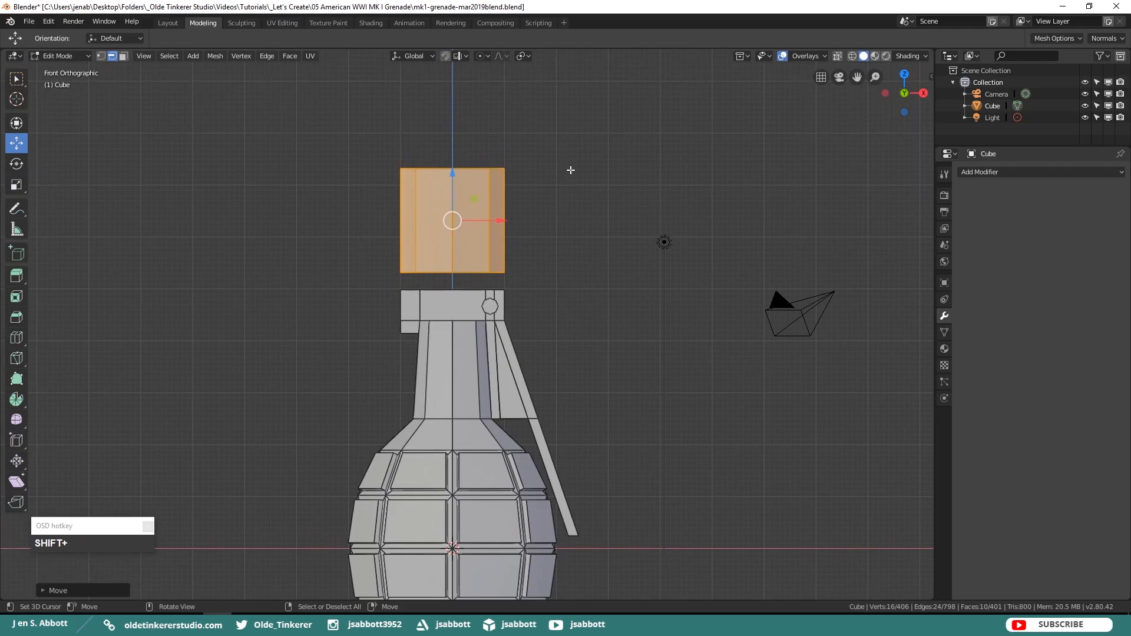
{"action": "key", "text": "r"}
{"action": "key", "text": "x"}
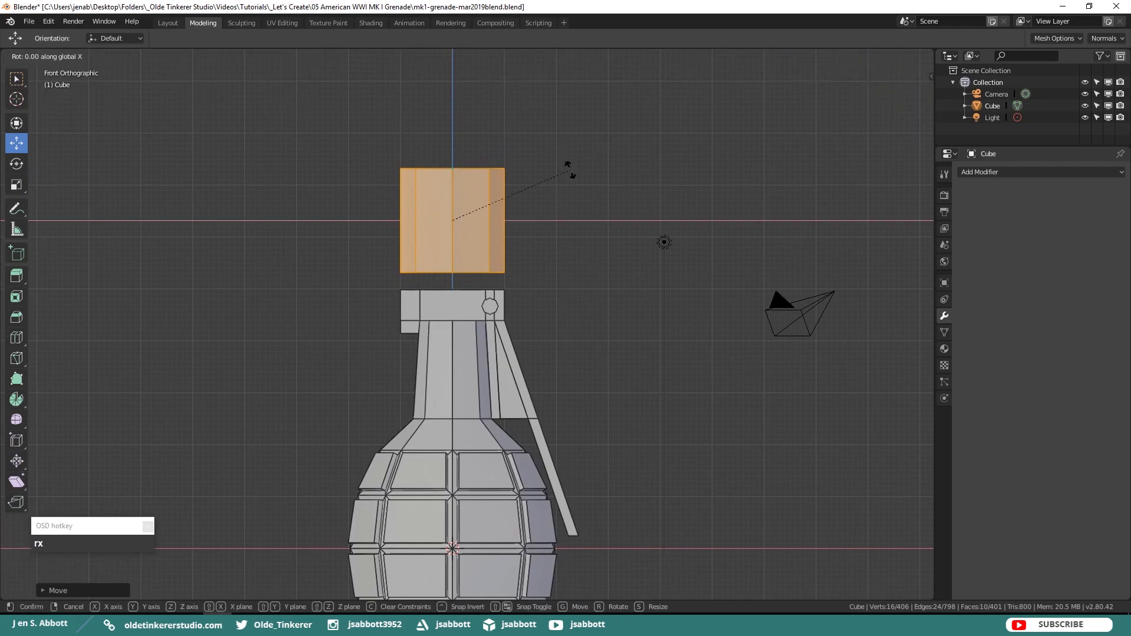
{"action": "key", "text": "KP_9"}
{"action": "key", "text": "KP_0"}
{"action": "left_click", "coordinate": [571, 170]}
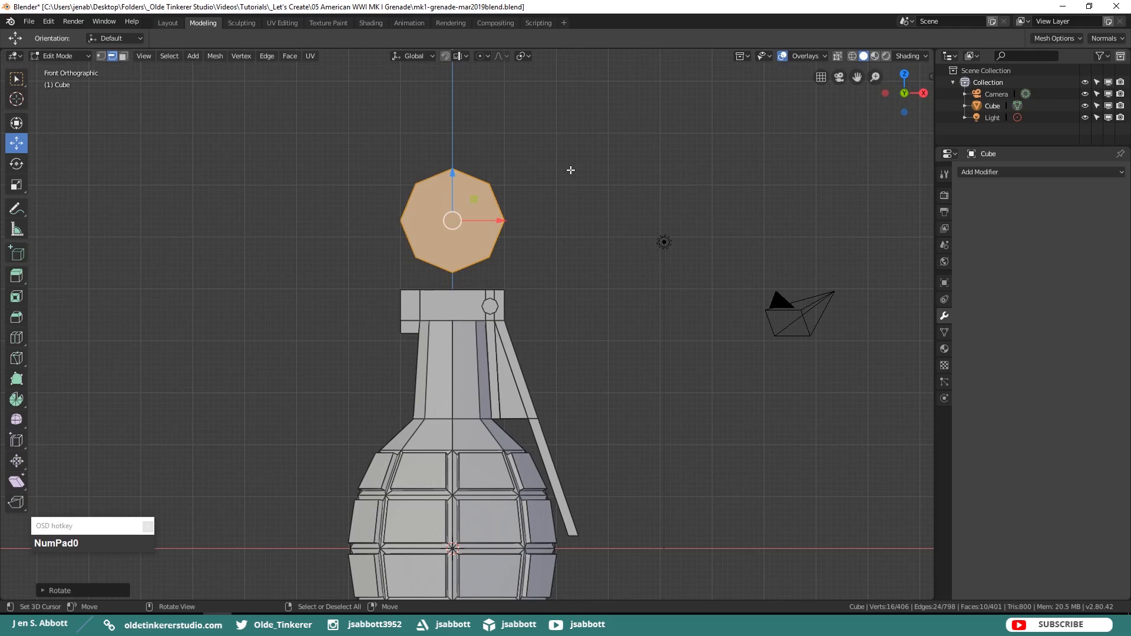
{"action": "key", "text": "KP_3"}
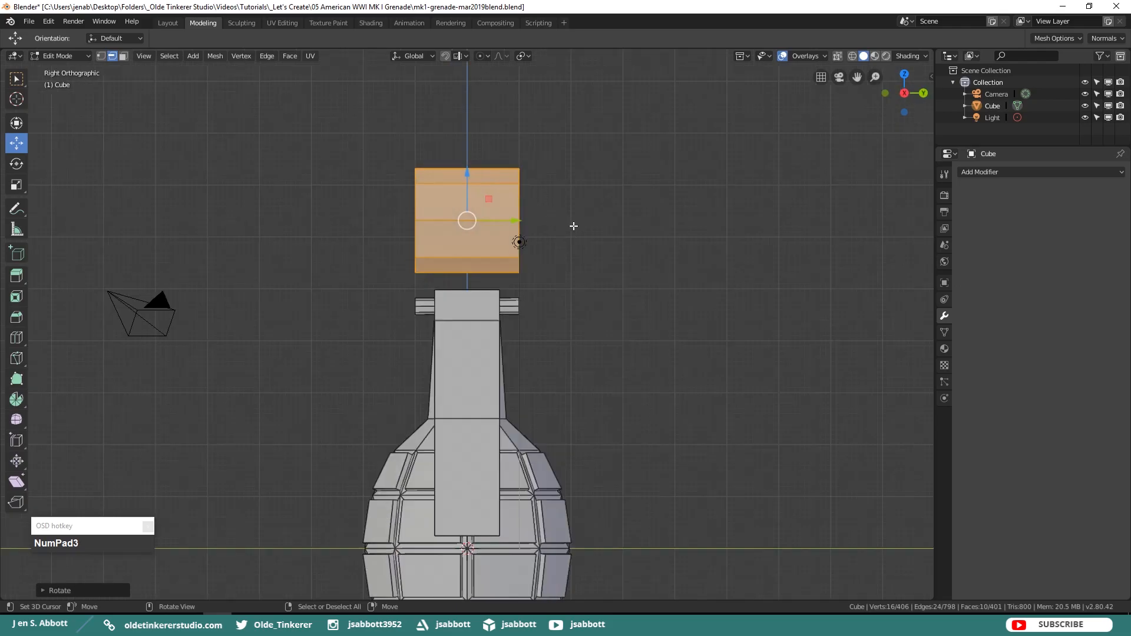
Flatten the second cylinder into a thin disc by scaling it to about 0.045 along Y only
{"action": "key", "text": "s"}
{"action": "key", "text": "y"}
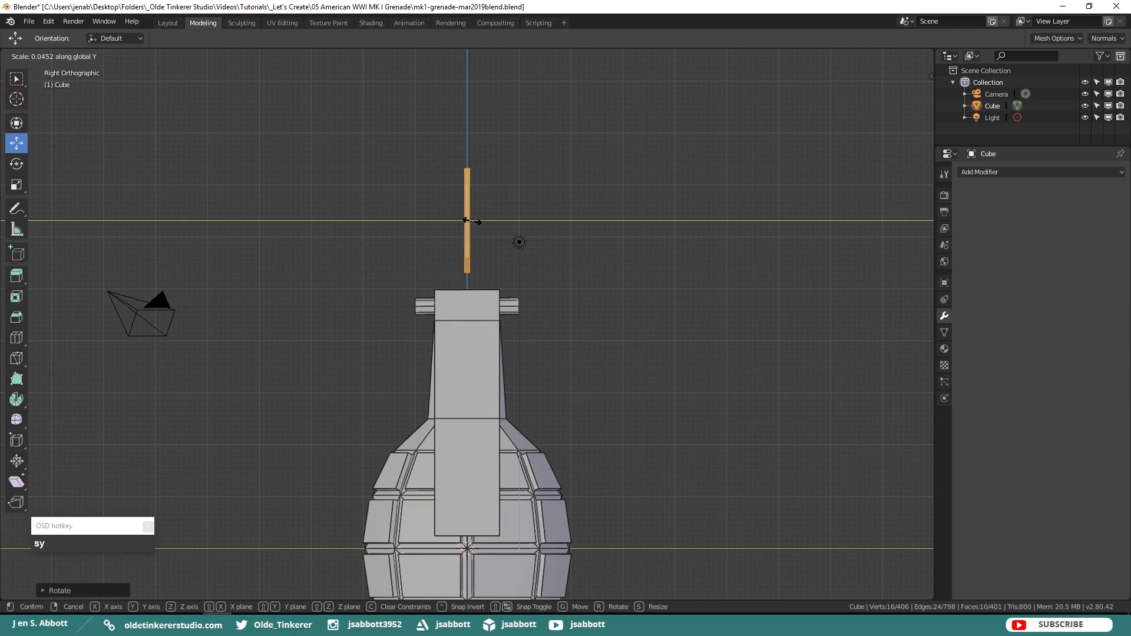
{"action": "left_click", "coordinate": [471, 222]}
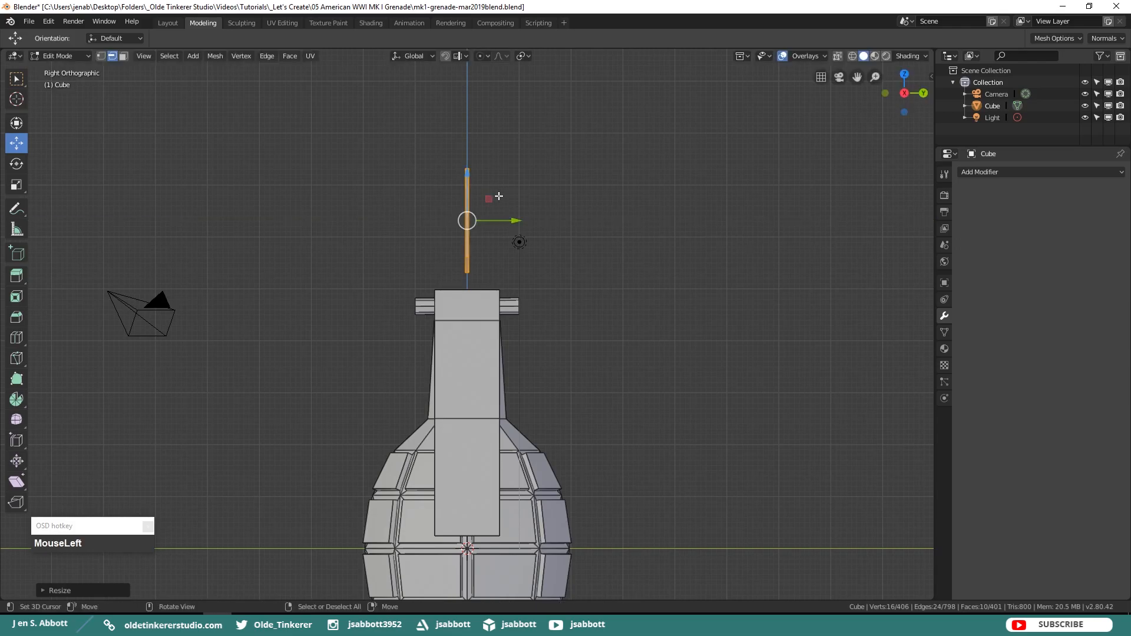
Inset the disc's front and back octagonal faces by about 0.073 and delete the inset inner faces
{"action": "middle_click_drag", "start_coordinate": [490, 195], "coordinate": [483, 226]}
{"action": "right_click", "coordinate": [473, 207]}
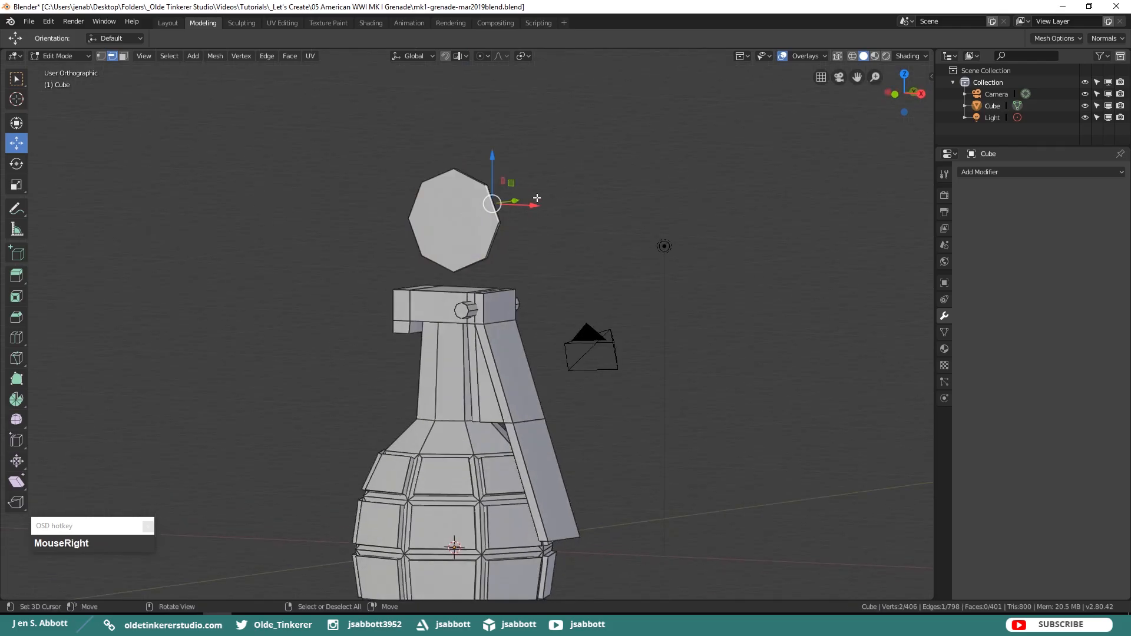
{"action": "key", "text": "3"}
{"action": "right_click", "coordinate": [443, 227]}
{"action": "mouse_move", "coordinate": [614, 202]}
{"action": "middle_mouse_down"}
{"action": "mouse_move", "coordinate": [654, 206]}
{"action": "mouse_move", "coordinate": [615, 202]}
{"action": "middle_mouse_up"}
{"action": "right_click", "coordinate": [473, 216], "text": "shift"}
{"action": "key", "text": "KP_1"}
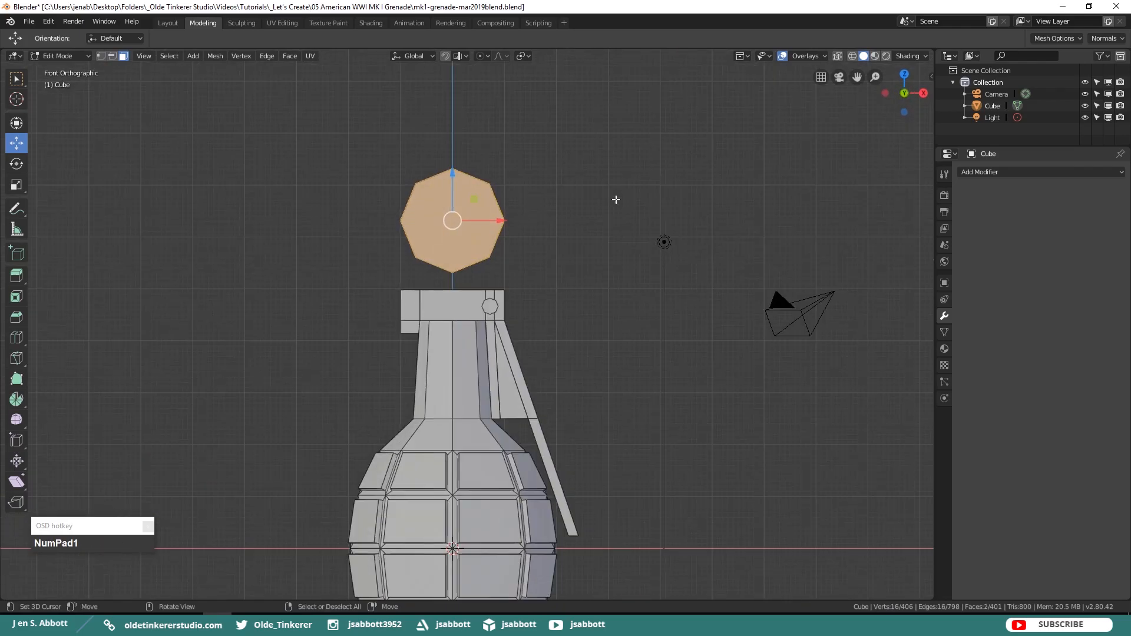
{"action": "scroll", "coordinate": [546, 216], "scroll_direction": "up", "scroll_amount": 1}
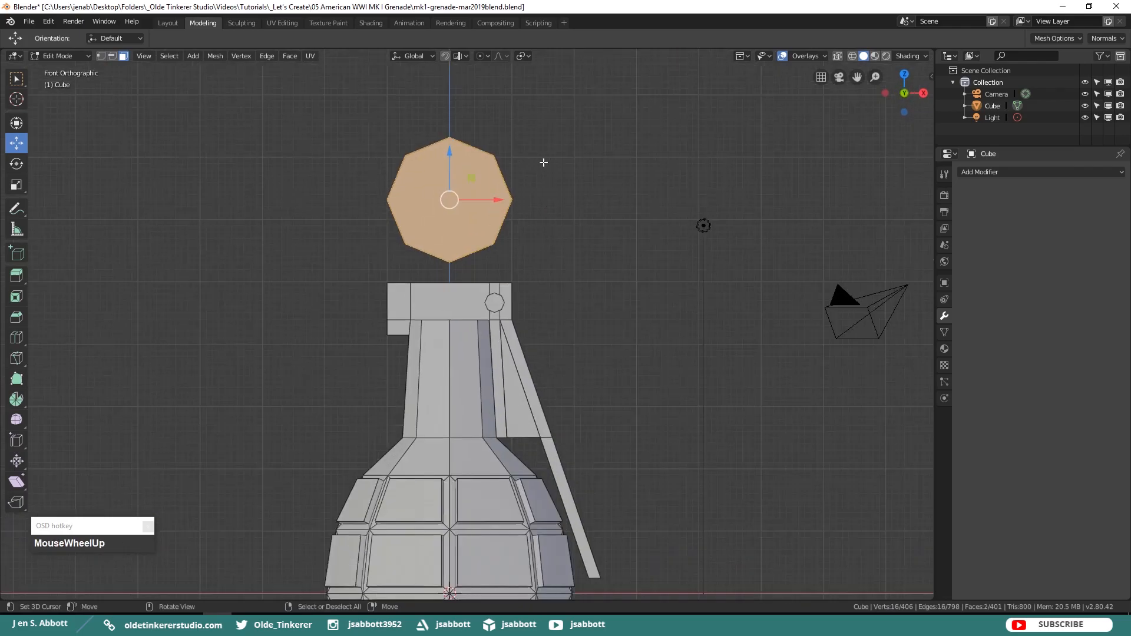
{"action": "key", "text": "i"}
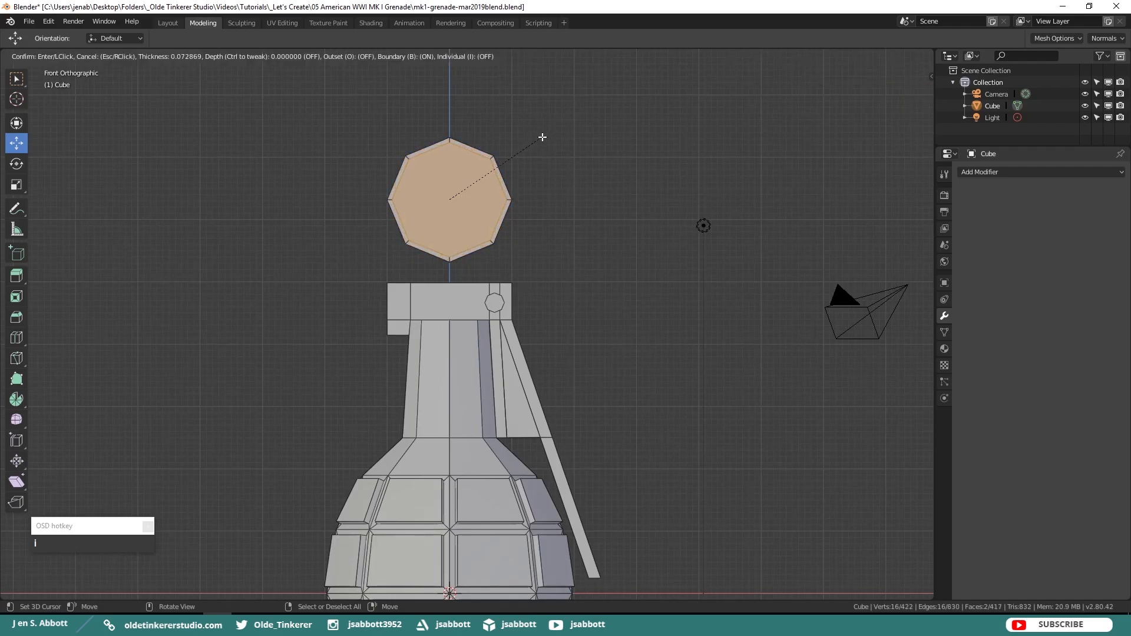
{"action": "left_click", "coordinate": [541, 137]}
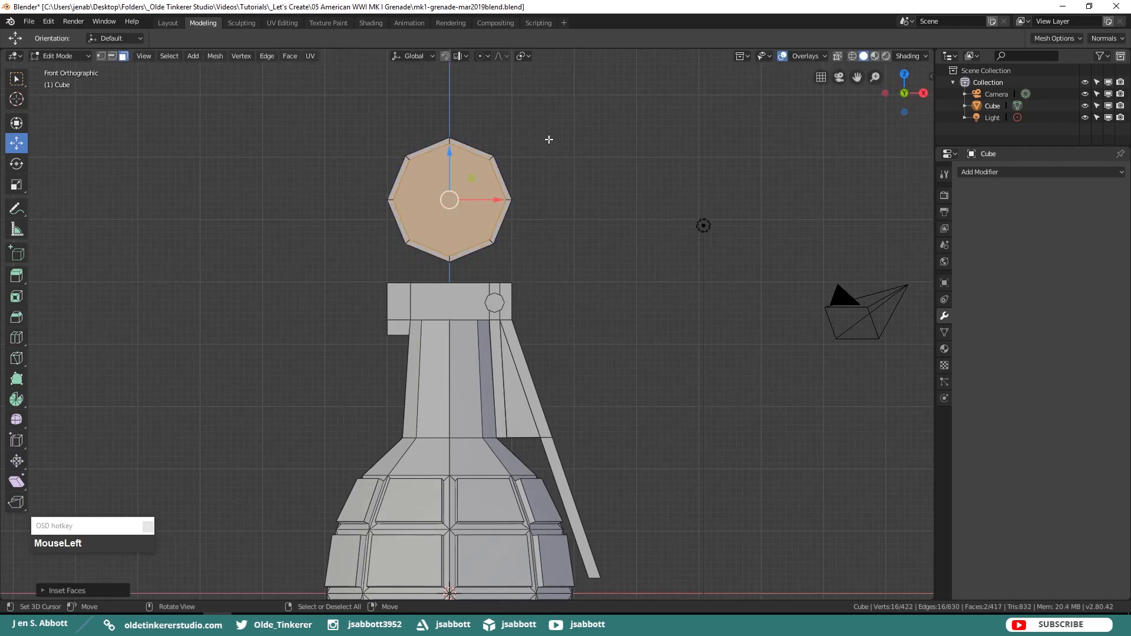
{"action": "key", "text": "x"}
{"action": "left_click", "coordinate": [549, 139]}
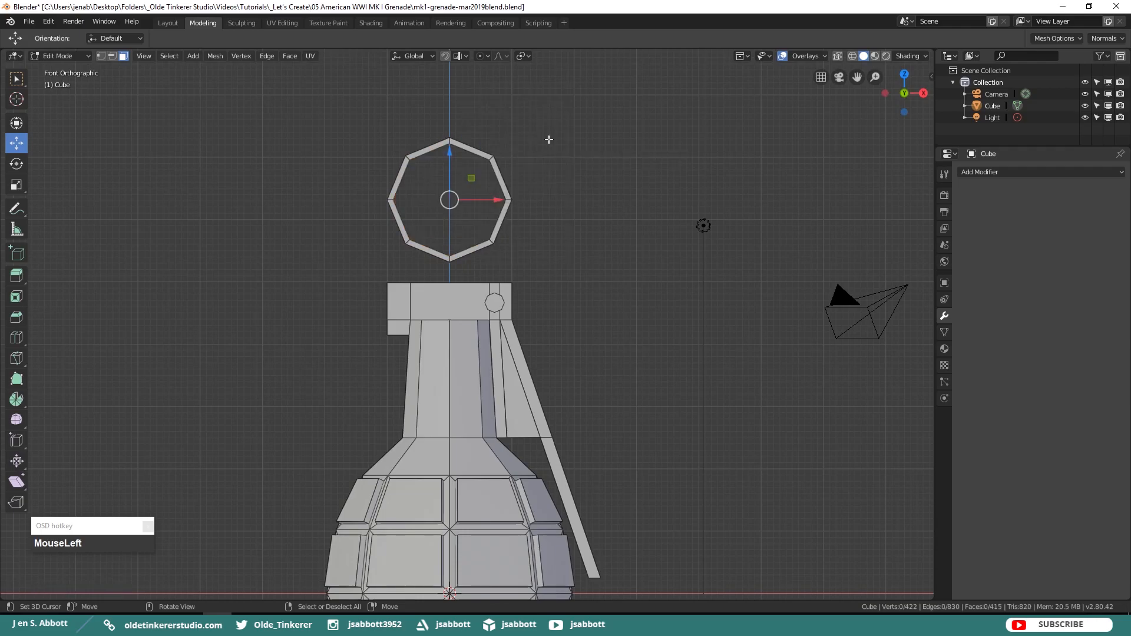
Bridge the ring's two inner edge loops to close its inside wall, and deselect everything
{"action": "middle_click_drag", "start_coordinate": [537, 192], "coordinate": [637, 207]}
{"action": "scroll", "coordinate": [588, 187], "scroll_direction": "up", "scroll_amount": 5}
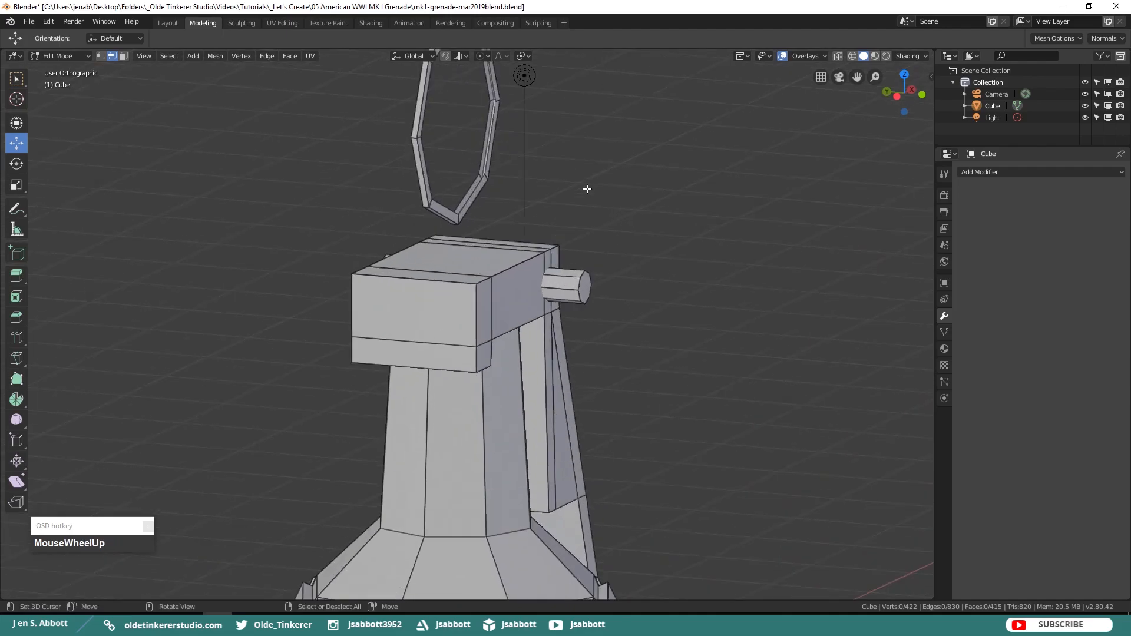
{"action": "key", "text": "alt"}
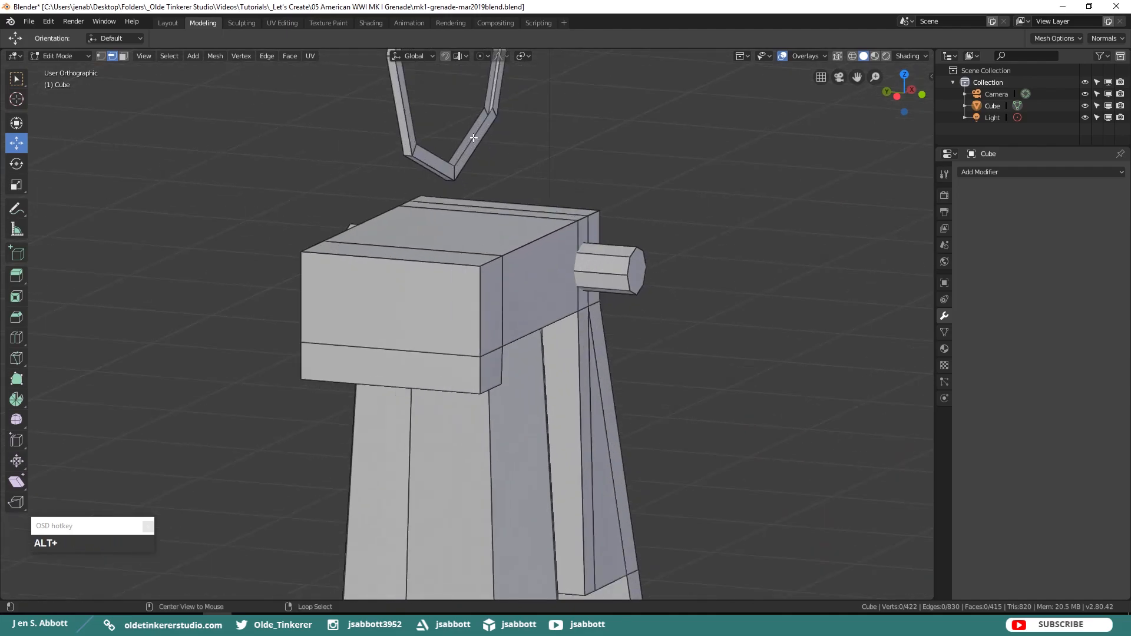
{"action": "right_click", "coordinate": [469, 134], "text": "alt+shift"}
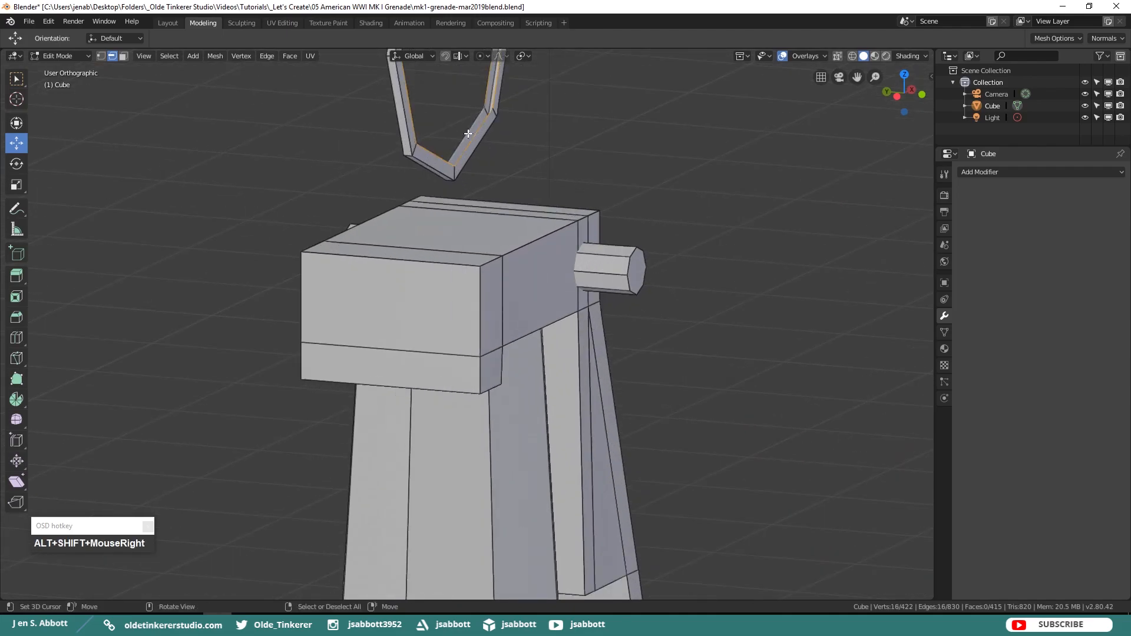
{"action": "key", "text": "ctrl+e"}
{"action": "left_click", "coordinate": [467, 133]}
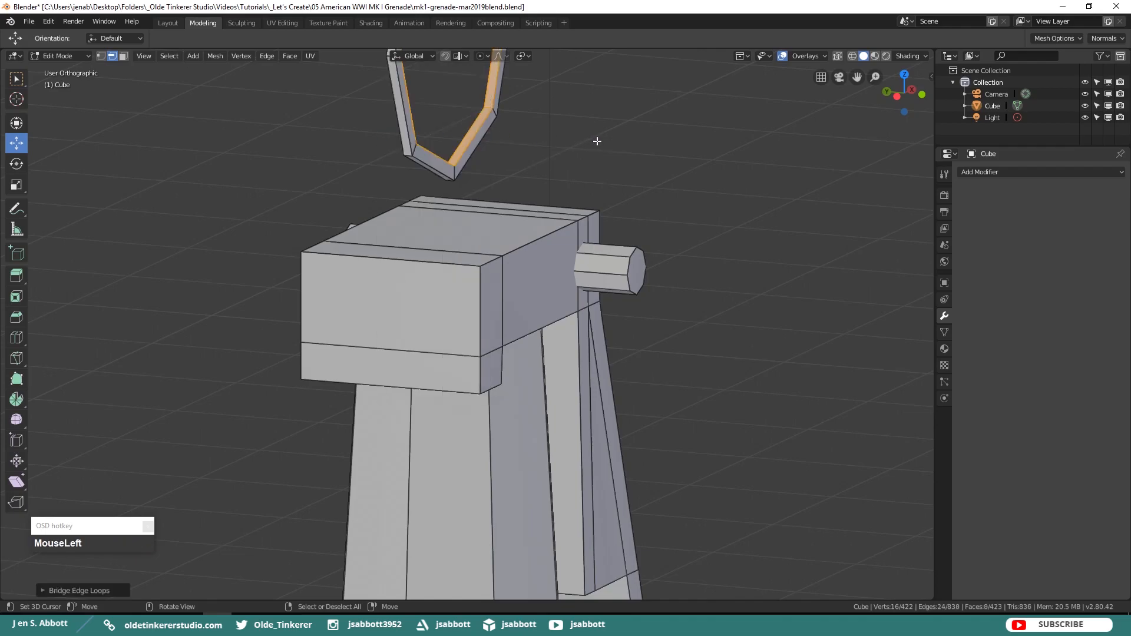
{"action": "key", "text": "alt+a"}
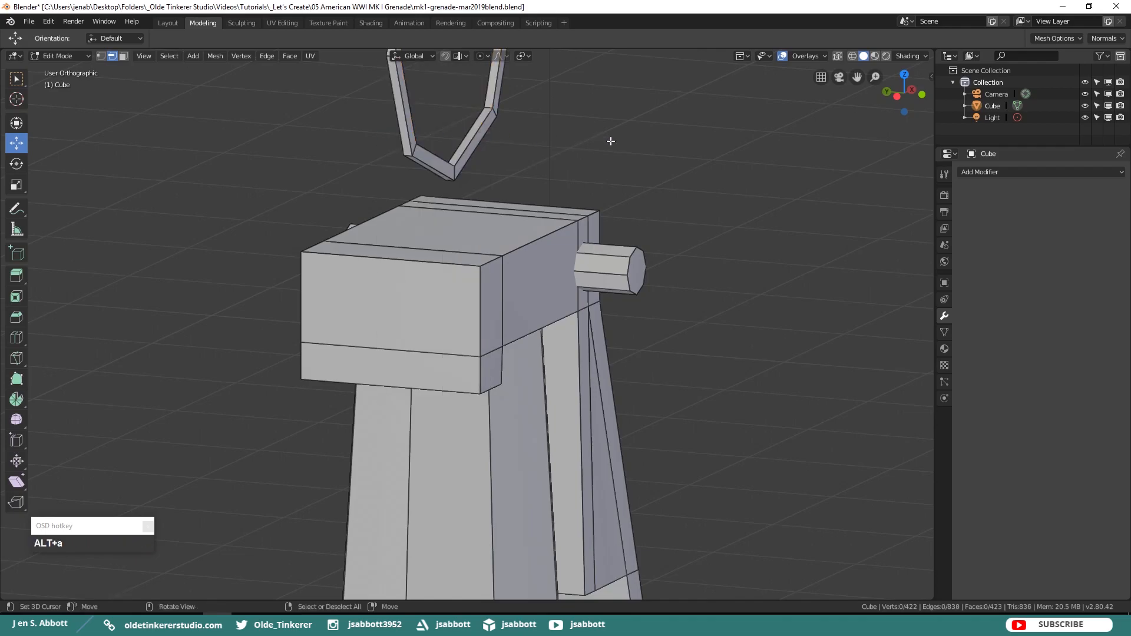
Duplicate the whole ring in place and scale the copy down to about a third of its size
{"action": "key", "text": "KP_1"}
{"action": "scroll", "coordinate": [611, 142], "scroll_direction": "down", "scroll_amount": 3}
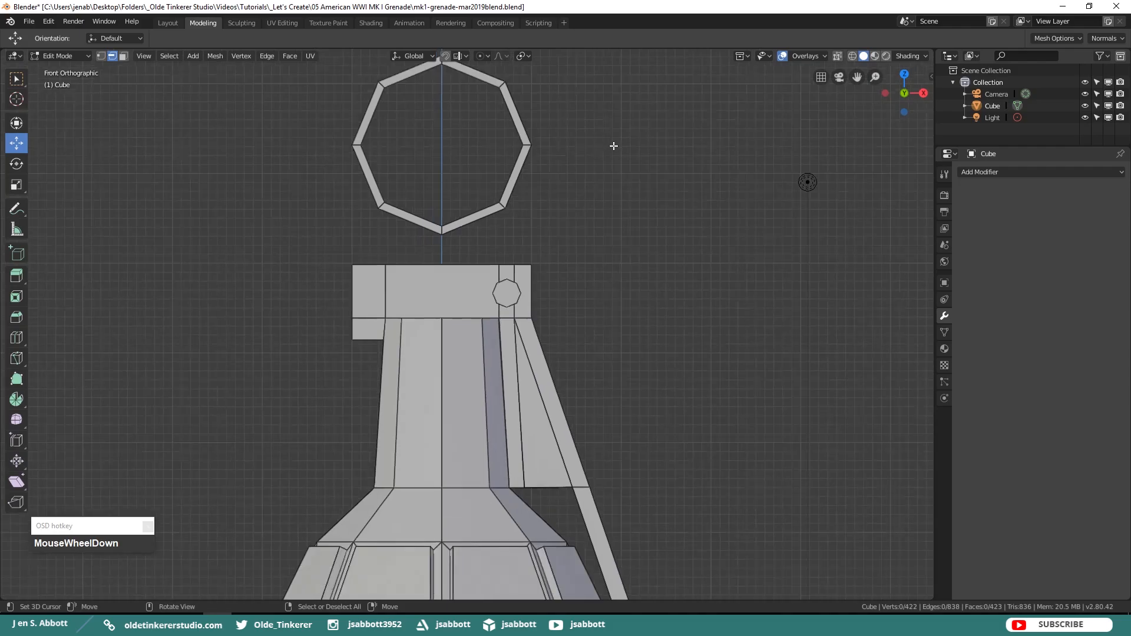
{"action": "key", "text": "3"}
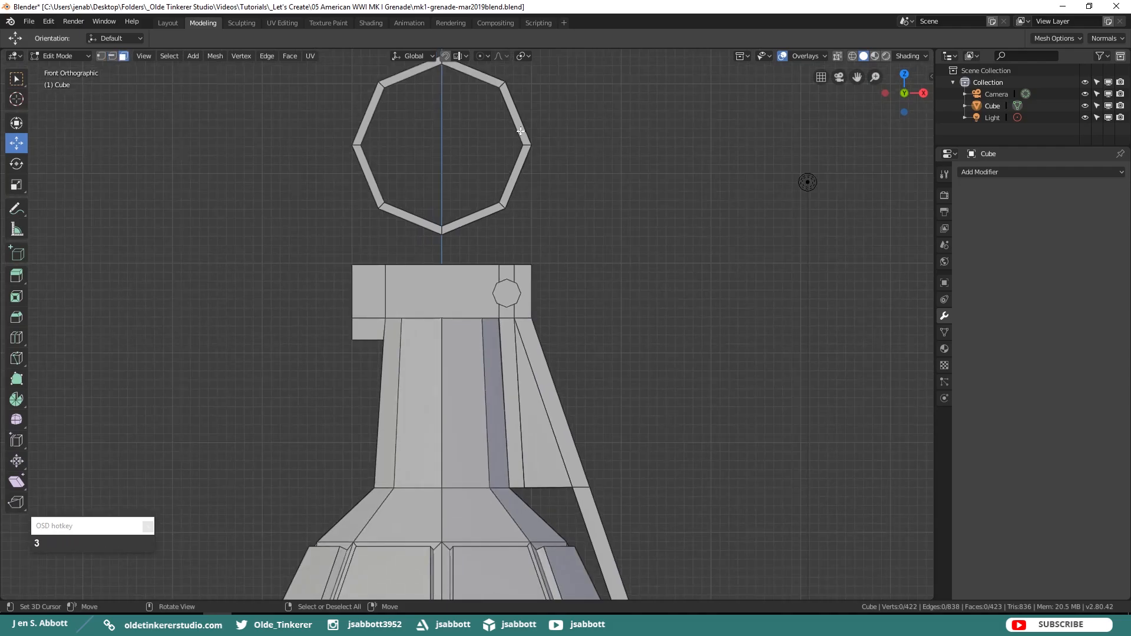
{"action": "key", "text": "l"}
{"action": "key", "text": "shift+d"}
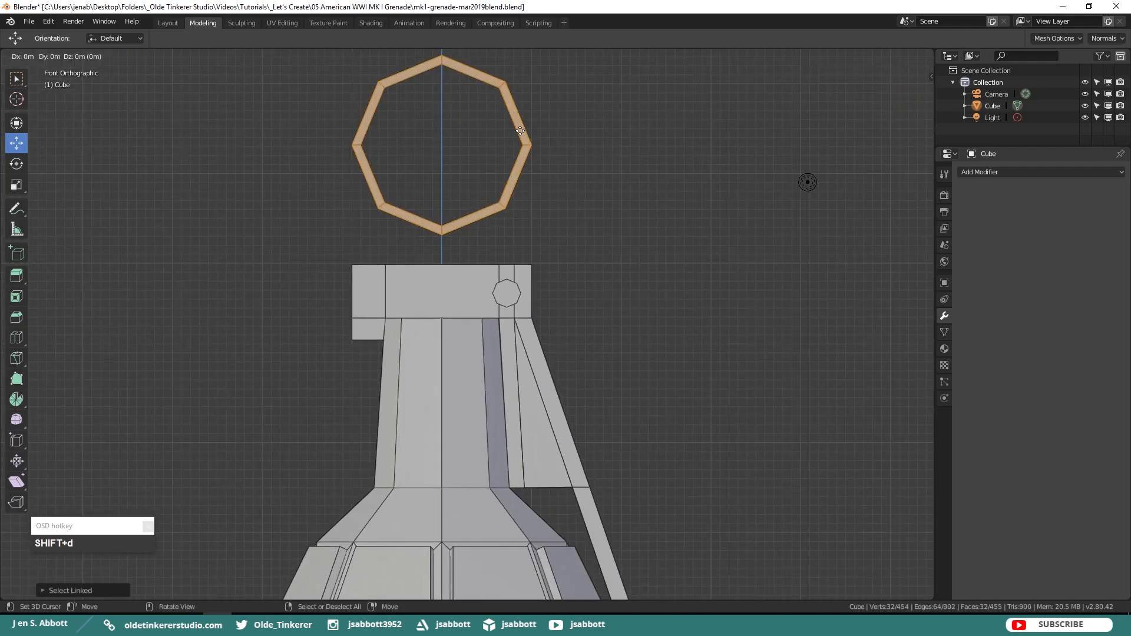
{"action": "right_click", "coordinate": [521, 130]}
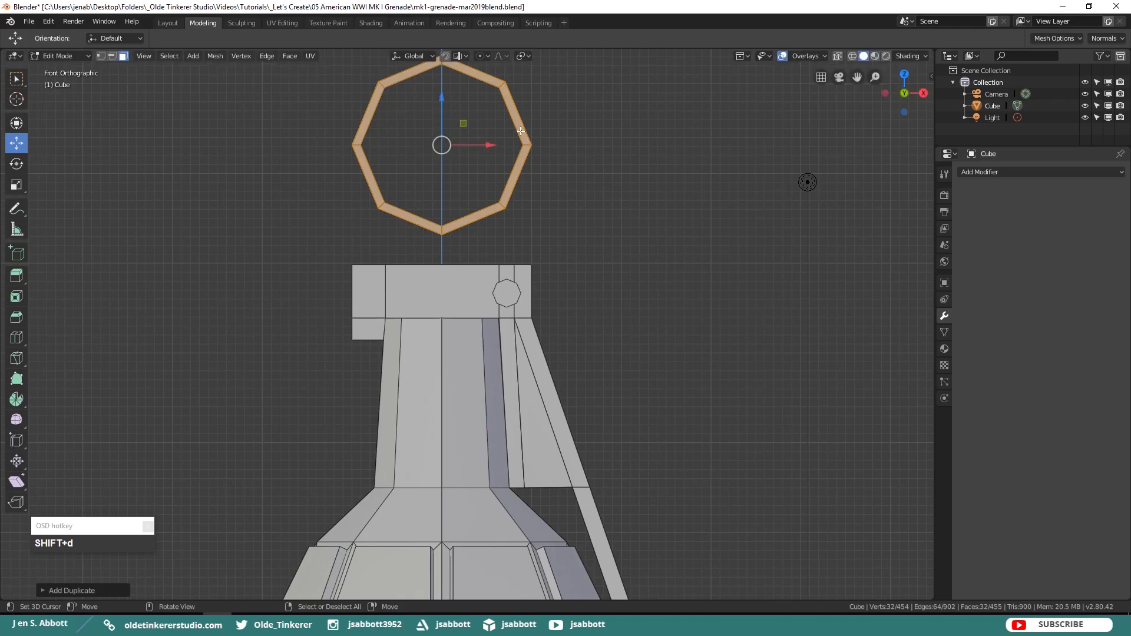
{"action": "key", "text": "s"}
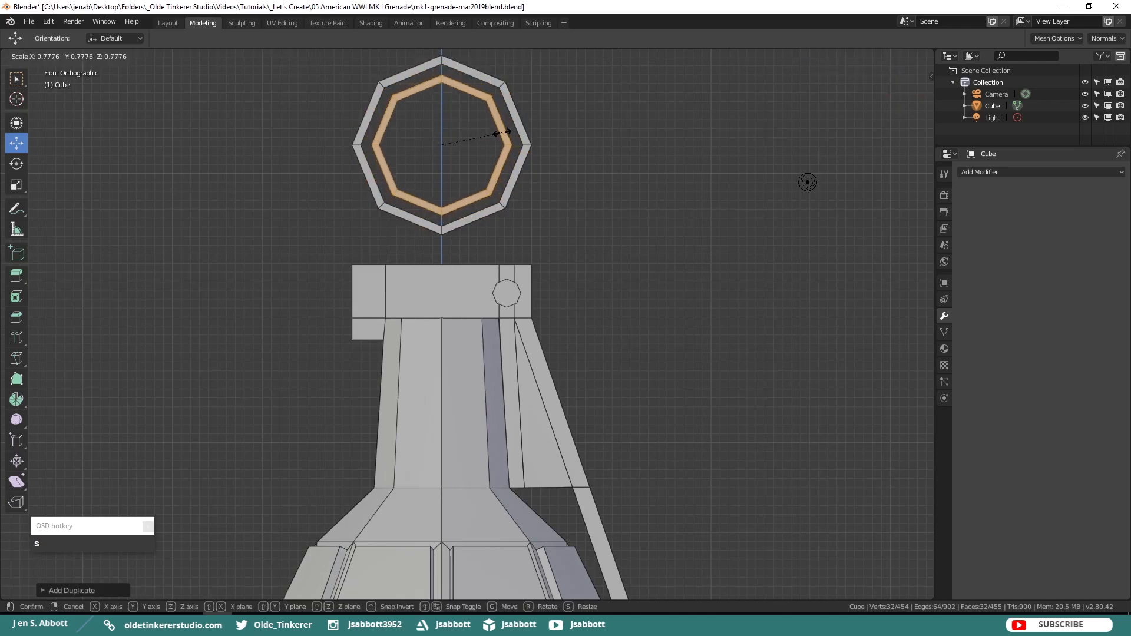
{"action": "left_click", "coordinate": [471, 137]}
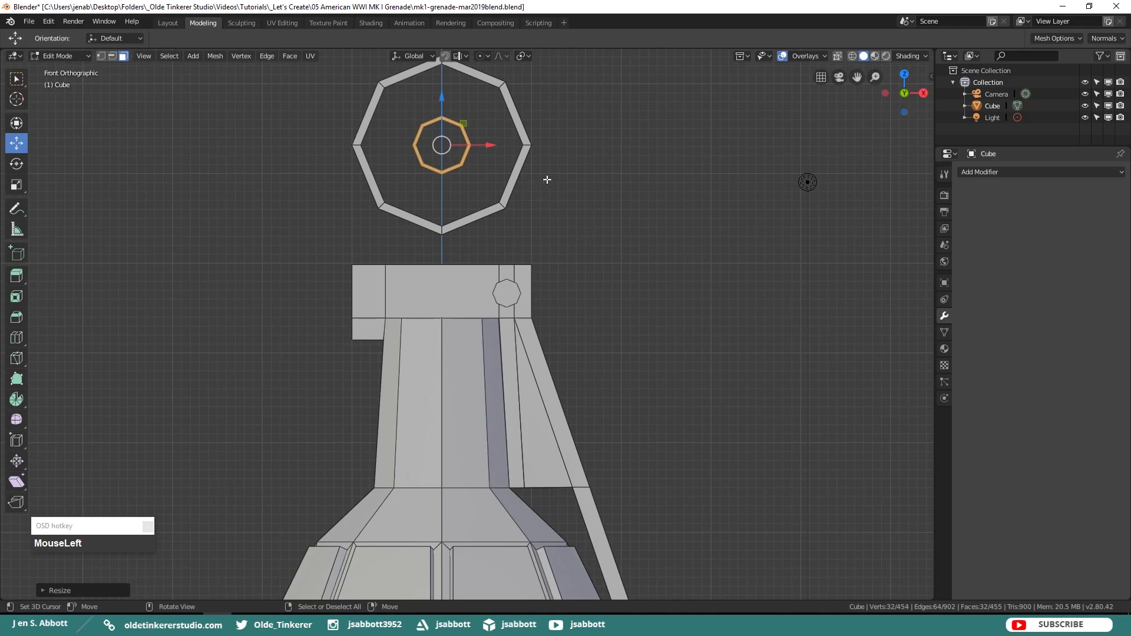
Rotate the small ring 90° about Z and move it down and along -Y to the outer end of the cross pin
{"action": "type", "text": "rz"}
{"action": "type", "text": "90"}
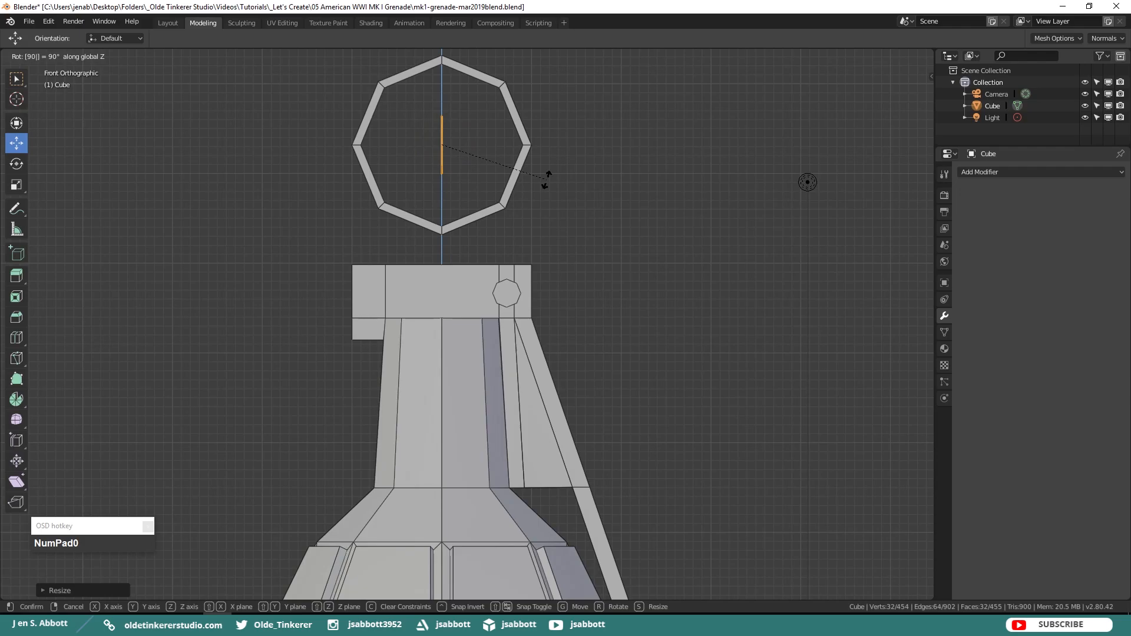
{"action": "left_click", "coordinate": [547, 179]}
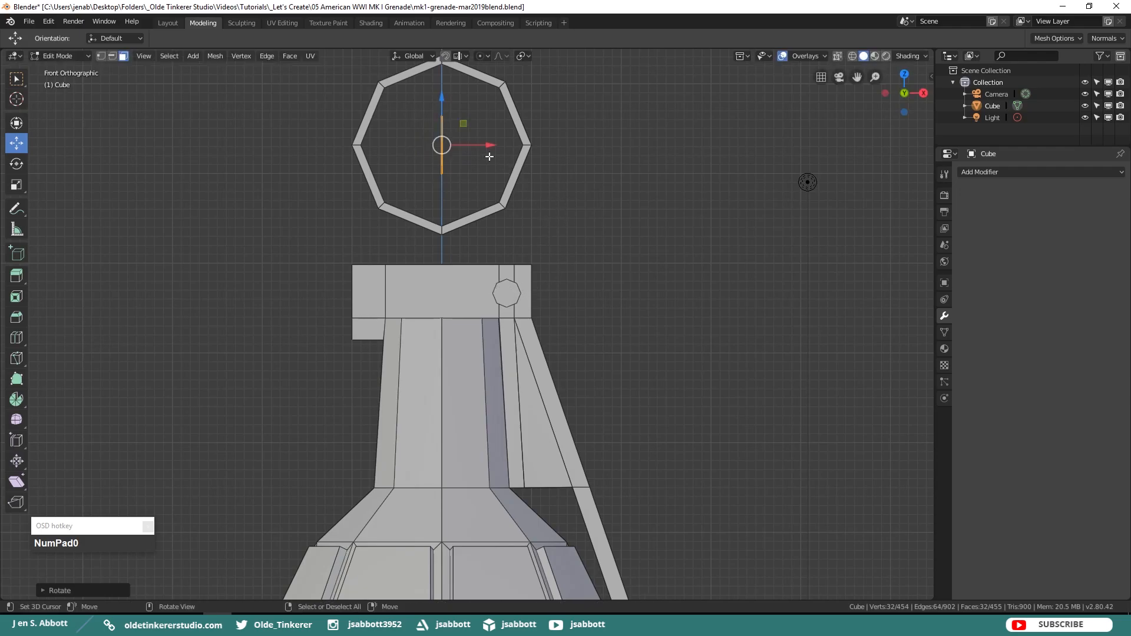
{"action": "left_click_drag", "start_coordinate": [446, 103], "coordinate": [446, 236]}
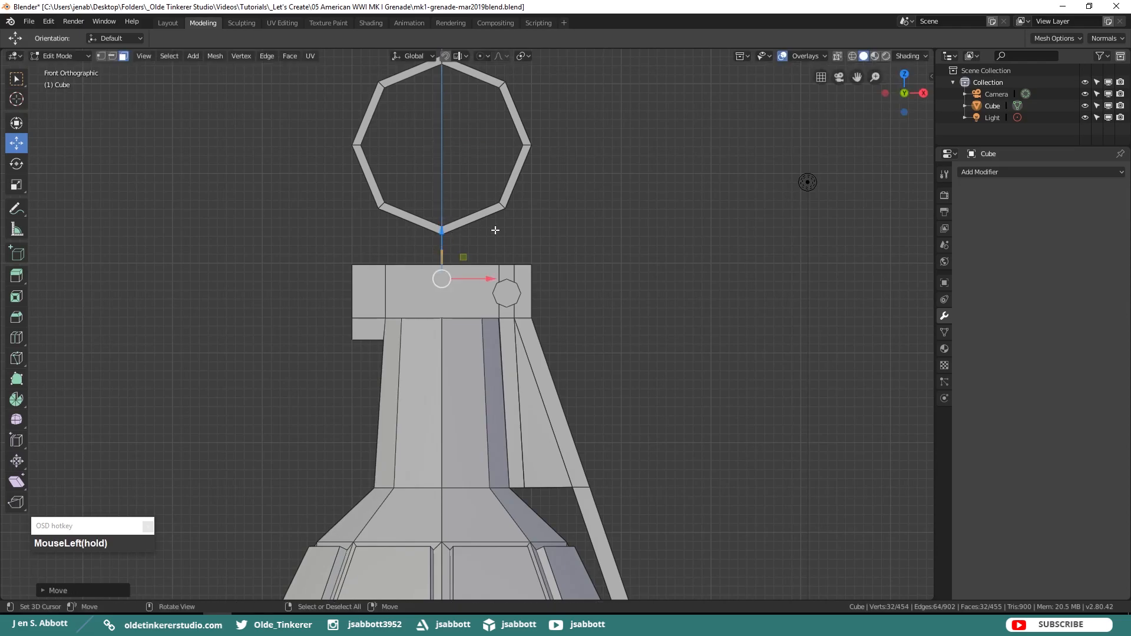
{"action": "key", "text": "KP_3"}
{"action": "left_click_drag", "start_coordinate": [515, 279], "coordinate": [394, 284]}
{"action": "left_click_drag", "start_coordinate": [351, 230], "coordinate": [351, 245]}
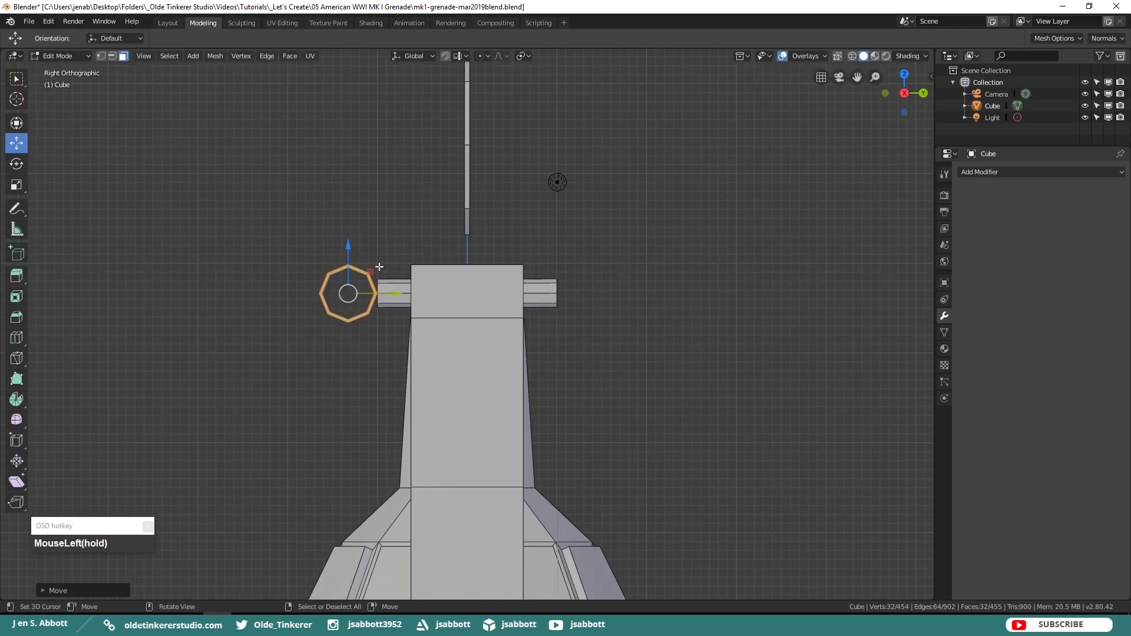
Shrink the small ring to about the cross pin's diameter and line it up with the pin along X
{"action": "key", "text": "s"}
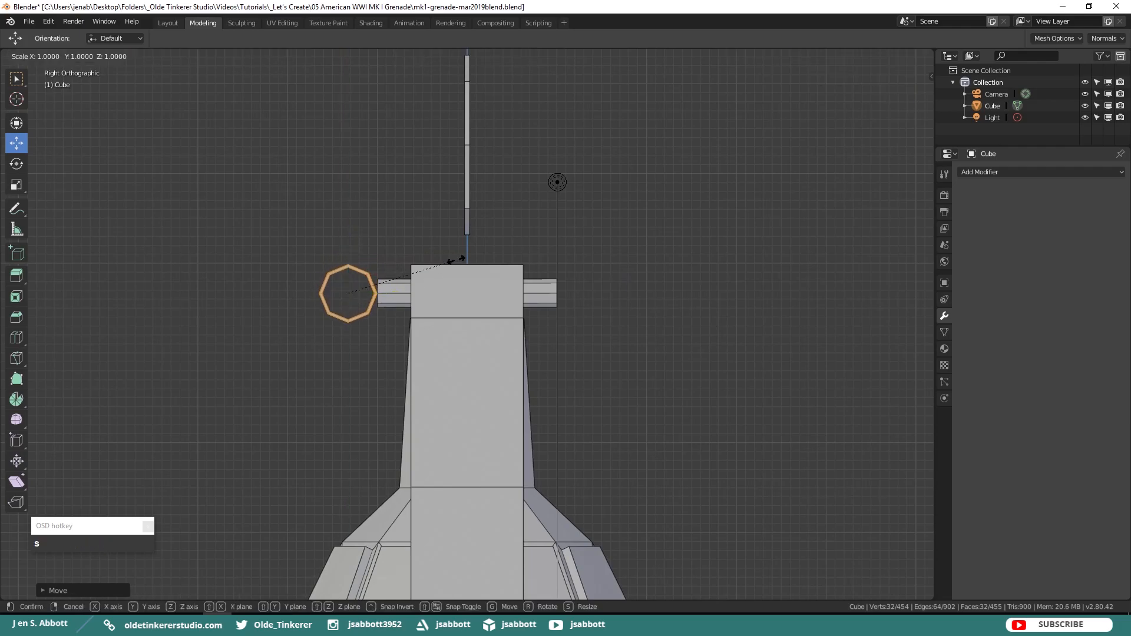
{"action": "left_click", "coordinate": [419, 267]}
{"action": "left_click_drag", "start_coordinate": [397, 292], "coordinate": [553, 299]}
{"action": "key", "text": "s"}
{"action": "left_click", "coordinate": [418, 255]}
Nudge the small ring slightly along +Y so its inner side sits in the cross pin's end
{"action": "key", "text": "KP_1"}
{"action": "middle_click_drag", "start_coordinate": [596, 293], "coordinate": [669, 255]}
{"action": "key", "text": "KP_3"}
{"action": "scroll", "coordinate": [395, 253], "scroll_direction": "up", "scroll_amount": 4}
{"action": "scroll", "coordinate": [328, 228], "scroll_direction": "up", "scroll_amount": 1}
{"action": "left_click_drag", "start_coordinate": [265, 251], "coordinate": [270, 249]}
{"action": "scroll", "coordinate": [328, 320], "scroll_direction": "down", "scroll_amount": 3}
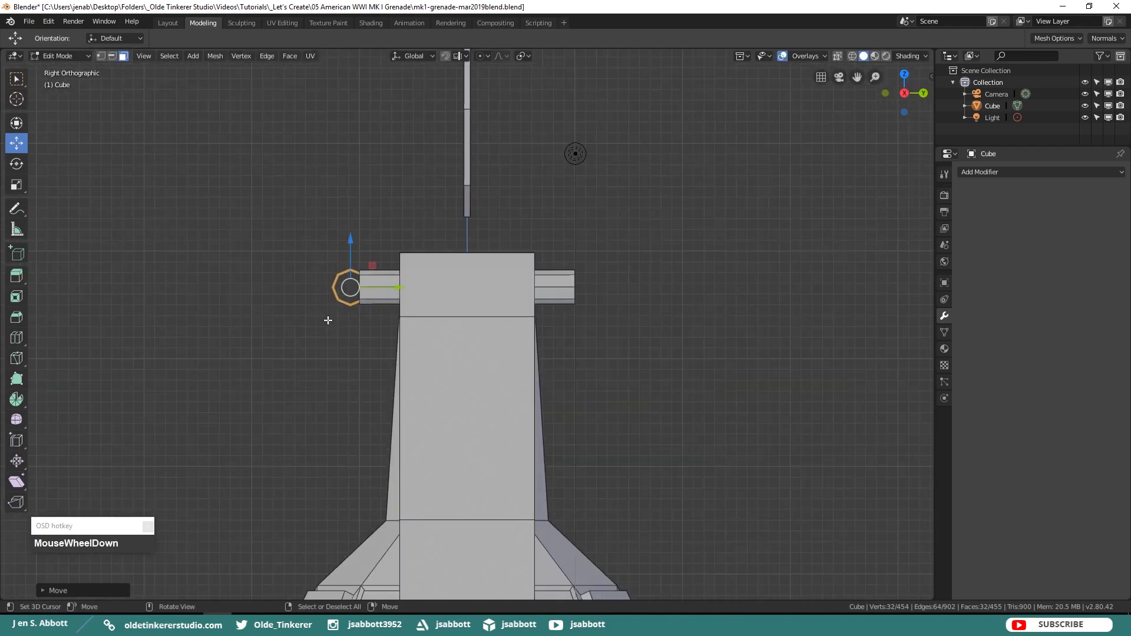
Widen the small ring along X only to give it a thicker band, and deselect it
{"action": "key", "text": "KP_1"}
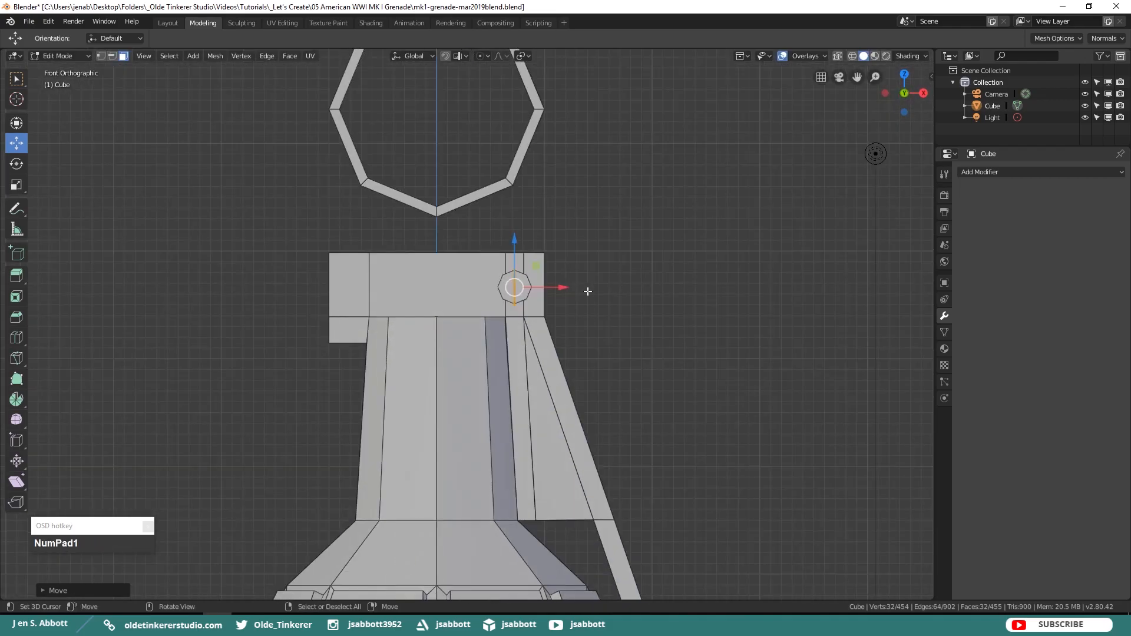
{"action": "scroll", "coordinate": [590, 290], "scroll_direction": "up", "scroll_amount": 3}
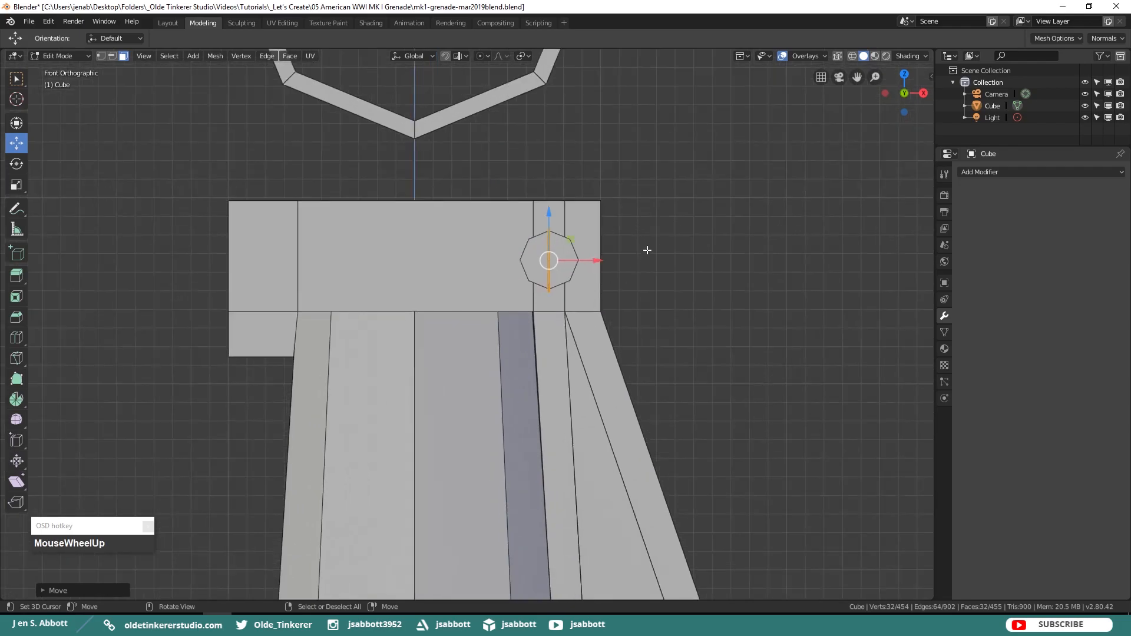
{"action": "key", "text": "s"}
{"action": "key", "text": "x"}
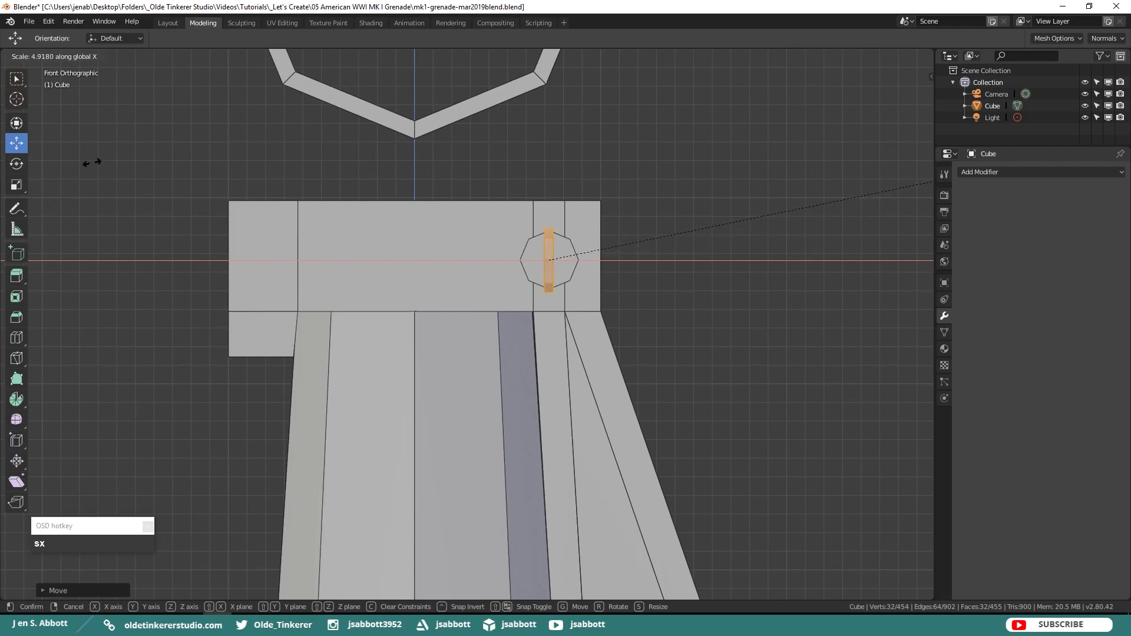
{"action": "left_click", "coordinate": [199, 137]}
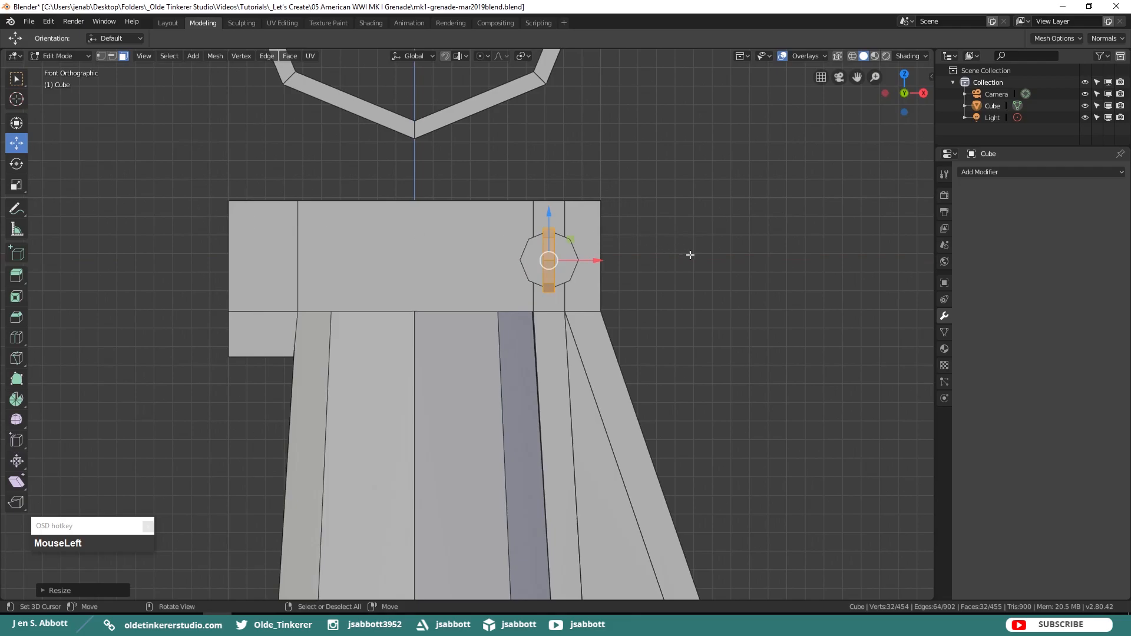
{"action": "middle_click_drag", "start_coordinate": [695, 232], "coordinate": [525, 245]}
{"action": "key", "text": "alt+a"}
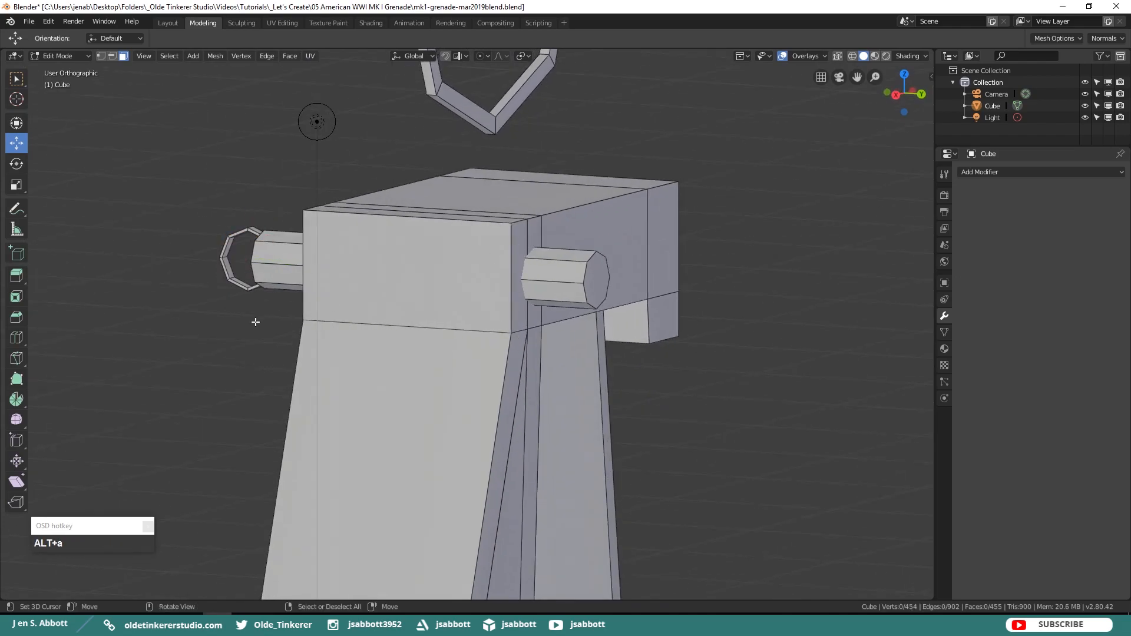
Select the inner face loop of the small ring at the cross pin's end
{"action": "scroll", "coordinate": [255, 325], "scroll_direction": "up", "scroll_amount": 2}
{"action": "middle_click_drag", "start_coordinate": [149, 300], "coordinate": [352, 369], "text": "shift"}
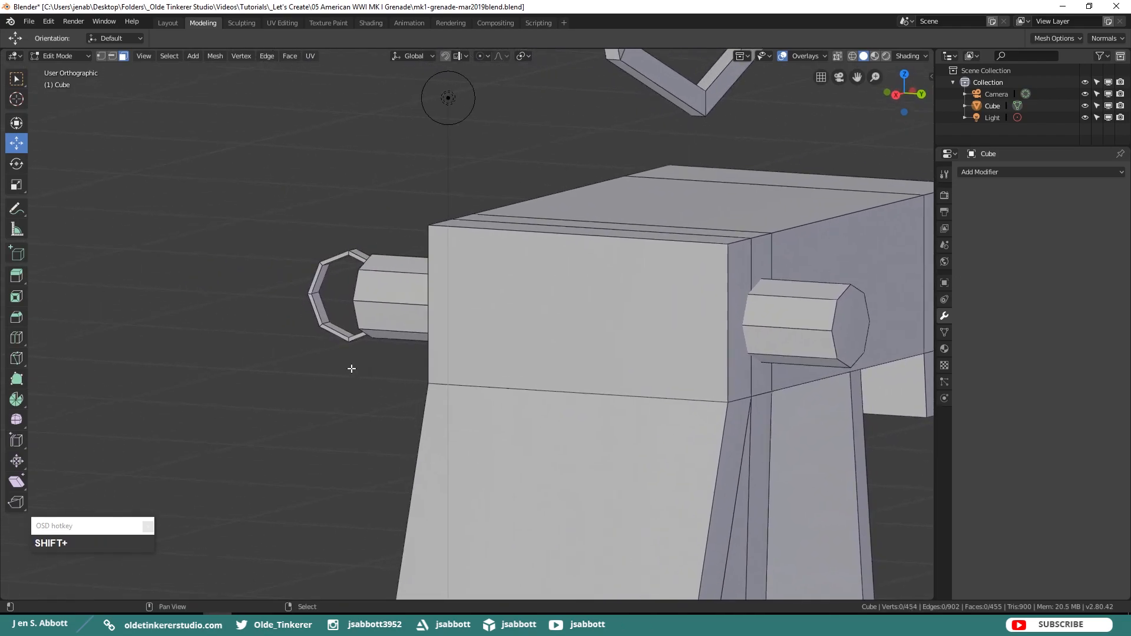
{"action": "left_click", "coordinate": [327, 320], "text": "alt"}
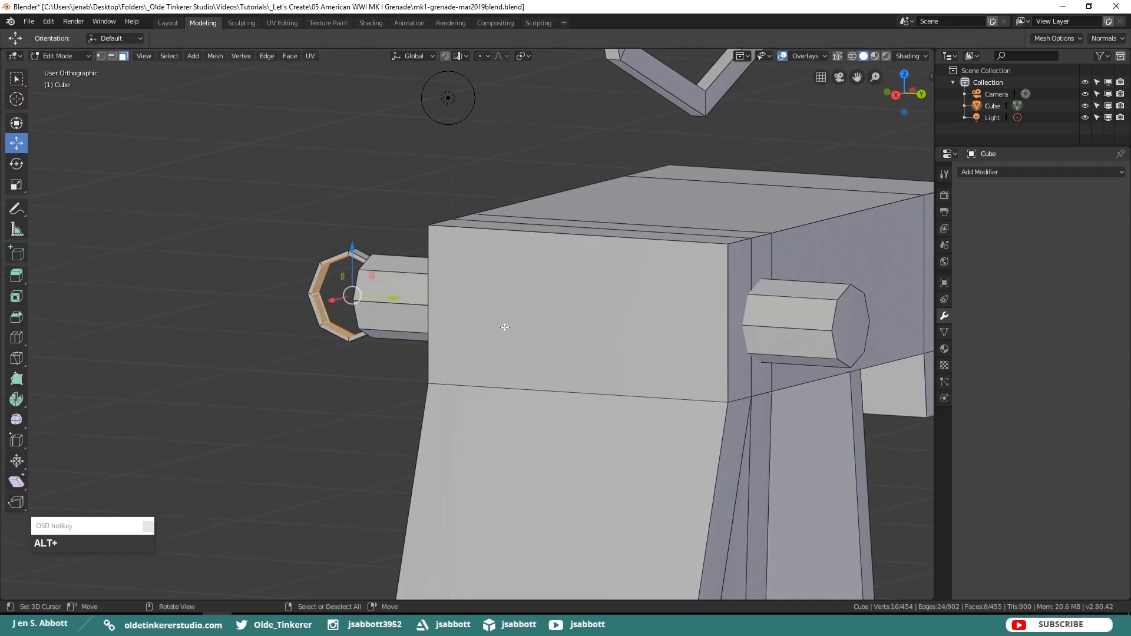
{"action": "key", "text": "KP_1"}
{"action": "key", "text": "KP_3"}
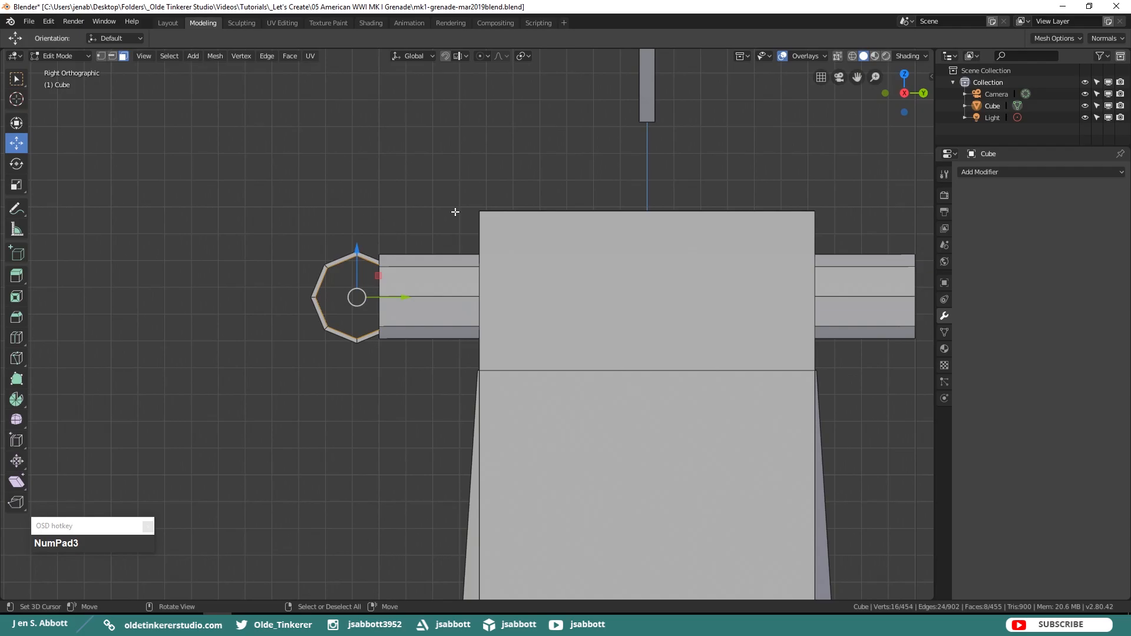
Try to extrude the small ring's selected inner face loop
{"action": "key", "text": "e"}
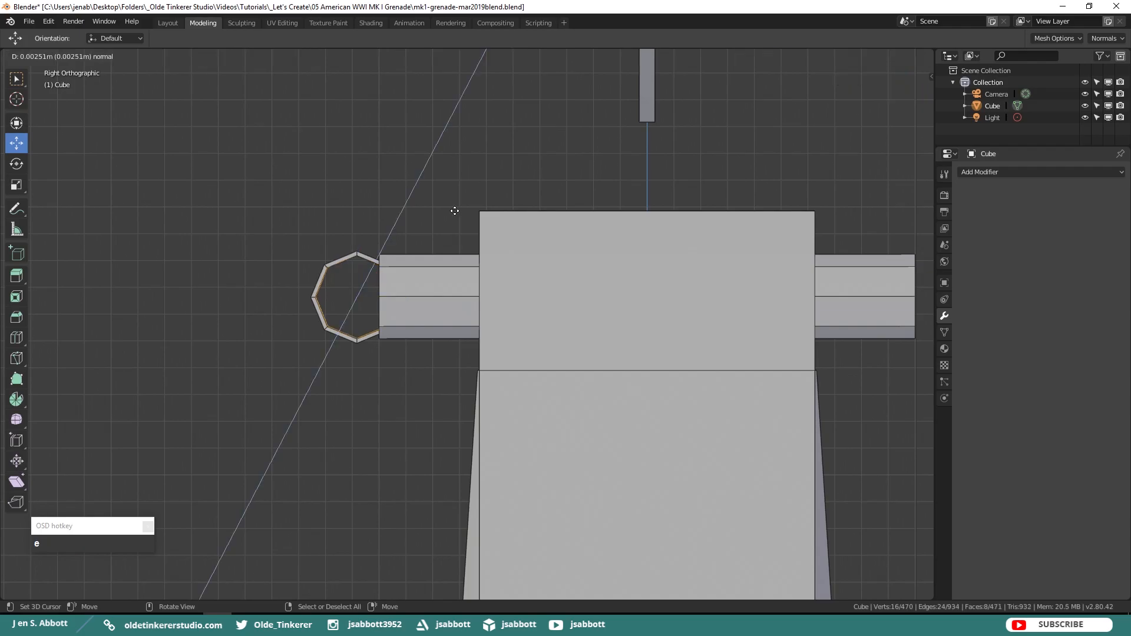
{"action": "left_click", "coordinate": [455, 211]}
{"action": "key", "text": "ctrl+z"}
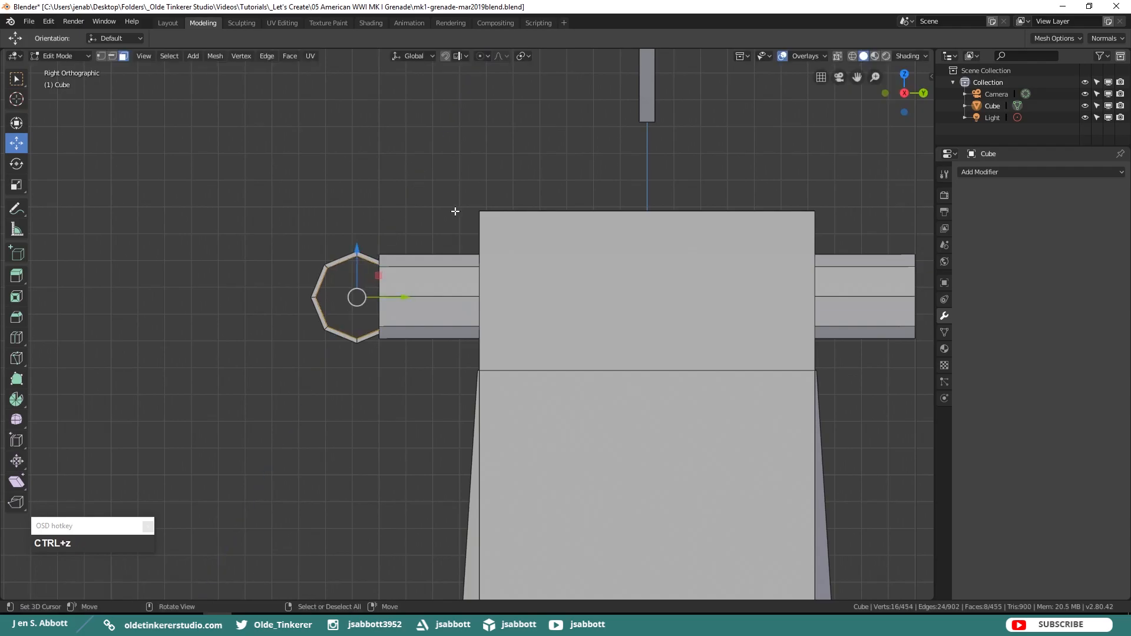
Extrude the small ring's inner face loop along its normals by about 0.009 to thicken the band, and deselect it
{"action": "key", "text": "alt+e"}
{"action": "left_click", "coordinate": [455, 211]}
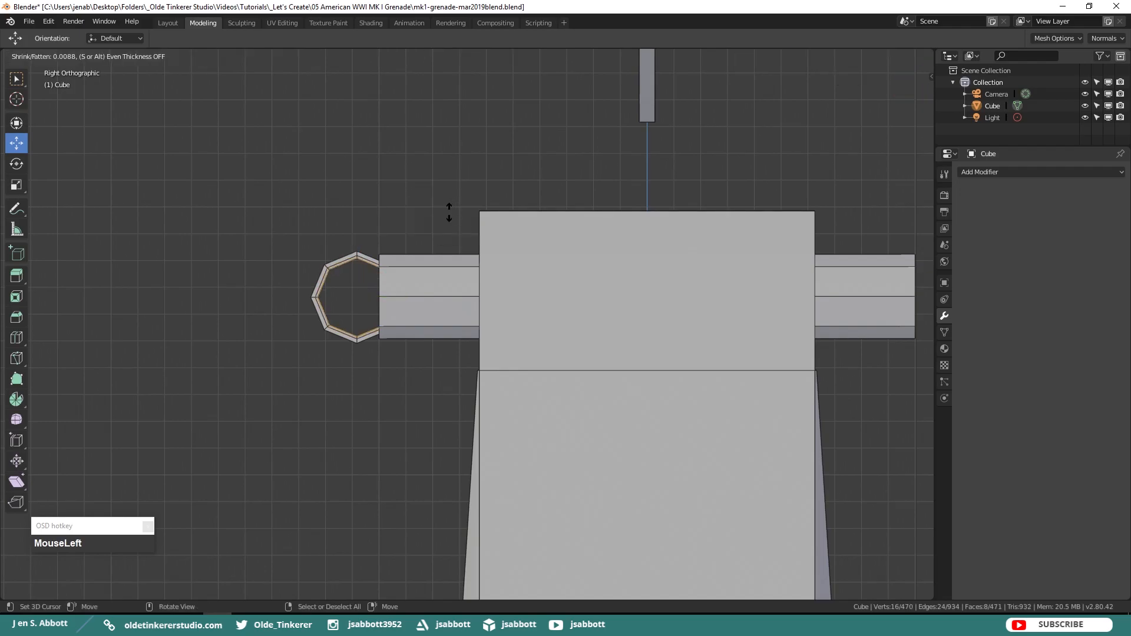
{"action": "left_click", "coordinate": [449, 213]}
{"action": "key", "text": "alt+a"}
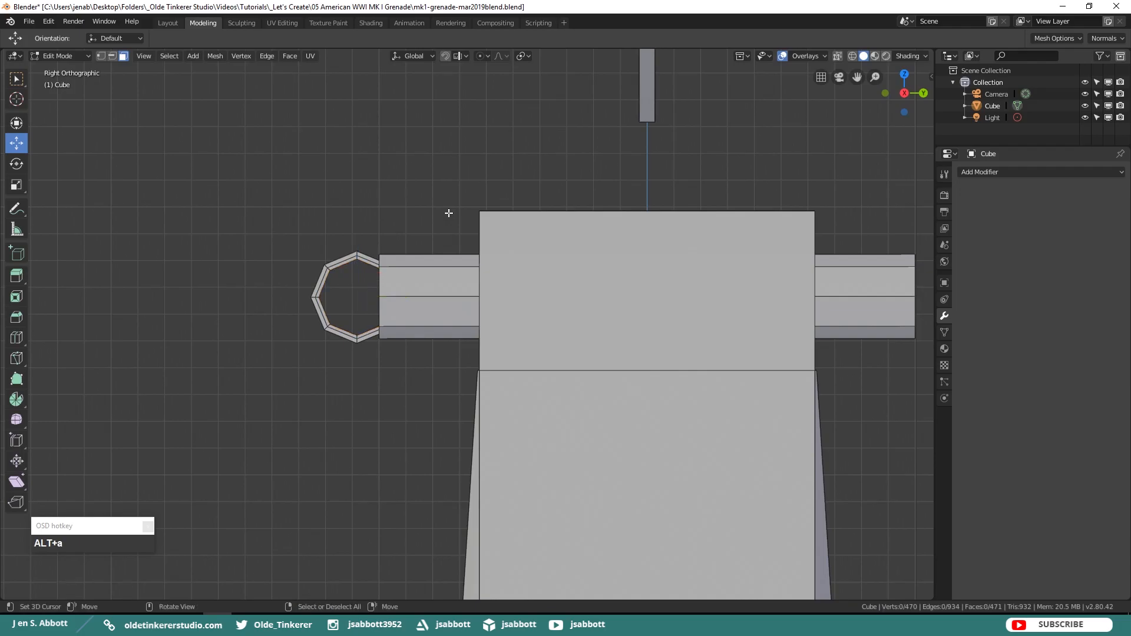
Select the whole large ring and move it along -Y and down in Z to beside the neck, just outside the small ring
{"action": "key", "text": "KP_1"}
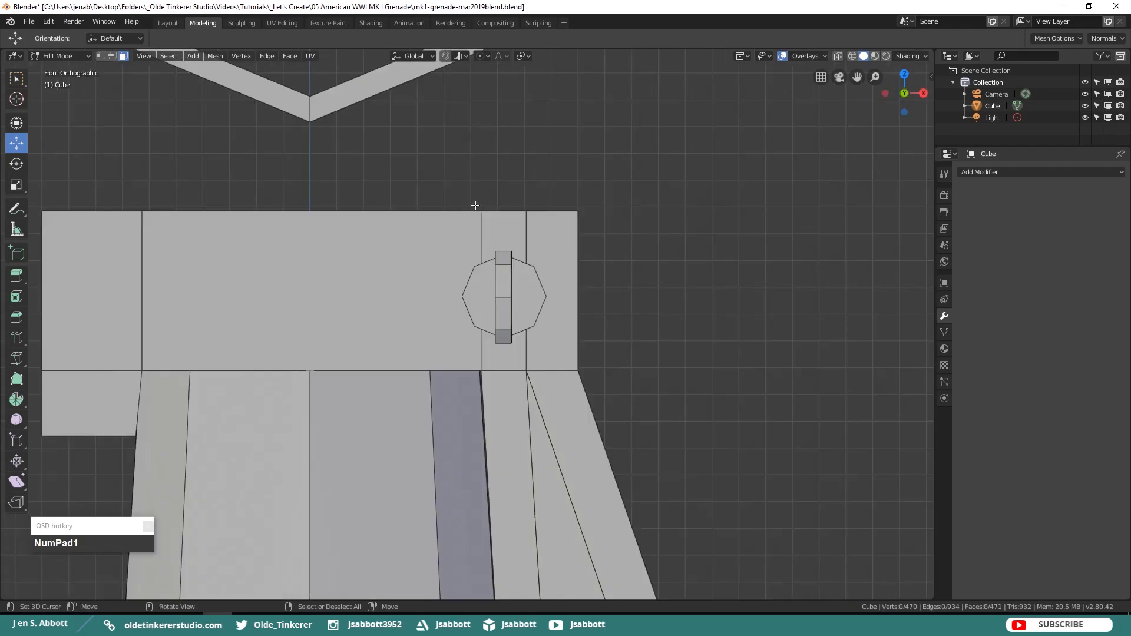
{"action": "scroll", "coordinate": [577, 165], "scroll_direction": "down", "scroll_amount": 3}
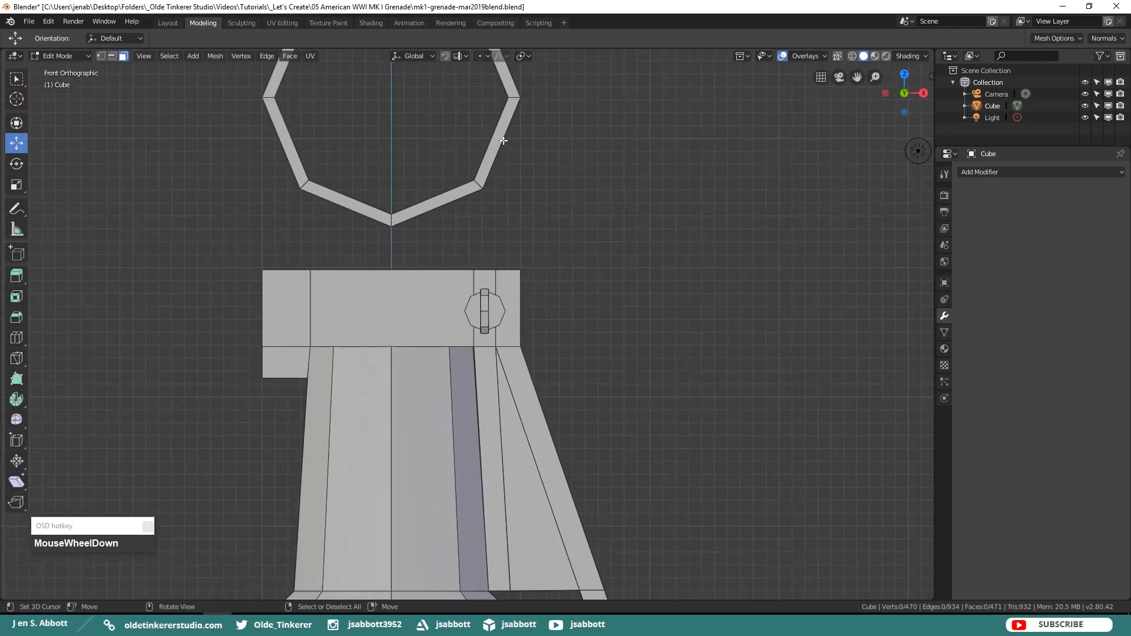
{"action": "key", "text": "l"}
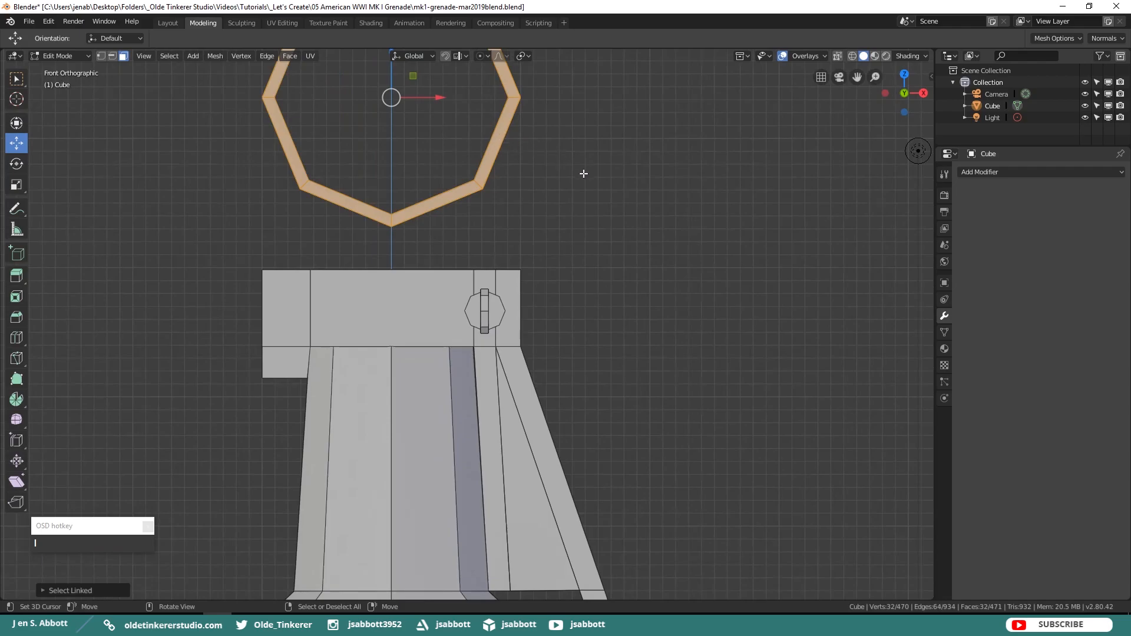
{"action": "key", "text": "KP_3"}
{"action": "left_click_drag", "start_coordinate": [601, 98], "coordinate": [404, 132]}
{"action": "middle_click_drag", "start_coordinate": [389, 101], "coordinate": [414, 201], "text": "shift"}
{"action": "left_click_drag", "start_coordinate": [390, 154], "coordinate": [407, 475]}
{"action": "middle_click_drag", "start_coordinate": [408, 475], "coordinate": [494, 236], "text": "shift"}
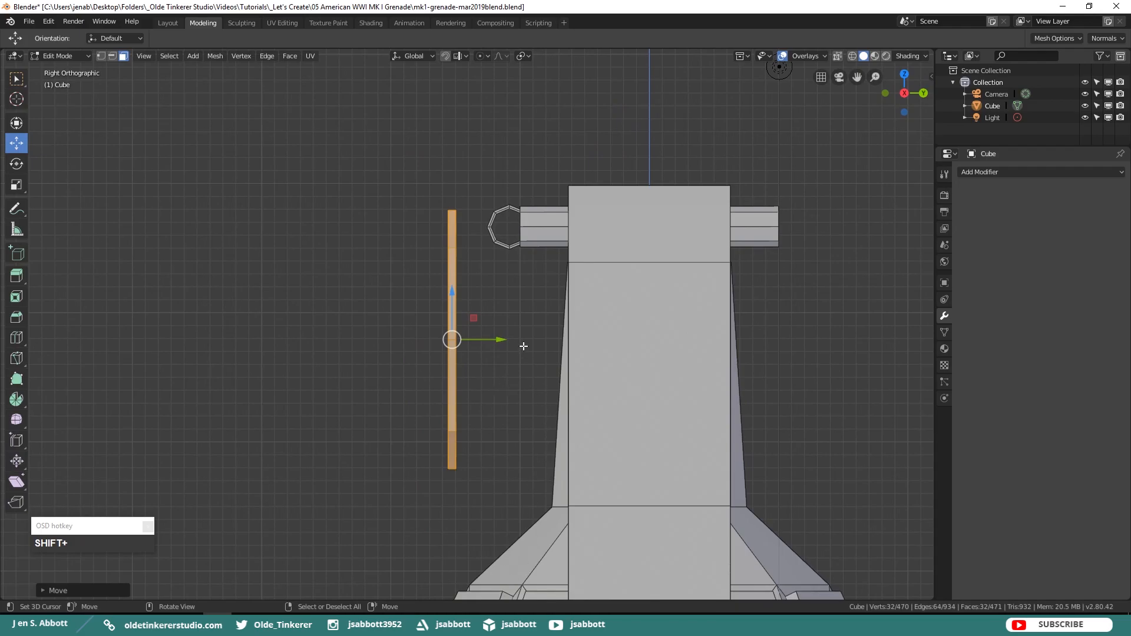
Shift the large ring in Y, Z and X so its upper edge passes through the small ring at the pin's end
{"action": "left_click_drag", "start_coordinate": [502, 340], "coordinate": [555, 350]}
{"action": "left_click_drag", "start_coordinate": [501, 297], "coordinate": [502, 311]}
{"action": "key", "text": "KP_1"}
{"action": "left_click_drag", "start_coordinate": [434, 363], "coordinate": [537, 348]}
Tilt the large ring slightly in the side view, nudge it back inside the small ring, and deselect it
{"action": "key", "text": "KP_3"}
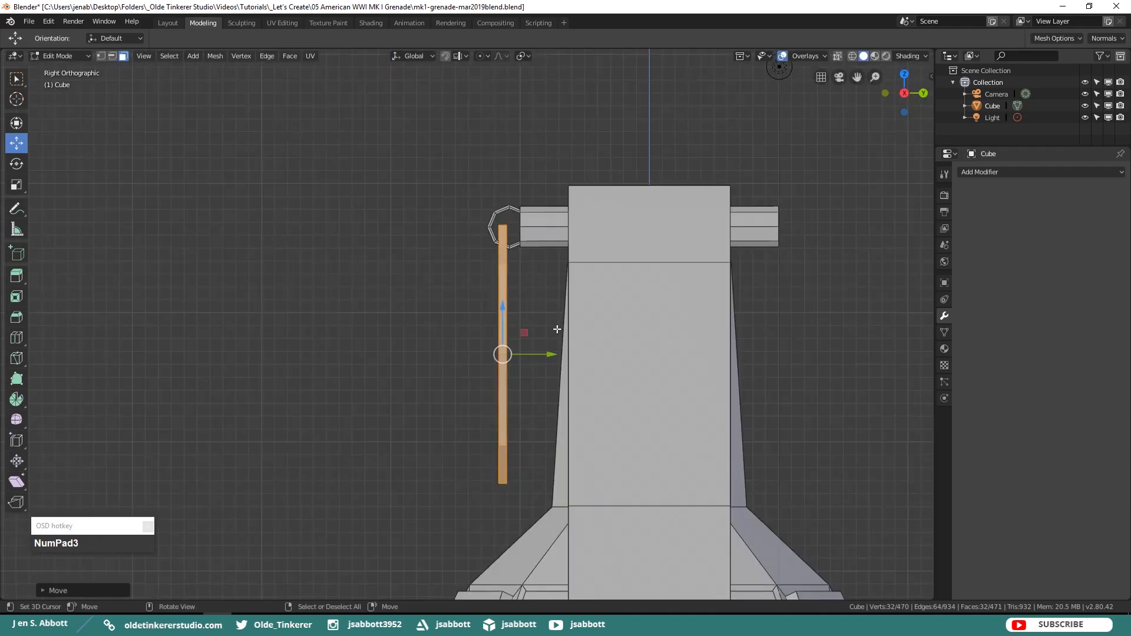
{"action": "key", "text": "r"}
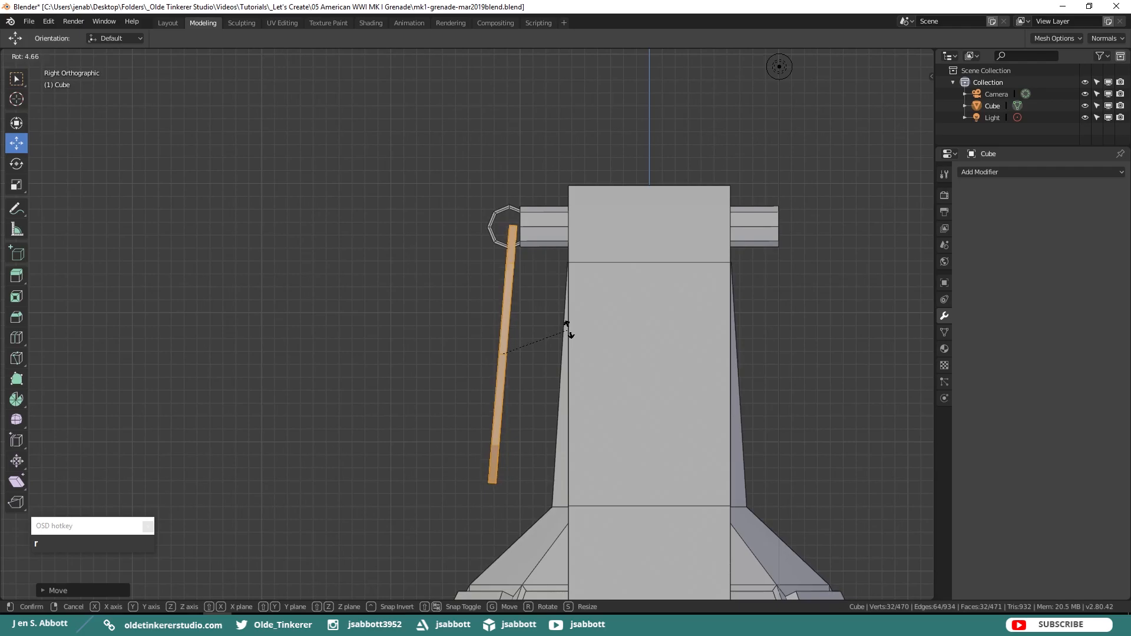
{"action": "left_click", "coordinate": [575, 327]}
{"action": "left_click_drag", "start_coordinate": [553, 353], "coordinate": [546, 354]}
{"action": "middle_click_drag", "start_coordinate": [518, 328], "coordinate": [513, 323]}
{"action": "scroll", "coordinate": [513, 324], "scroll_direction": "down", "scroll_amount": 2}
{"action": "left_click_drag", "start_coordinate": [497, 307], "coordinate": [496, 309]}
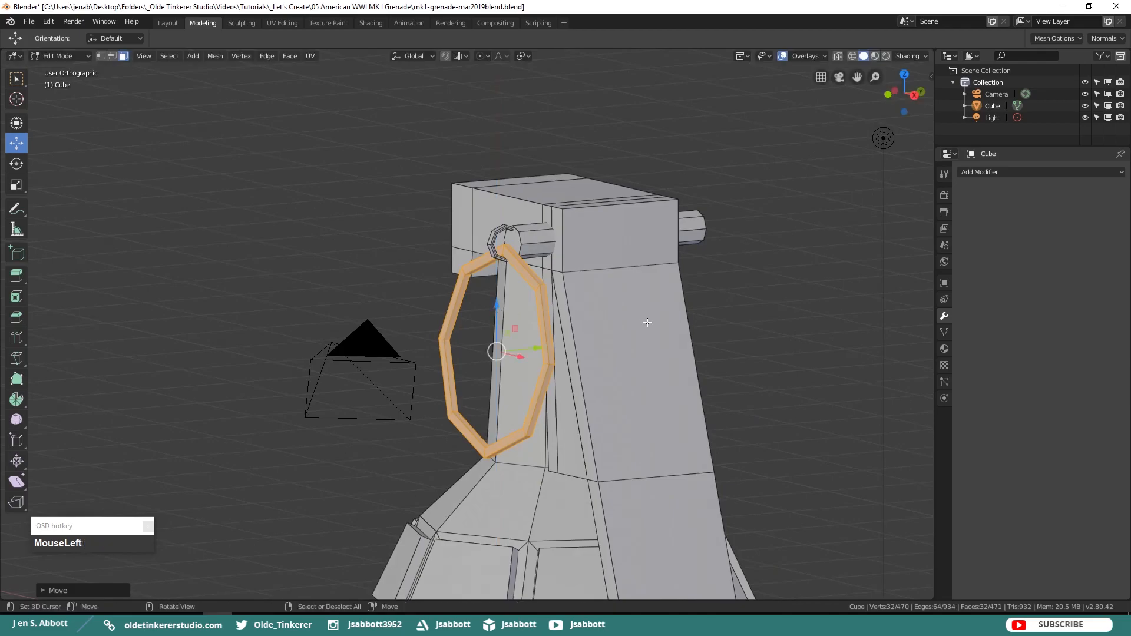
{"action": "key", "text": "alt+a"}
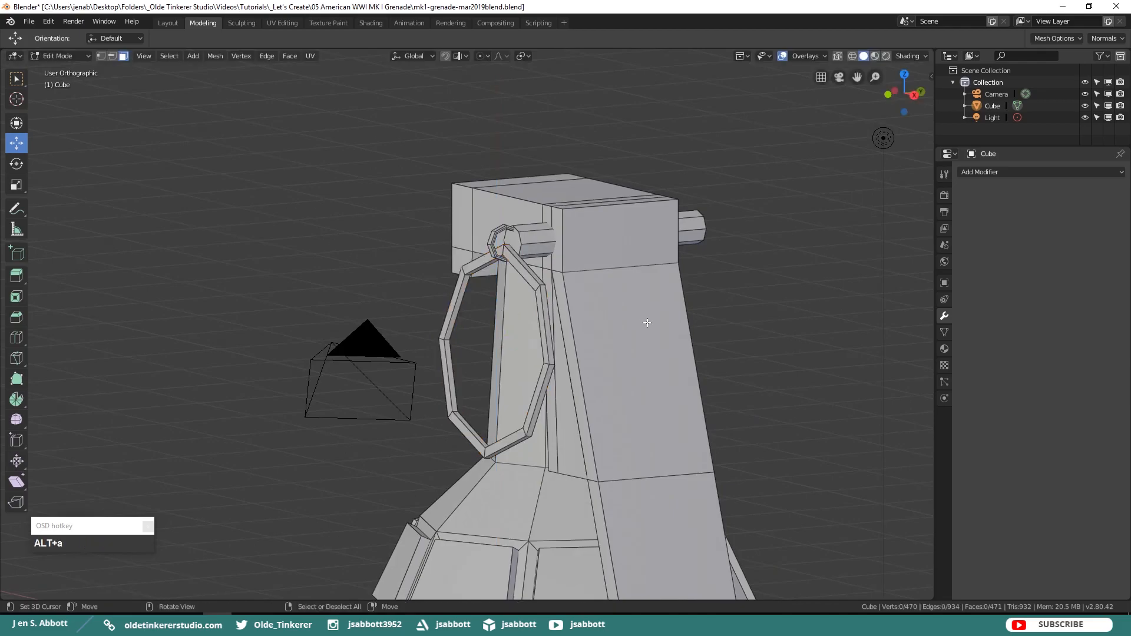
Shorten the cross pin's ringless end by moving its end face along Y towards the fuze head, and deselect it
{"action": "middle_click_drag", "start_coordinate": [462, 341], "coordinate": [399, 335]}
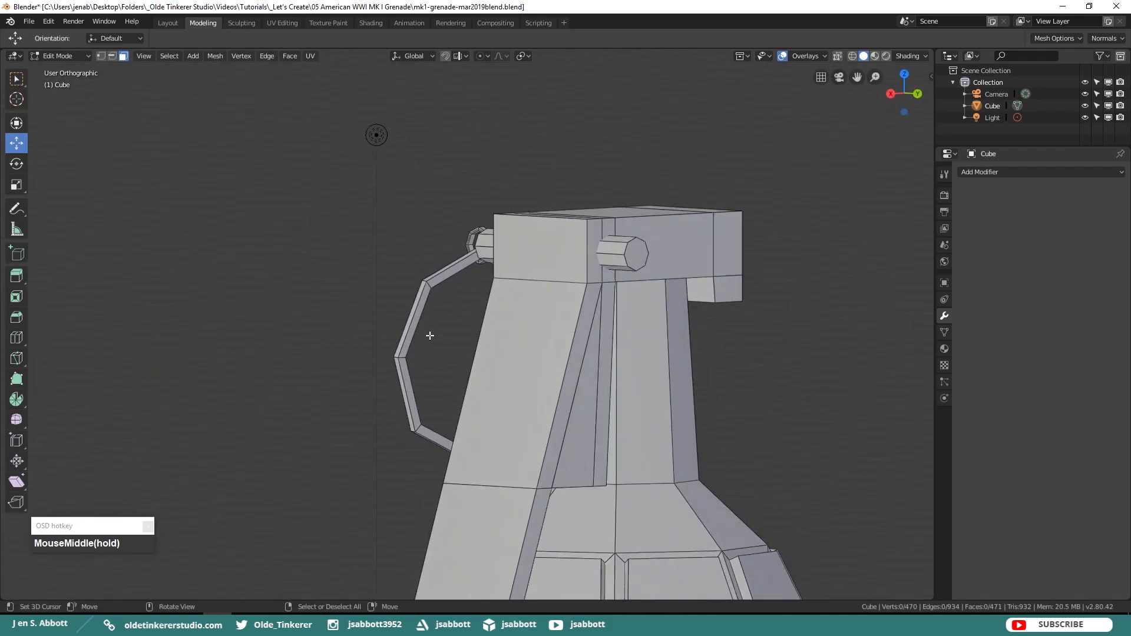
{"action": "right_click", "coordinate": [638, 253]}
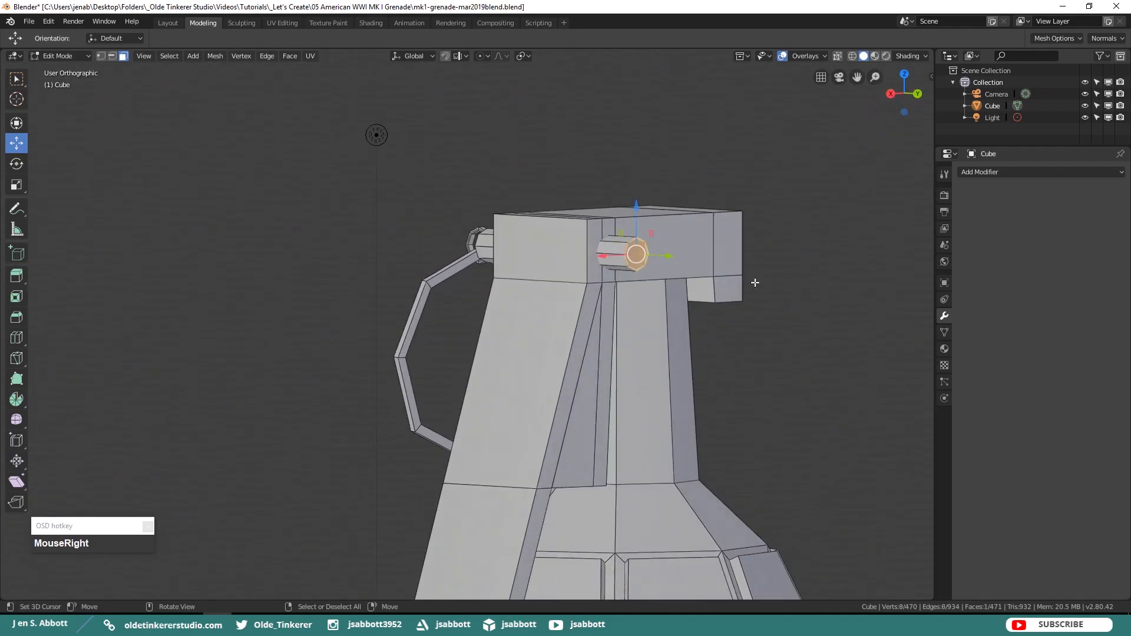
{"action": "key", "text": "KP_3"}
{"action": "left_click_drag", "start_coordinate": [779, 248], "coordinate": [743, 247]}
{"action": "key", "text": "alt+a"}
Check the whole grenade and save the file
{"action": "scroll", "coordinate": [741, 330], "scroll_direction": "down", "scroll_amount": 4}
{"action": "scroll", "coordinate": [741, 330], "scroll_direction": "down", "scroll_amount": 2}
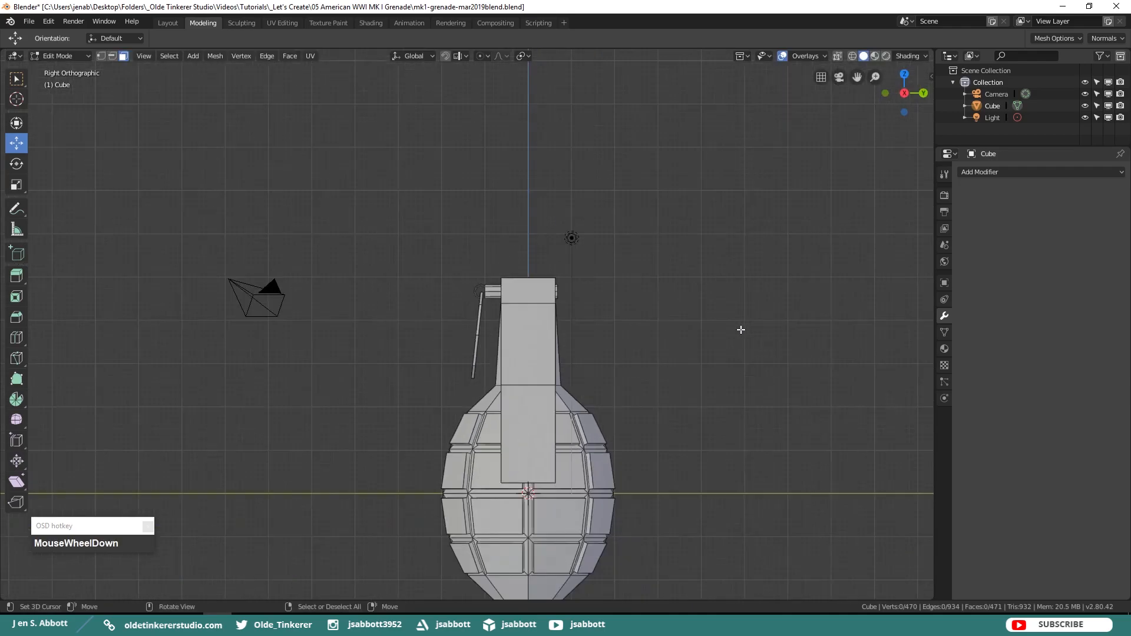
{"action": "middle_click_drag", "start_coordinate": [391, 430], "coordinate": [627, 332]}
{"action": "key", "text": "KP_1"}
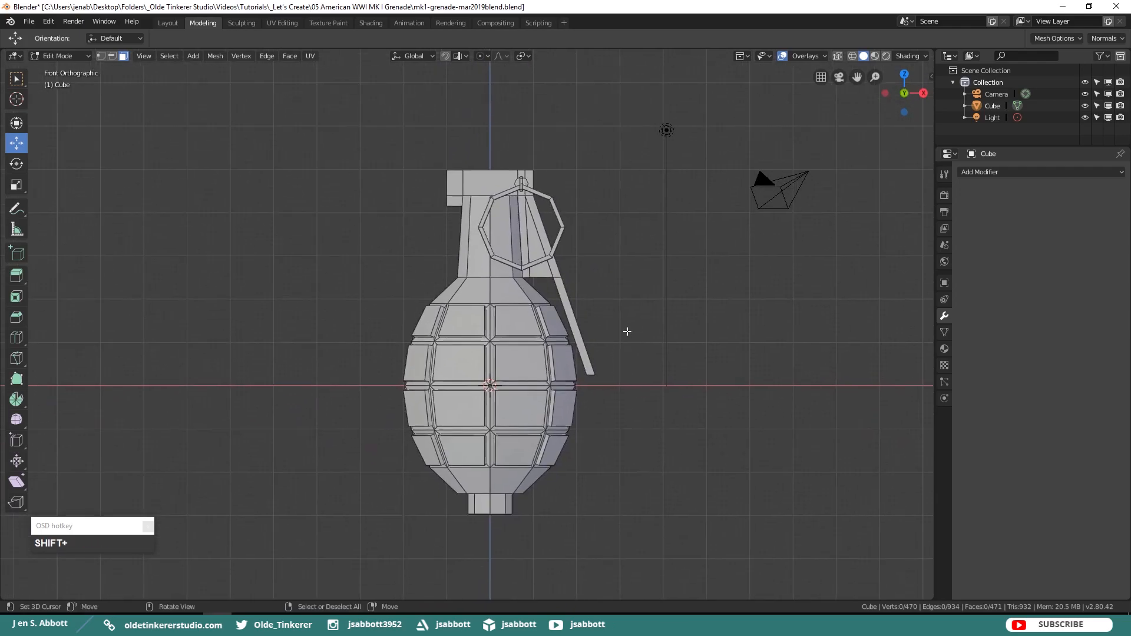
{"action": "key", "text": "ctrl+s"}
{"action": "scroll", "coordinate": [573, 160], "scroll_direction": "down", "scroll_amount": 1}
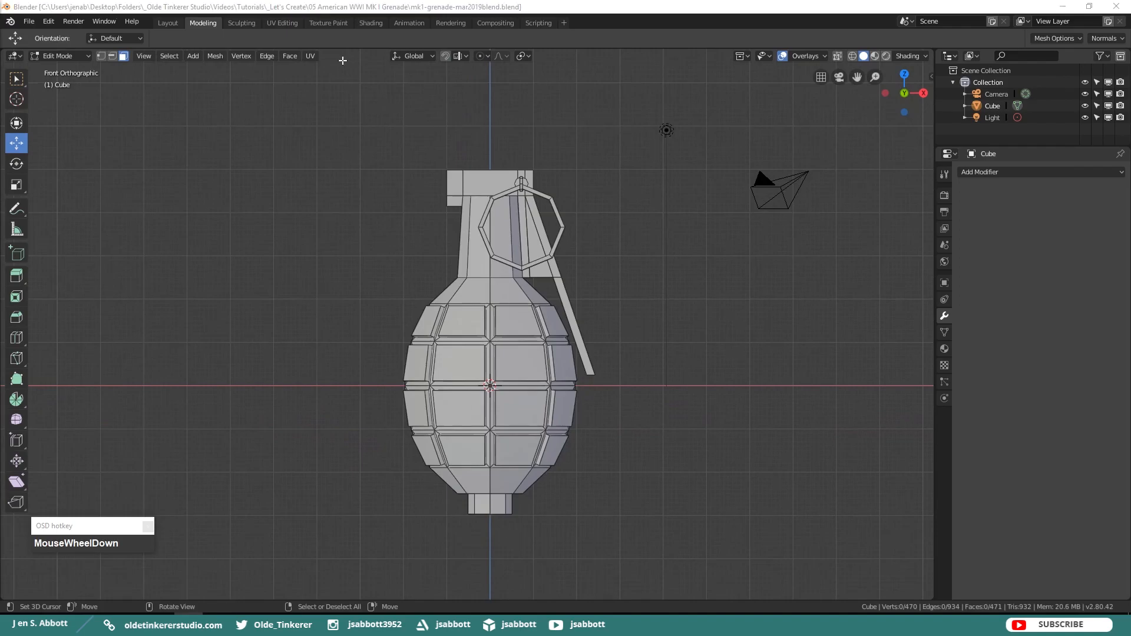
Unwrap the entire grenade mesh with Smart UV Project using an increased island margin, and export the UV layout
{"action": "left_click", "coordinate": [282, 22]}
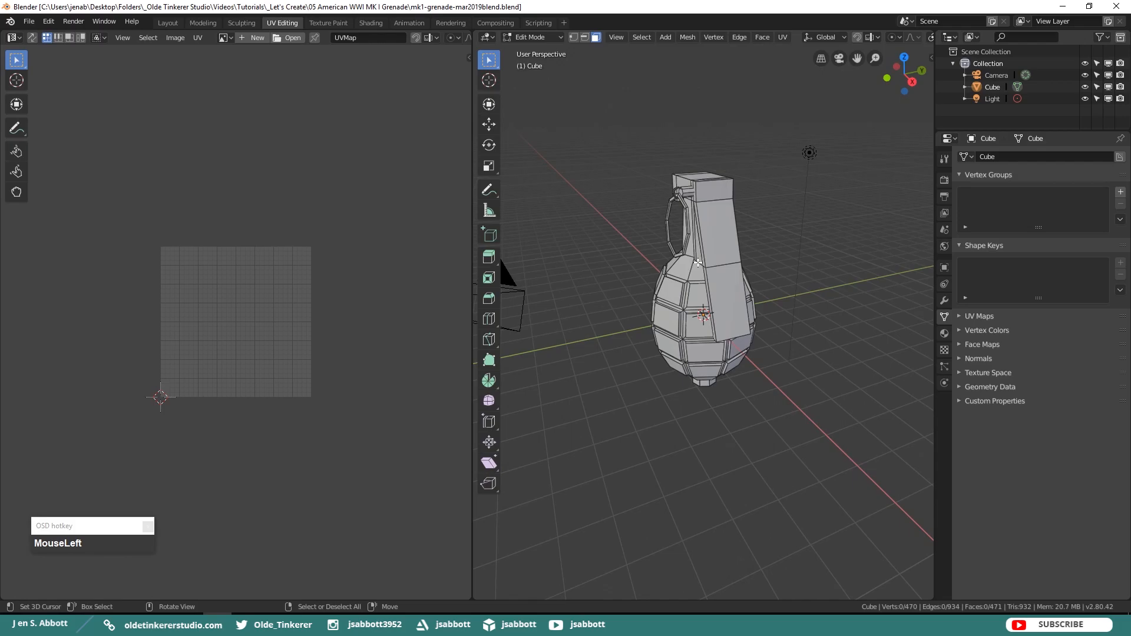
{"action": "key", "text": "a"}
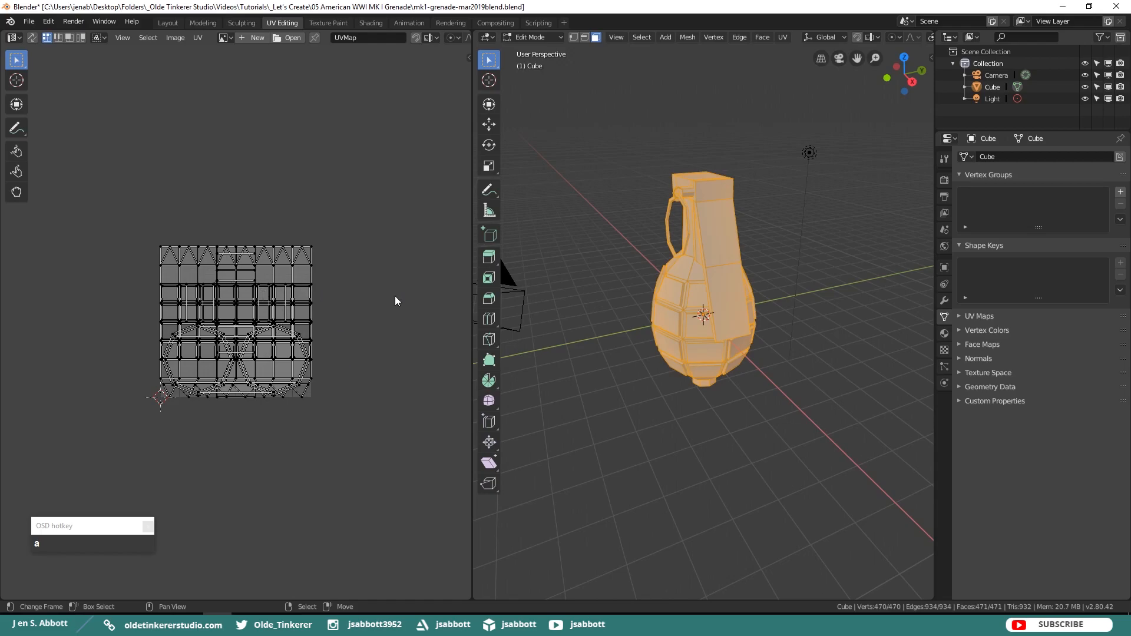
{"action": "key", "text": "u"}
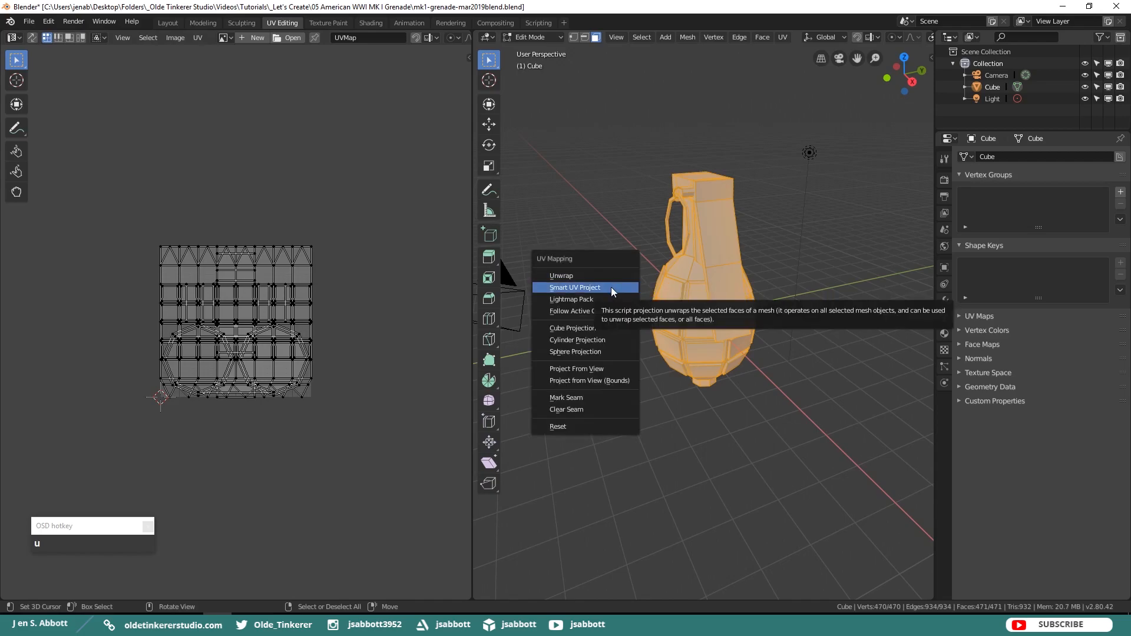
{"action": "left_click", "coordinate": [610, 287]}
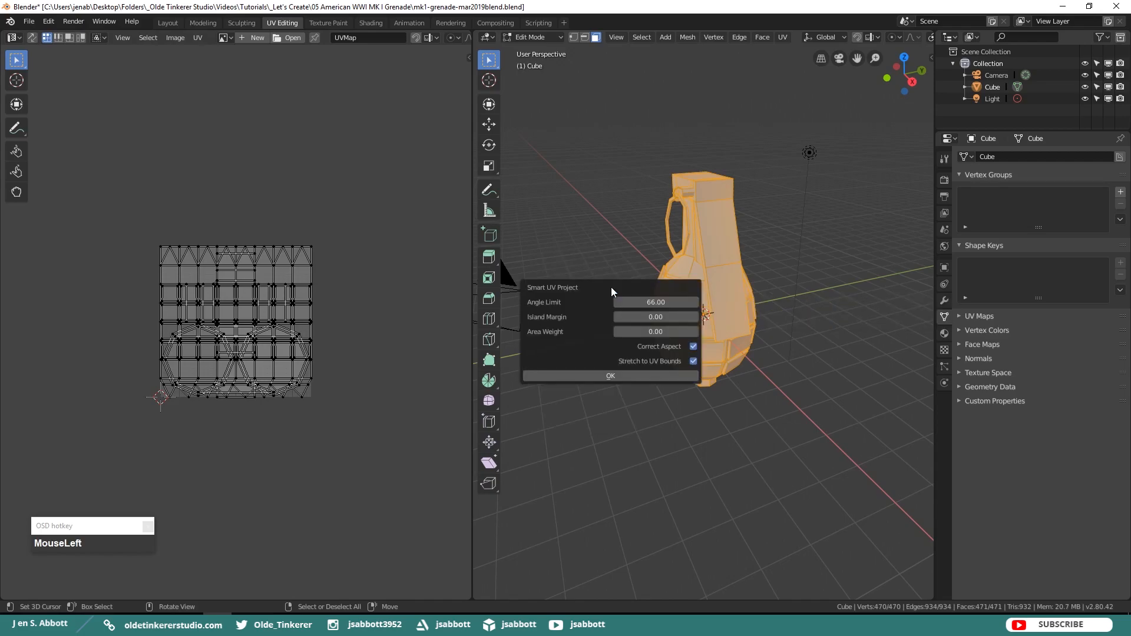
{"action": "left_click", "coordinate": [694, 316]}
{"action": "left_click", "coordinate": [694, 315]}
{"action": "left_click", "coordinate": [693, 315]}
{"action": "left_click", "coordinate": [616, 376]}
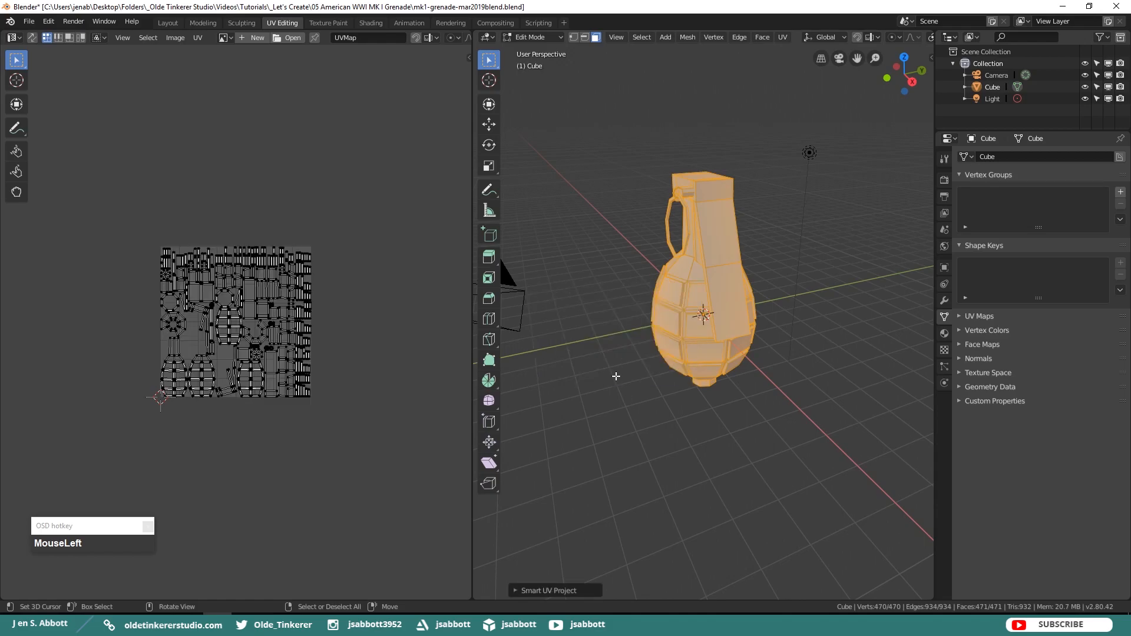
{"action": "left_click", "coordinate": [198, 38]}
Remove the existing material slot from the grenade object and return to Edit Mode
{"action": "key", "text": "Tab"}
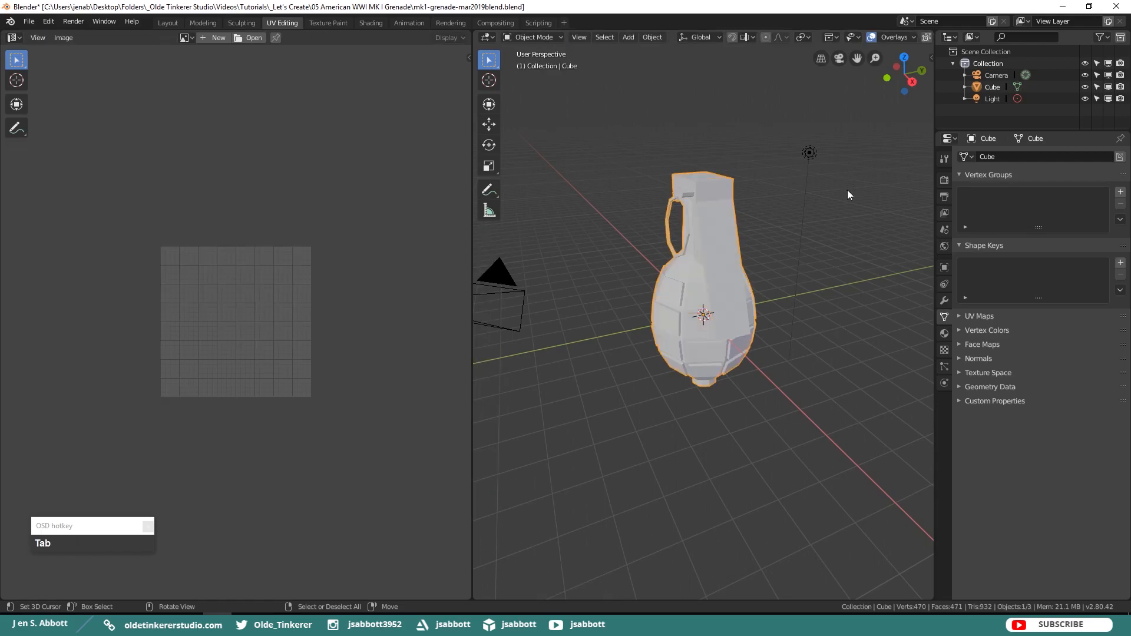
{"action": "left_click", "coordinate": [944, 334]}
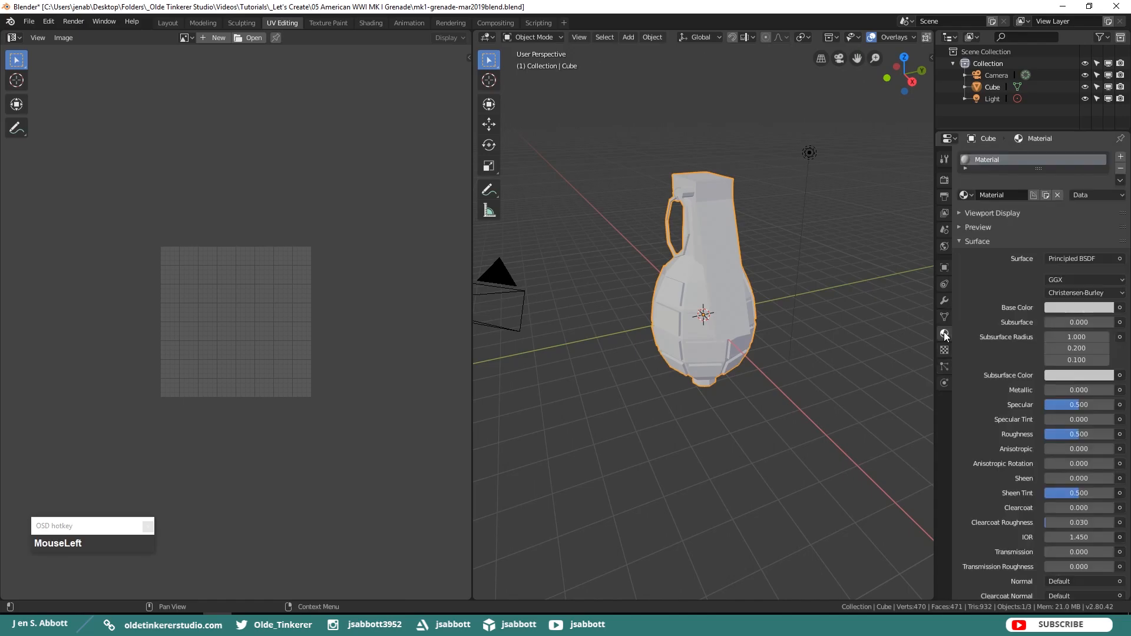
{"action": "left_click", "coordinate": [1121, 170]}
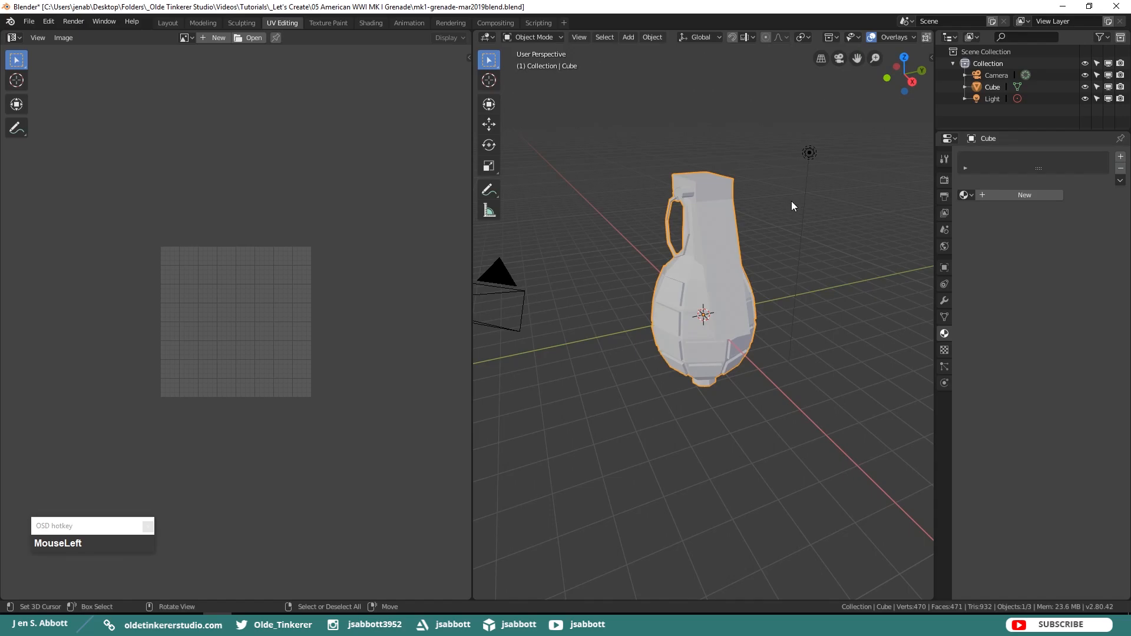
{"action": "key", "text": "Tab"}
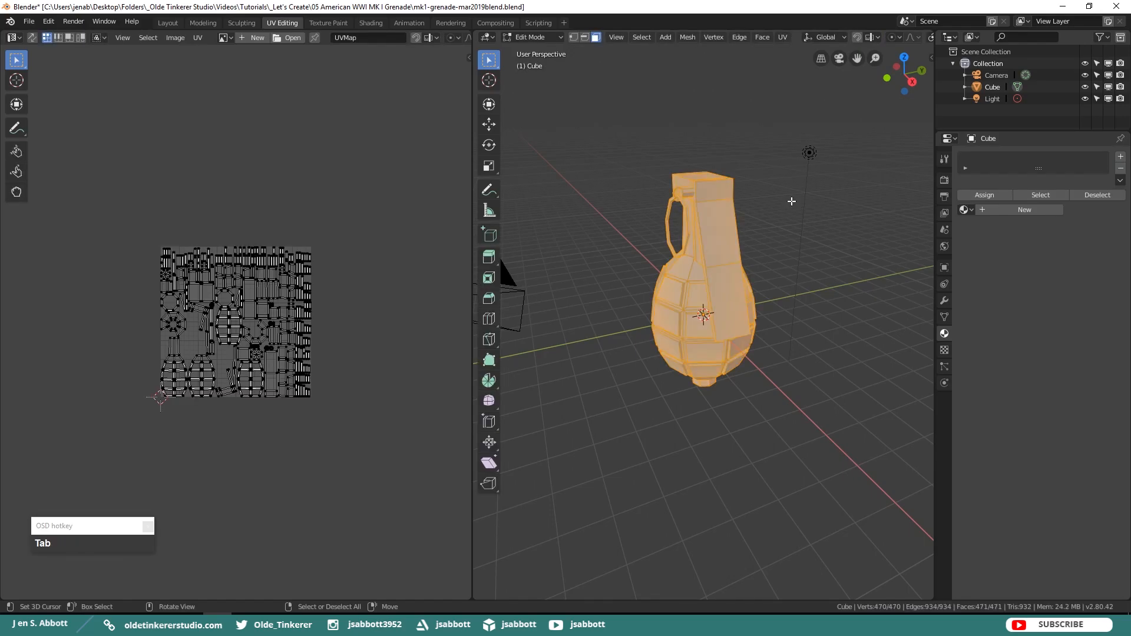
Switch to the Shading workspace and create a new material for the grenade named metal
{"action": "left_click", "coordinate": [371, 22]}
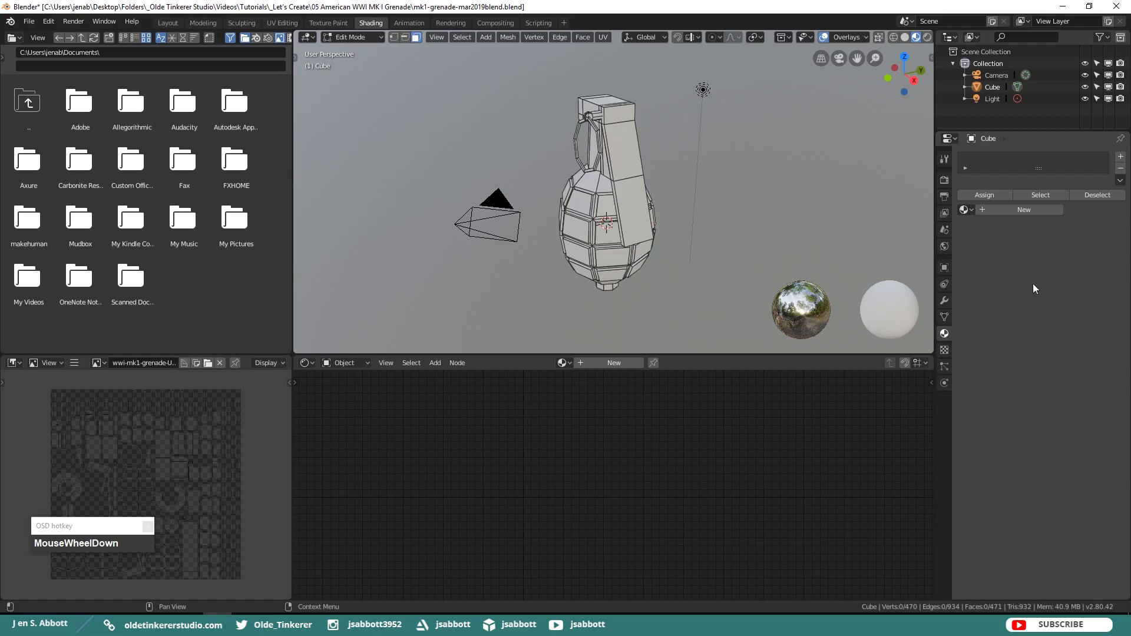
{"action": "left_click", "coordinate": [1015, 209]}
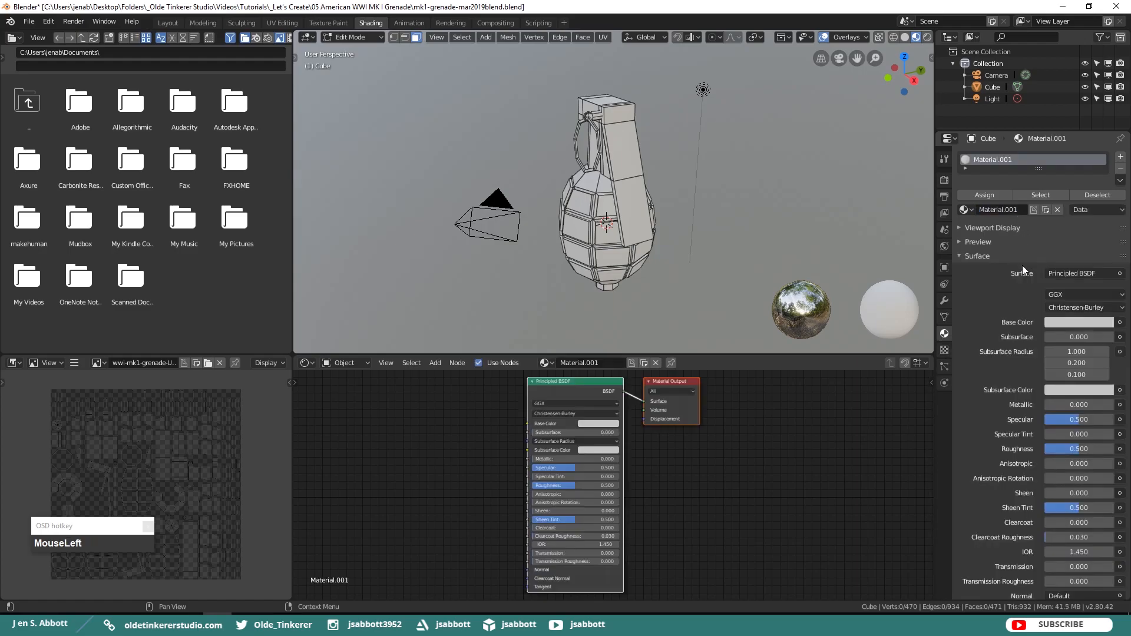
{"action": "double_click", "coordinate": [1001, 209]}
{"action": "type", "text": "metal"}
{"action": "key", "text": "Return"}
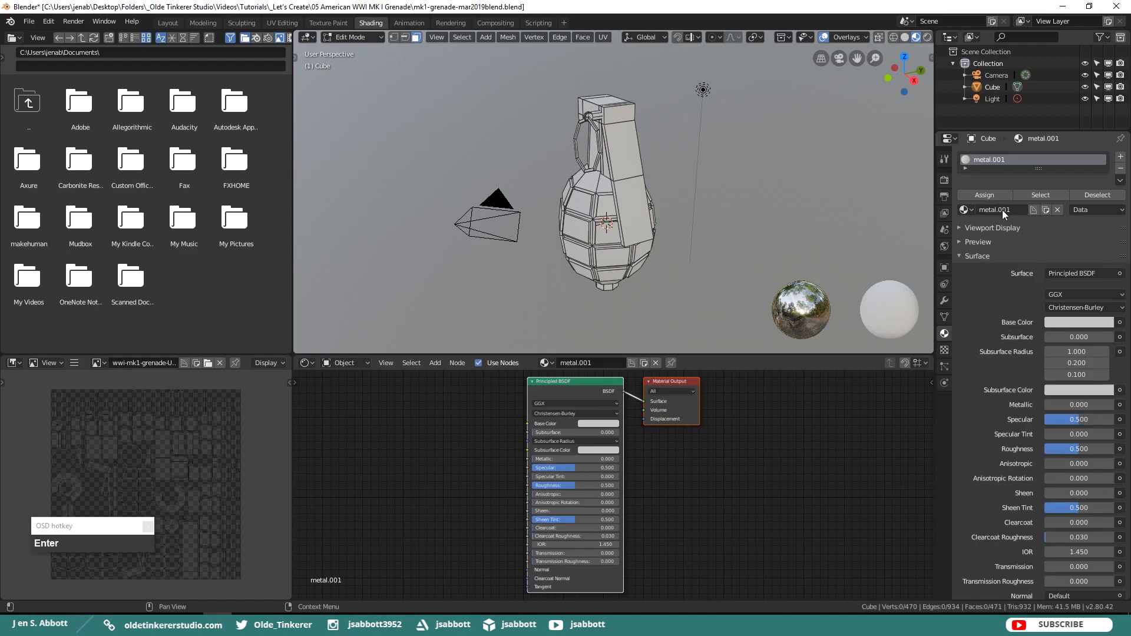
Set the metal material's base color to hex 47661B
{"action": "left_click", "coordinate": [1062, 323]}
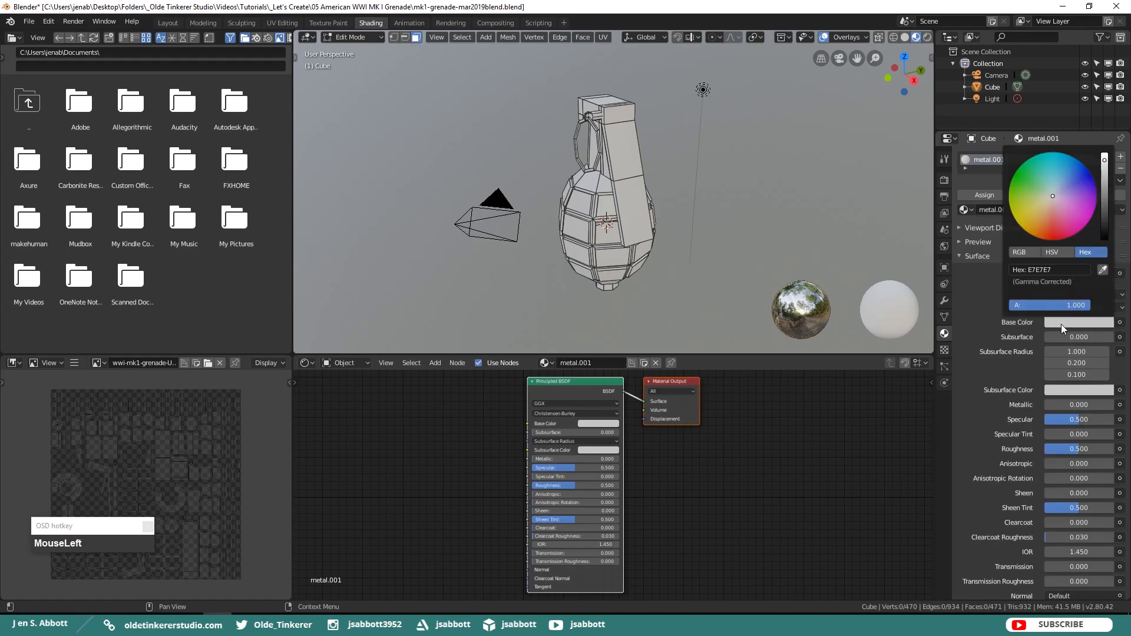
{"action": "left_click", "coordinate": [1060, 271]}
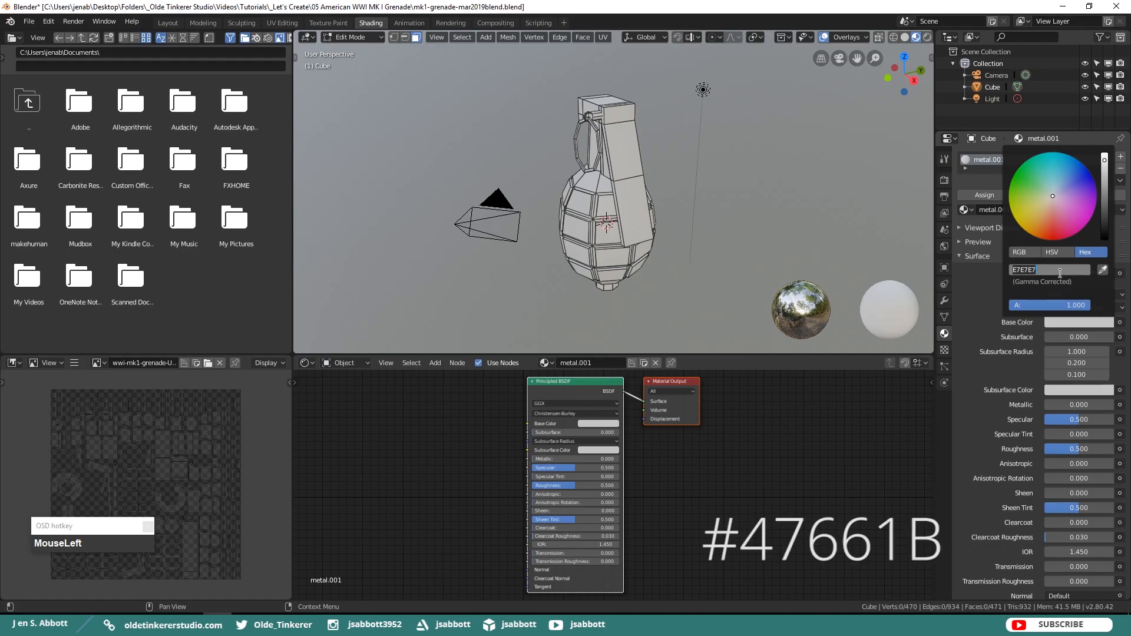
{"action": "type", "text": "47661B"}
{"action": "key", "text": "Return"}
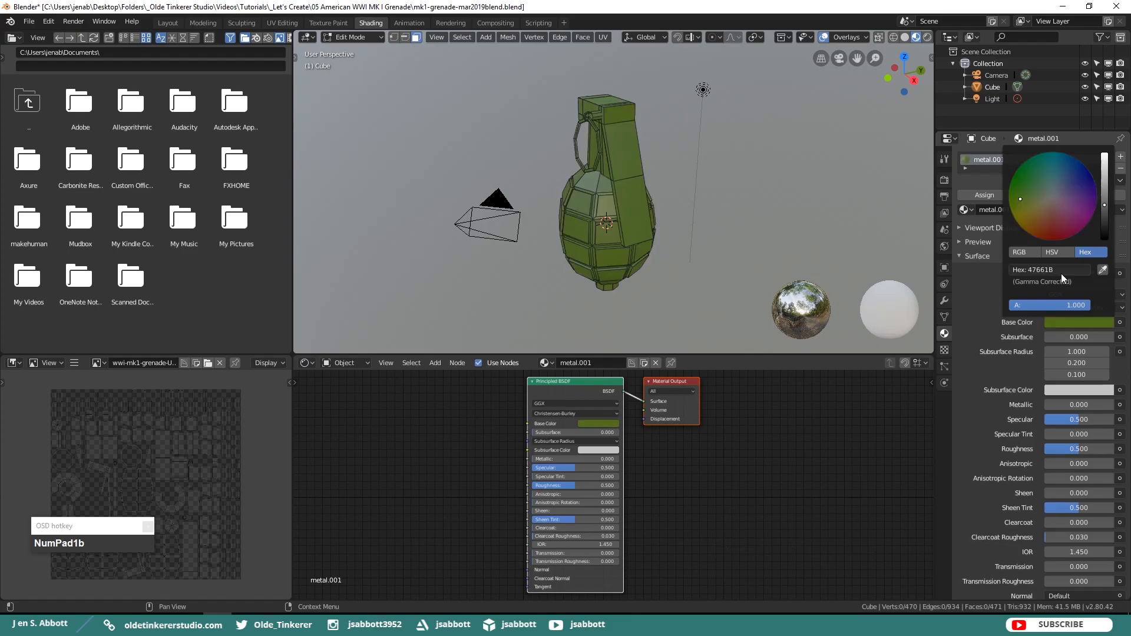
{"action": "left_click", "coordinate": [973, 316]}
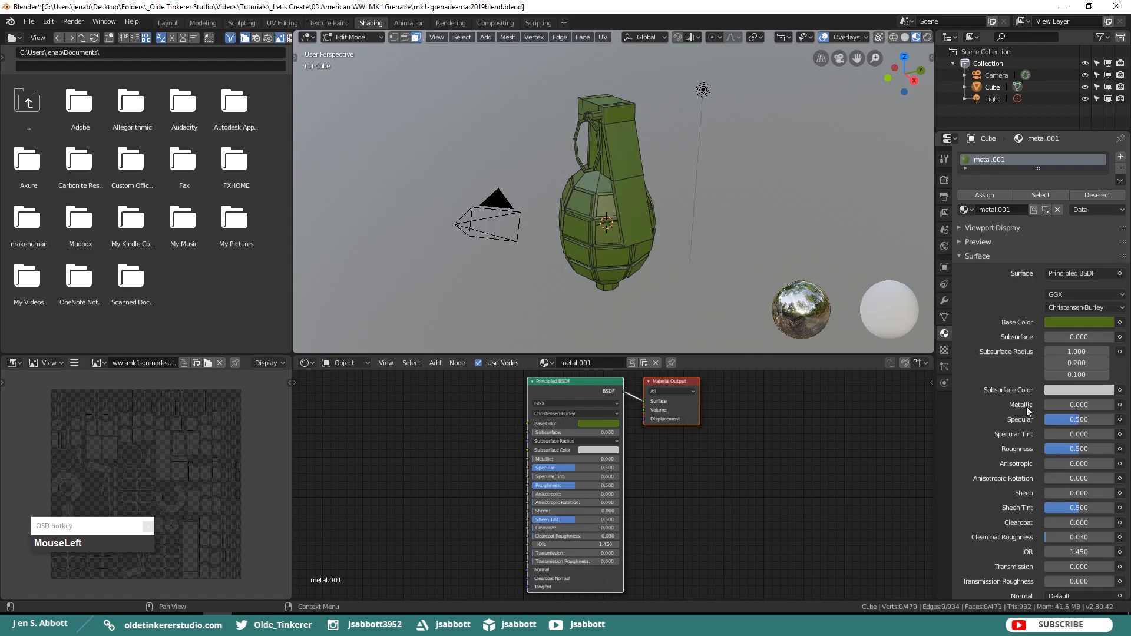
Set the metal material's Metallic value to 1 and its Roughness to 0.4
{"action": "left_click", "coordinate": [1051, 404]}
{"action": "type", "text": "1"}
{"action": "key", "text": "Return"}
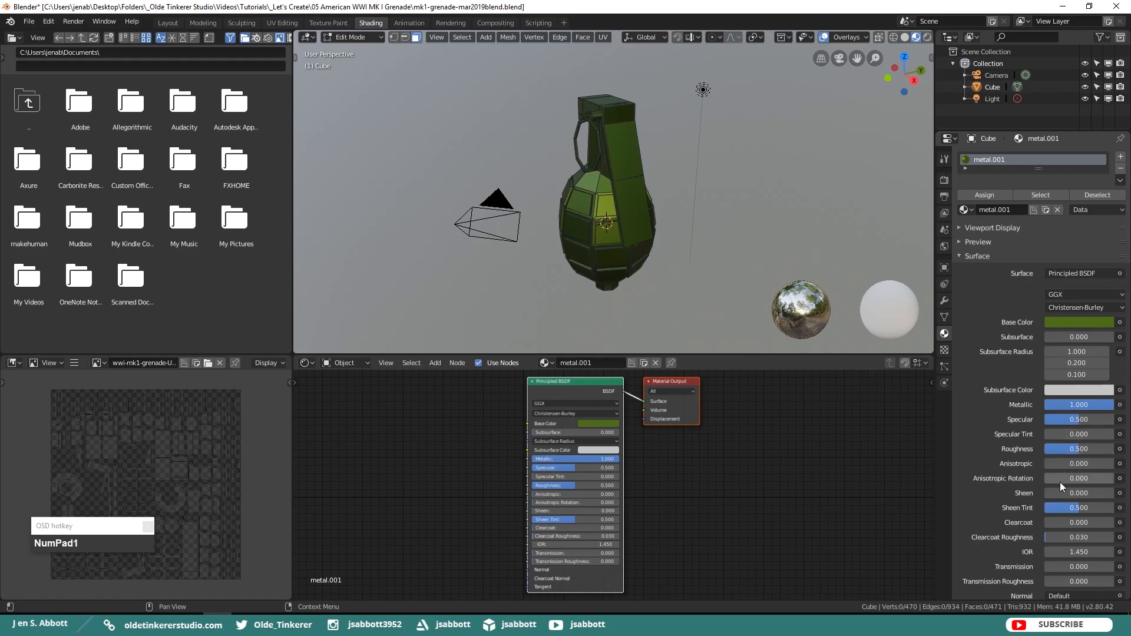
{"action": "left_click", "coordinate": [1087, 450]}
{"action": "type", "text": ".4"}
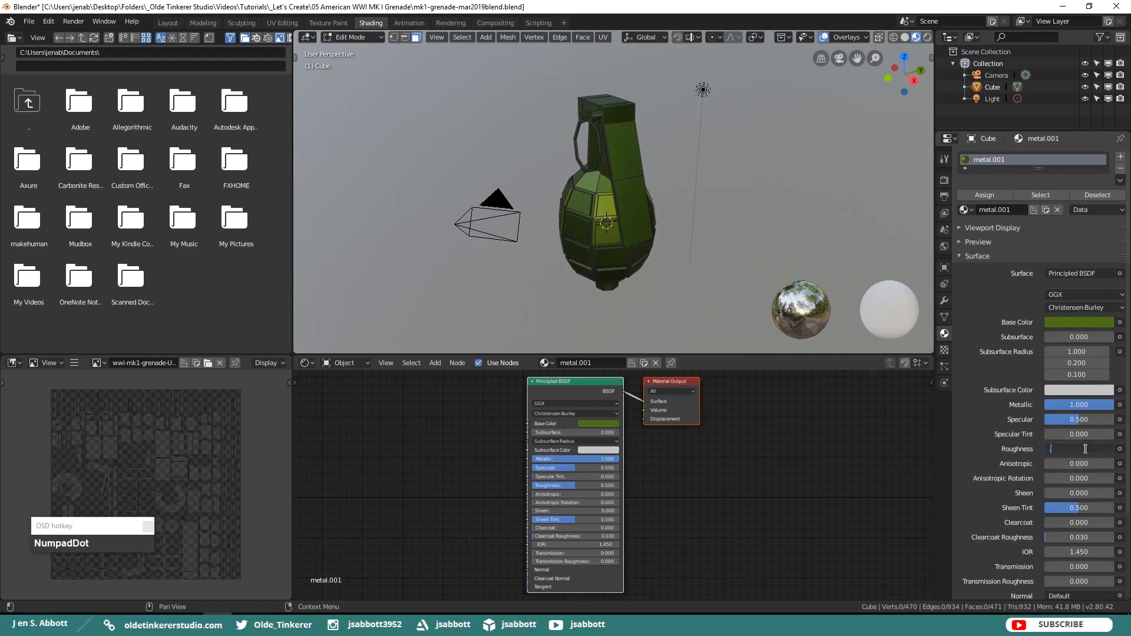
{"action": "key", "text": "Return"}
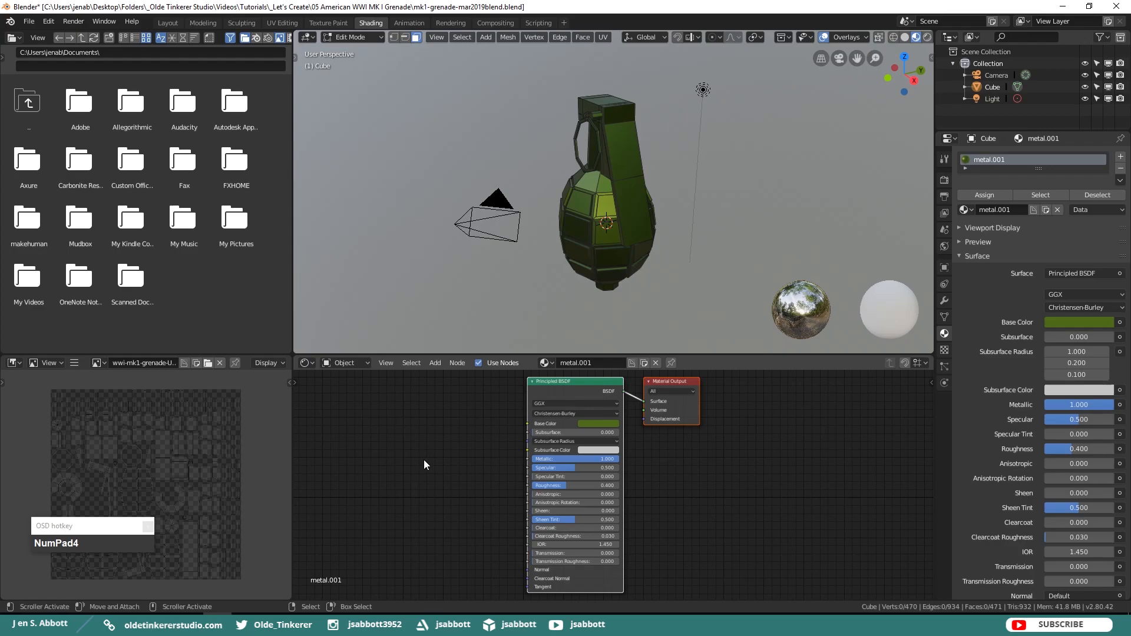
Add an Image Texture node beside the Principled BSDF and assign the existing grenade UV PNG image to it
{"action": "key", "text": "shift+a"}
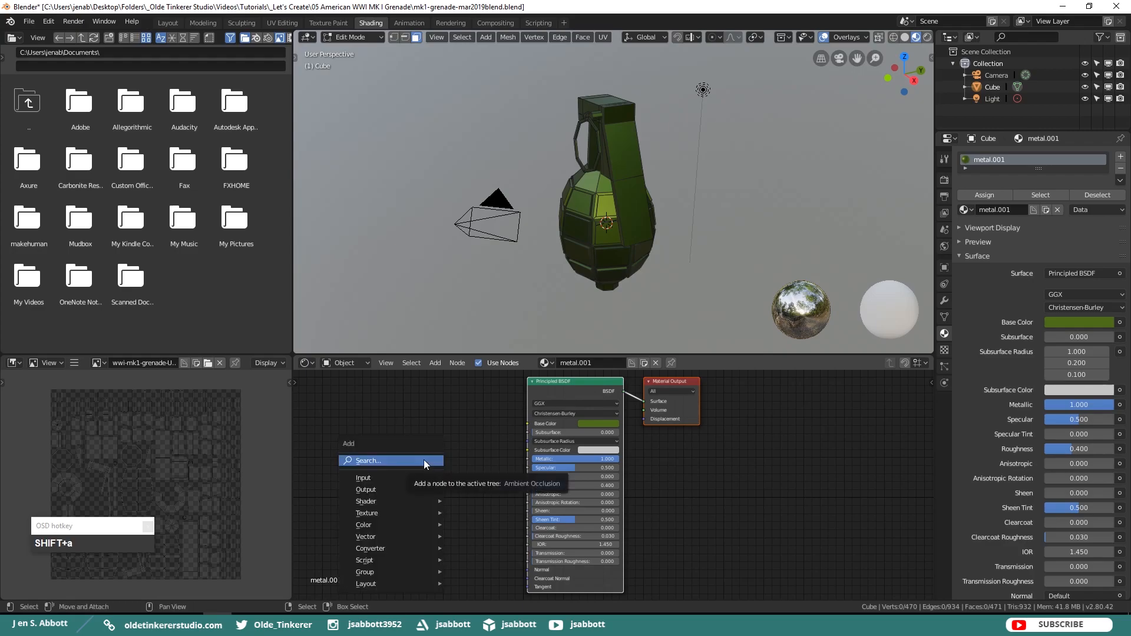
{"action": "mouse_move", "coordinate": [412, 511]}
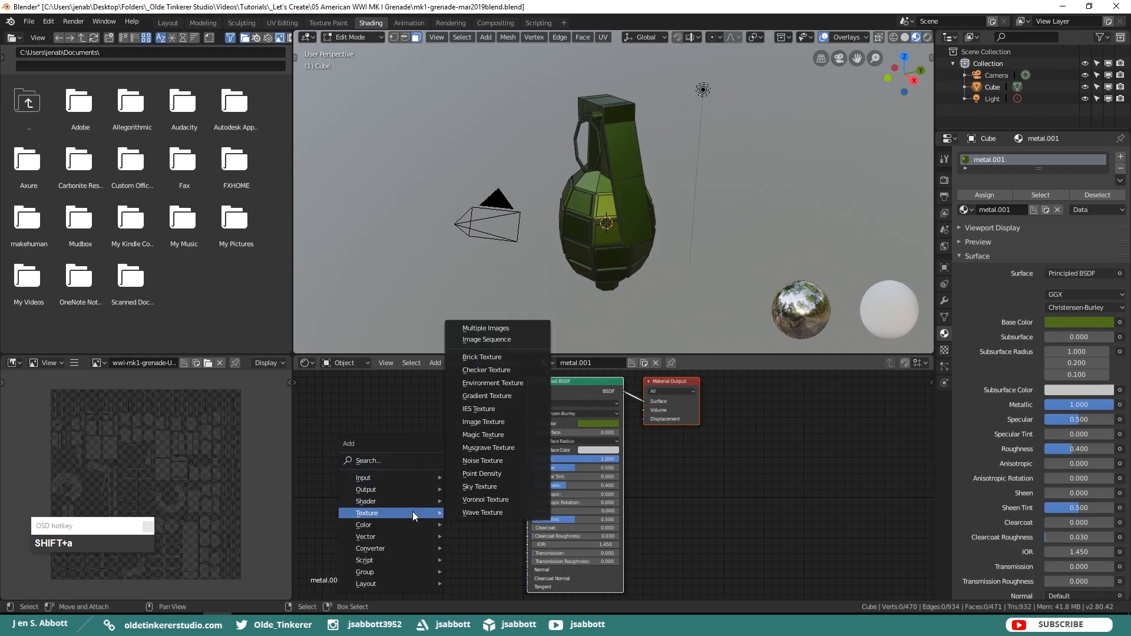
{"action": "left_click", "coordinate": [486, 421]}
{"action": "left_click", "coordinate": [405, 398]}
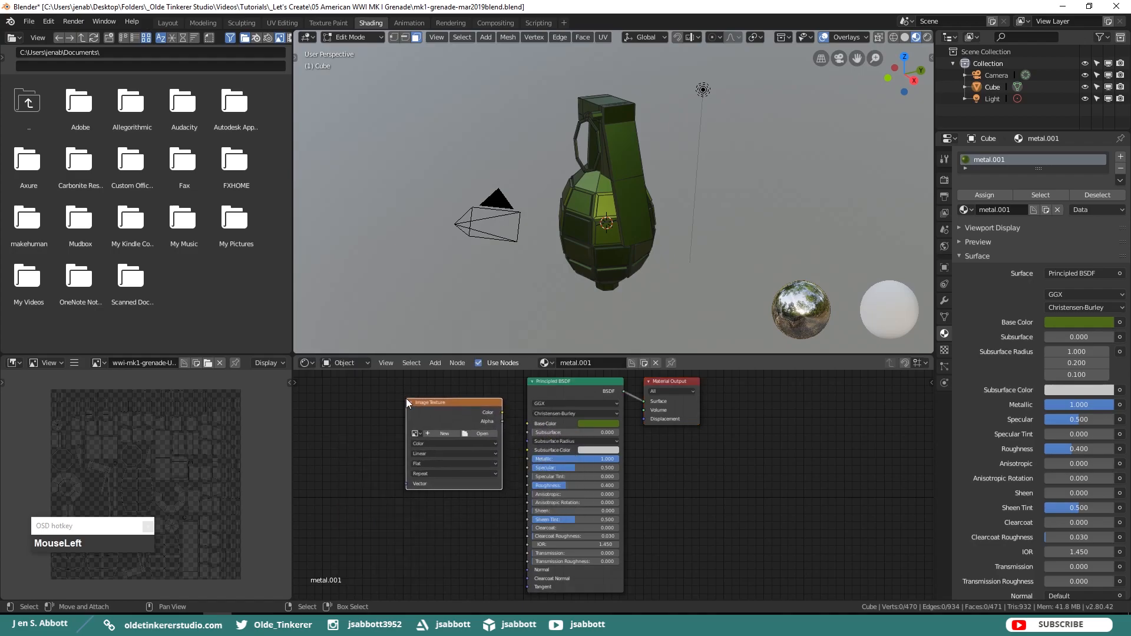
{"action": "left_click", "coordinate": [417, 433]}
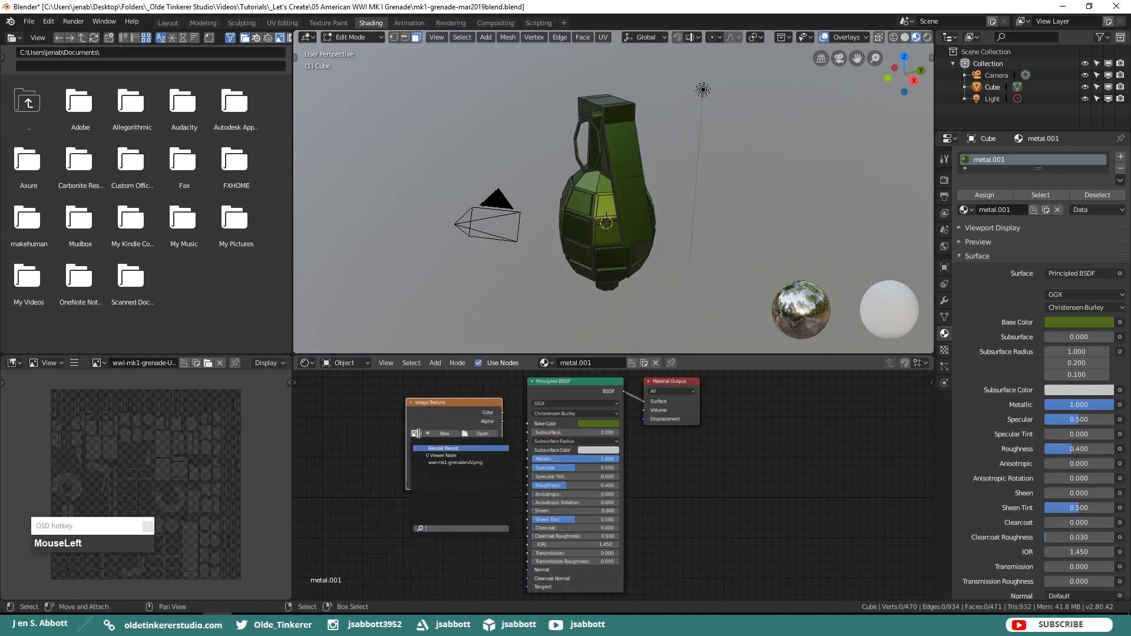
{"action": "left_click", "coordinate": [473, 463]}
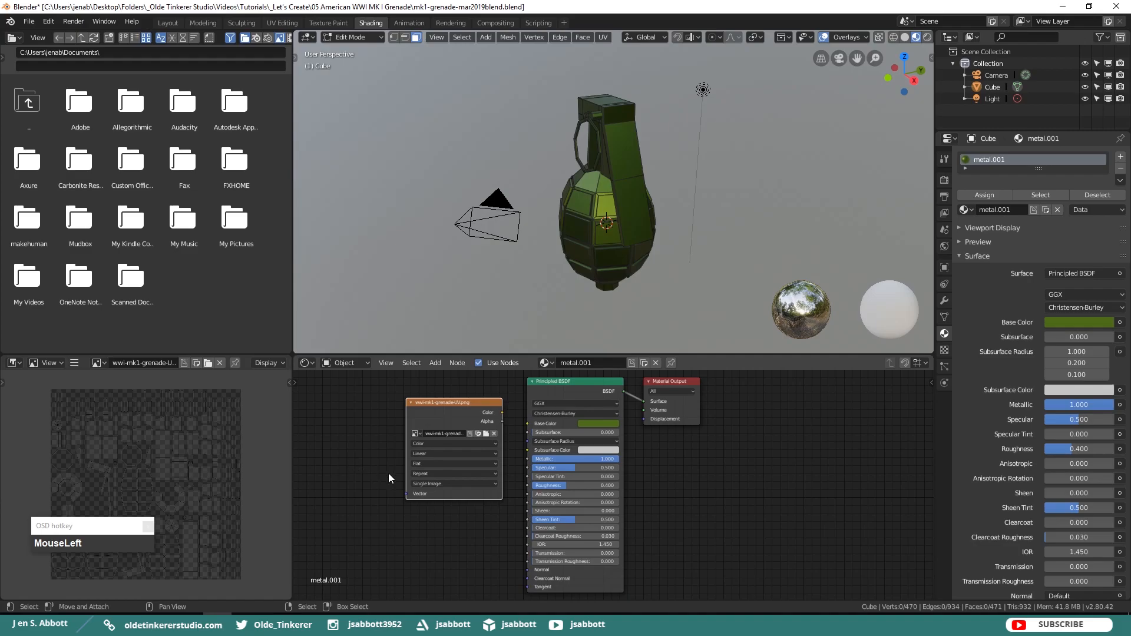
Bake the grenade's metal material into the selected image texture using the Combined bake type
{"action": "left_click", "coordinate": [944, 182]}
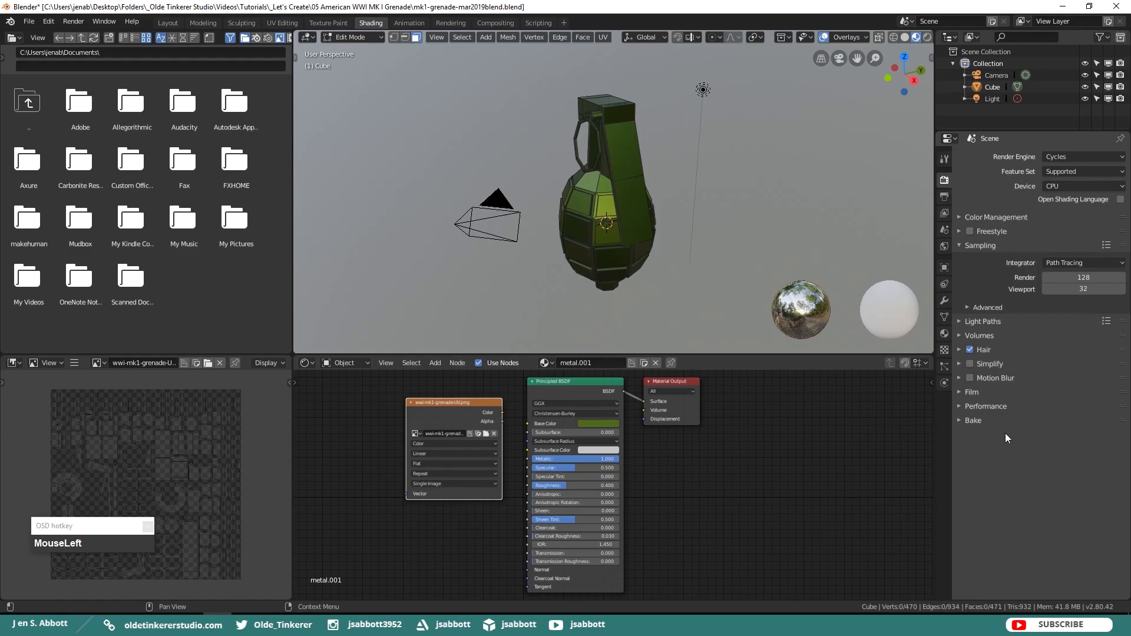
{"action": "left_click", "coordinate": [959, 420]}
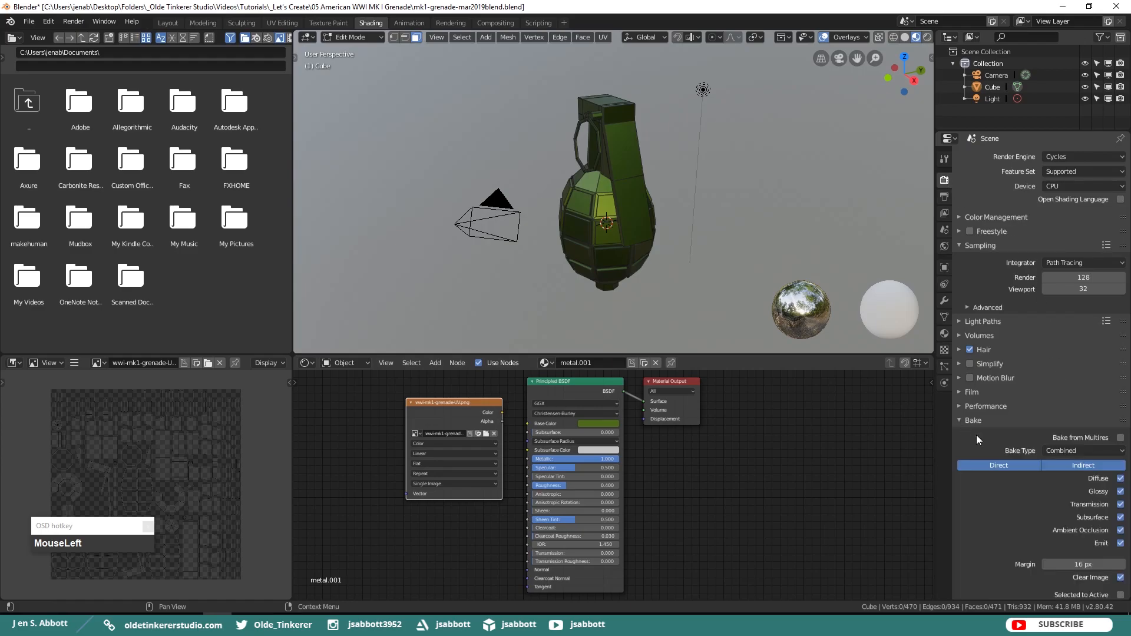
{"action": "scroll", "coordinate": [1008, 488], "scroll_direction": "down", "scroll_amount": 2}
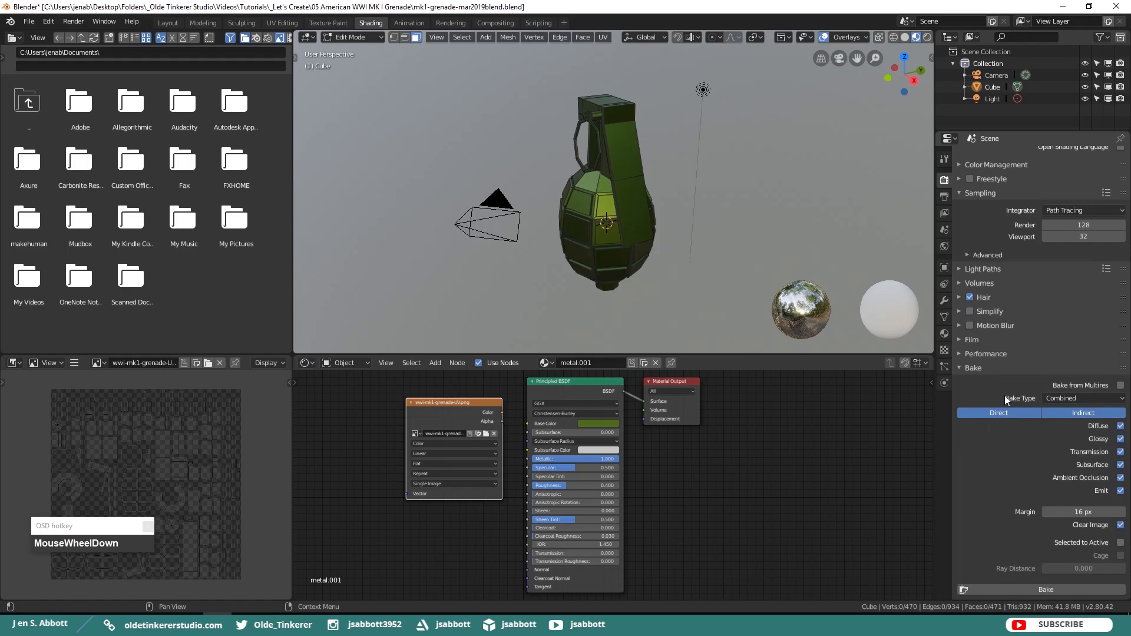
{"action": "left_click", "coordinate": [1011, 589]}
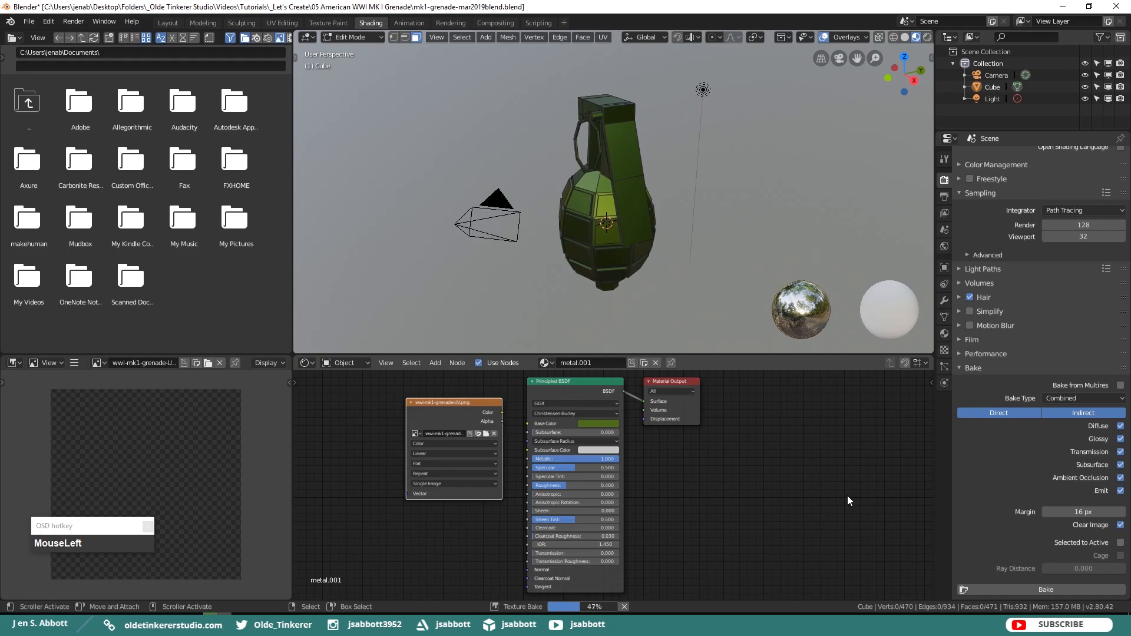
{"action": "scroll", "coordinate": [846, 496], "scroll_direction": "down", "scroll_amount": 1}
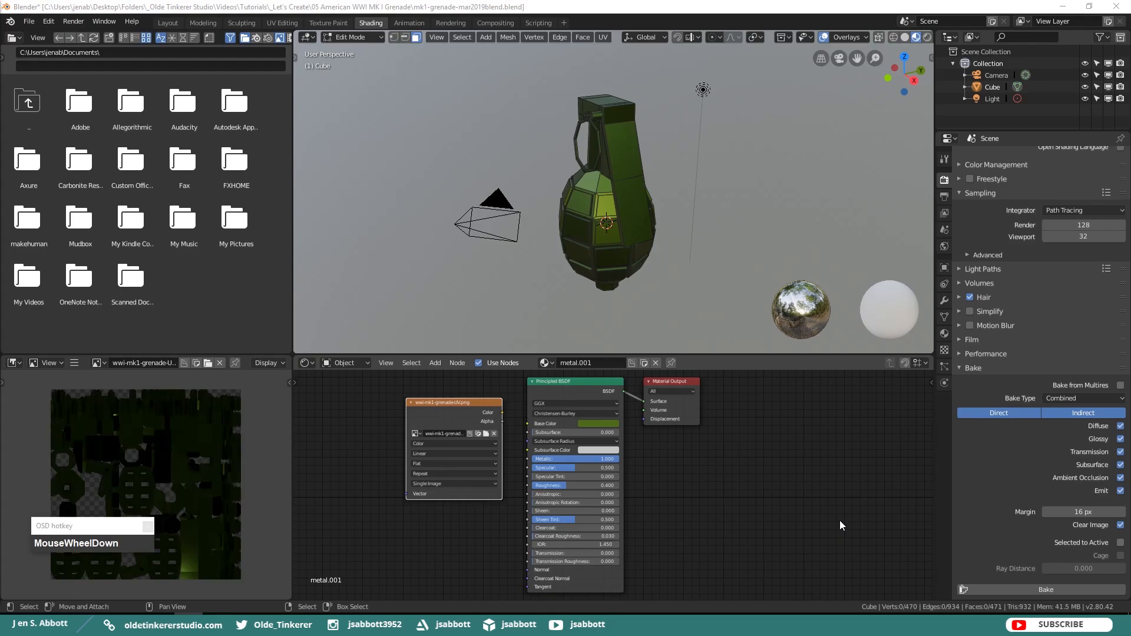
Save the baked grenade texture image
{"action": "left_click", "coordinate": [75, 364]}
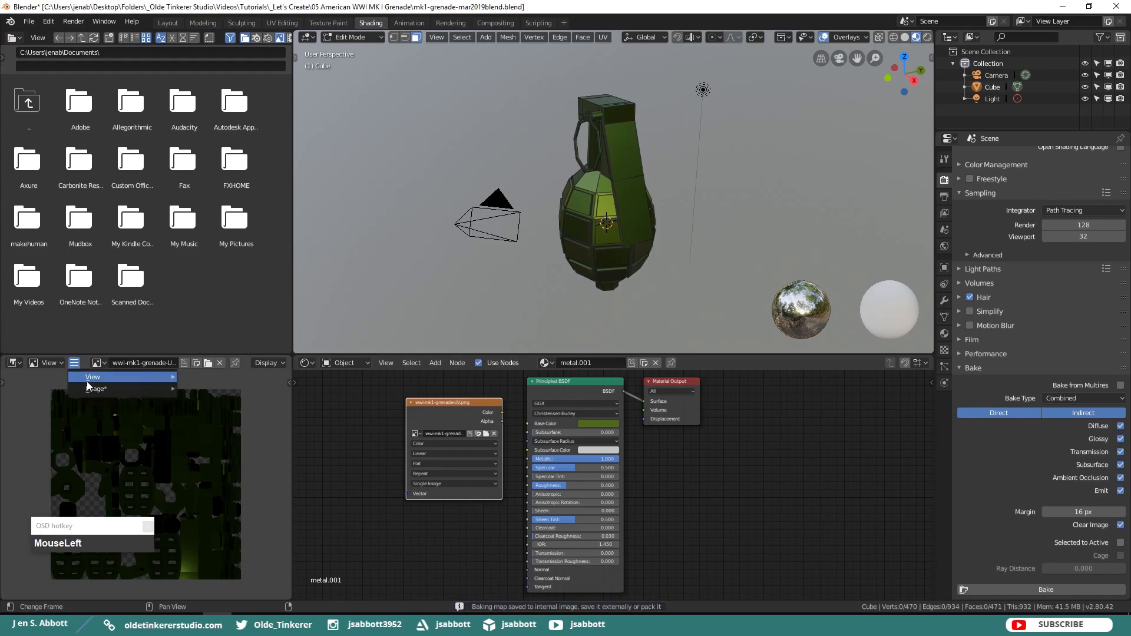
{"action": "mouse_move", "coordinate": [97, 388]}
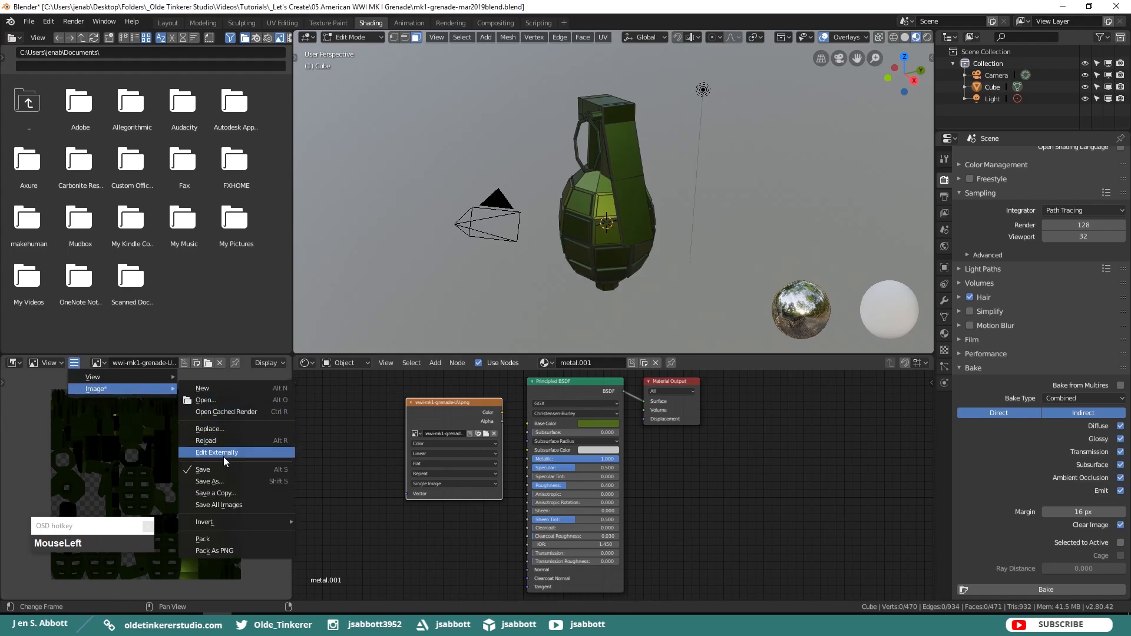